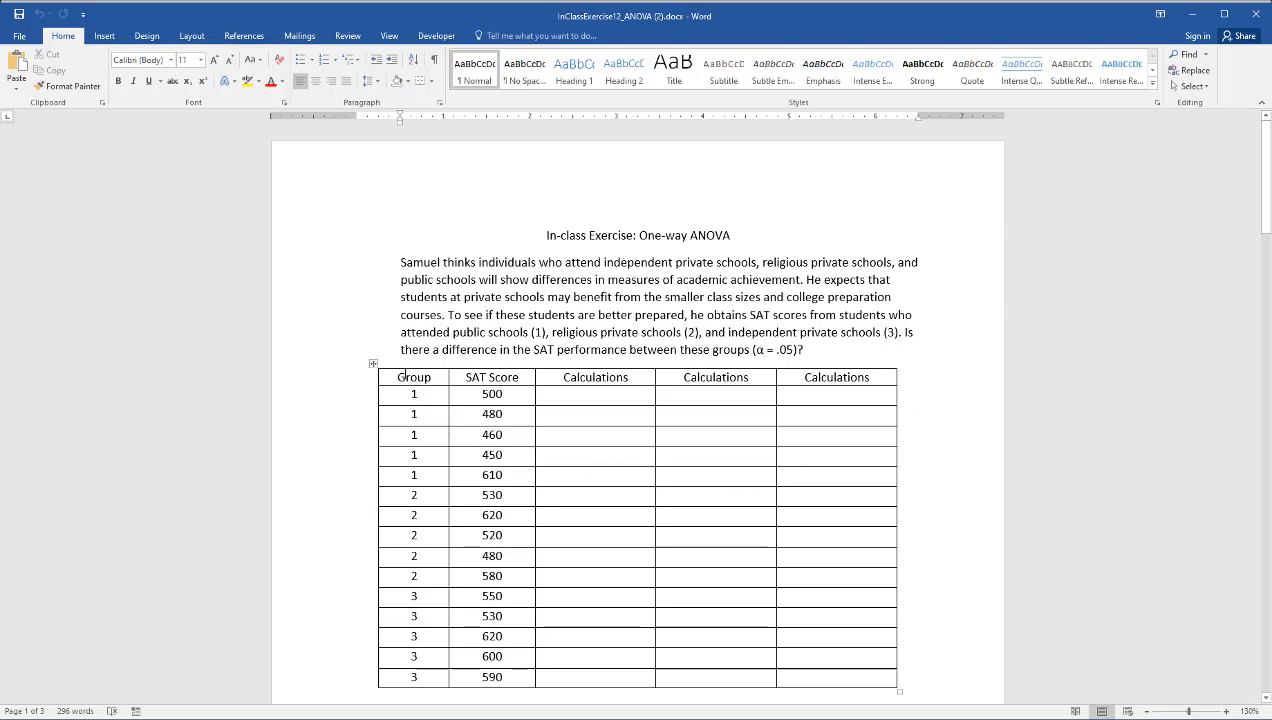
Step: Review the group and SAT score table and the exercise questions from Step 1 to Step 4 below it
drag(400, 377, 823, 673)
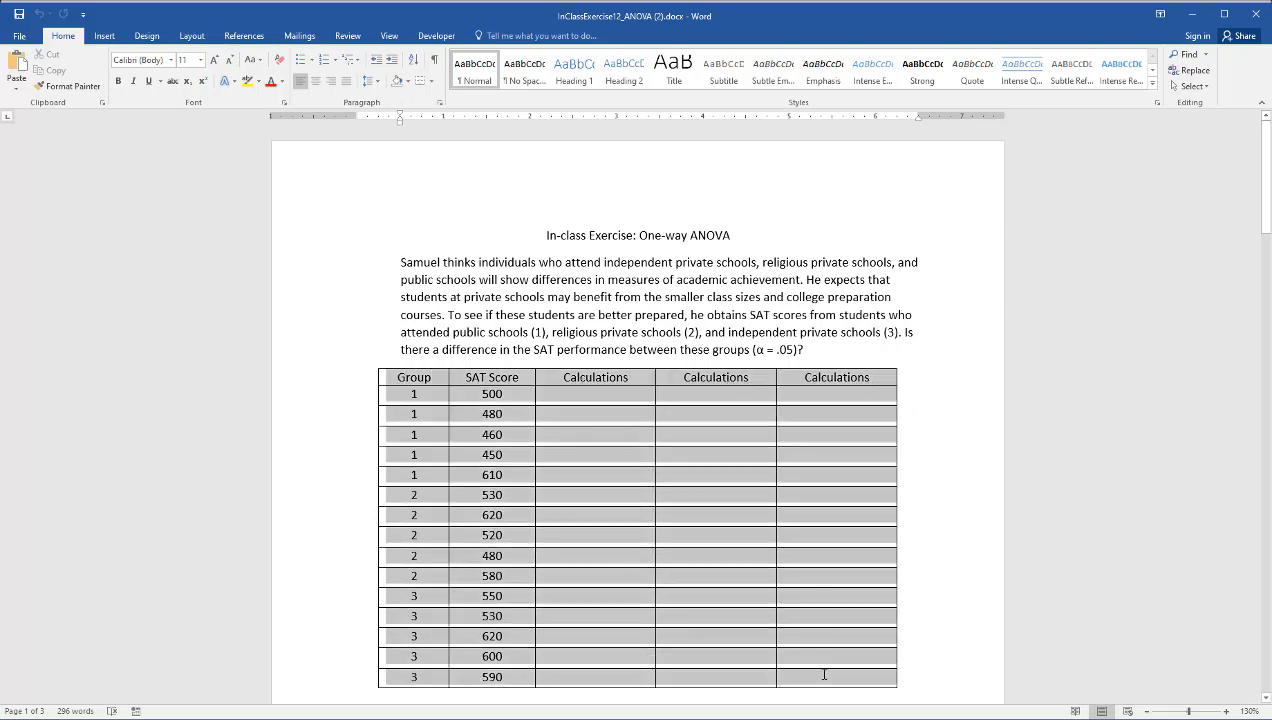
click(968, 585)
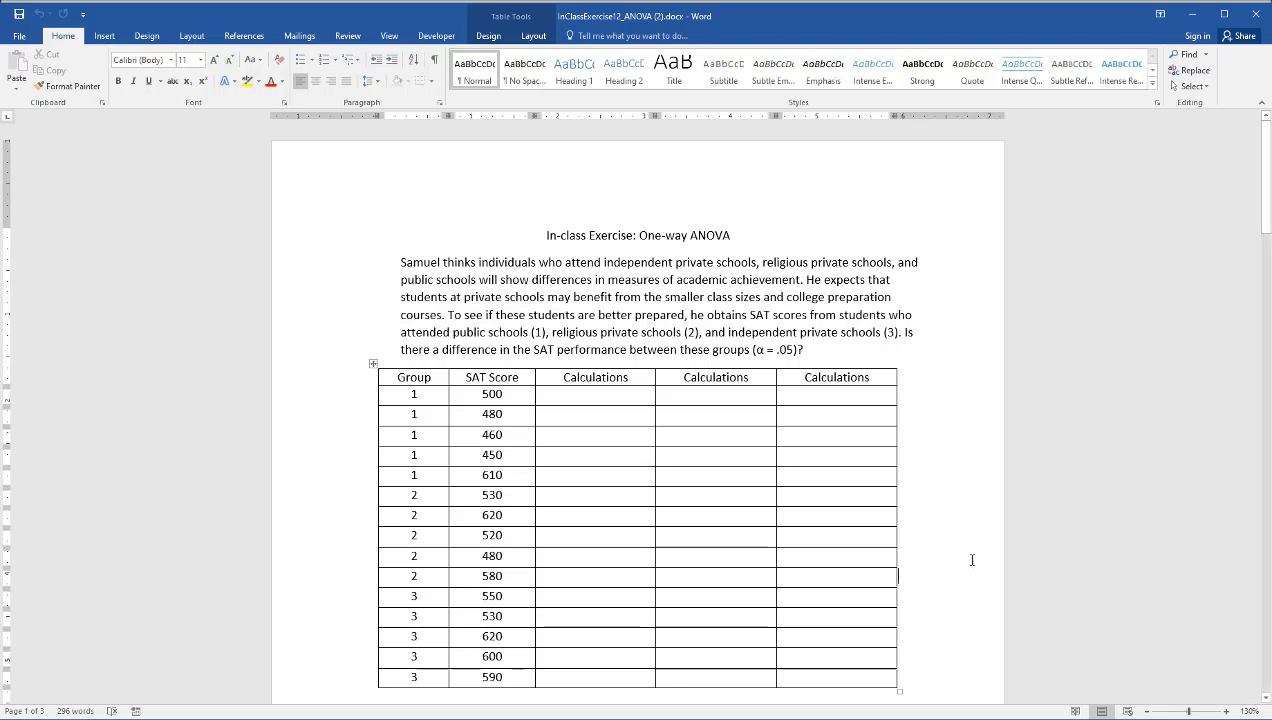
scroll(985, 565, down, 6)
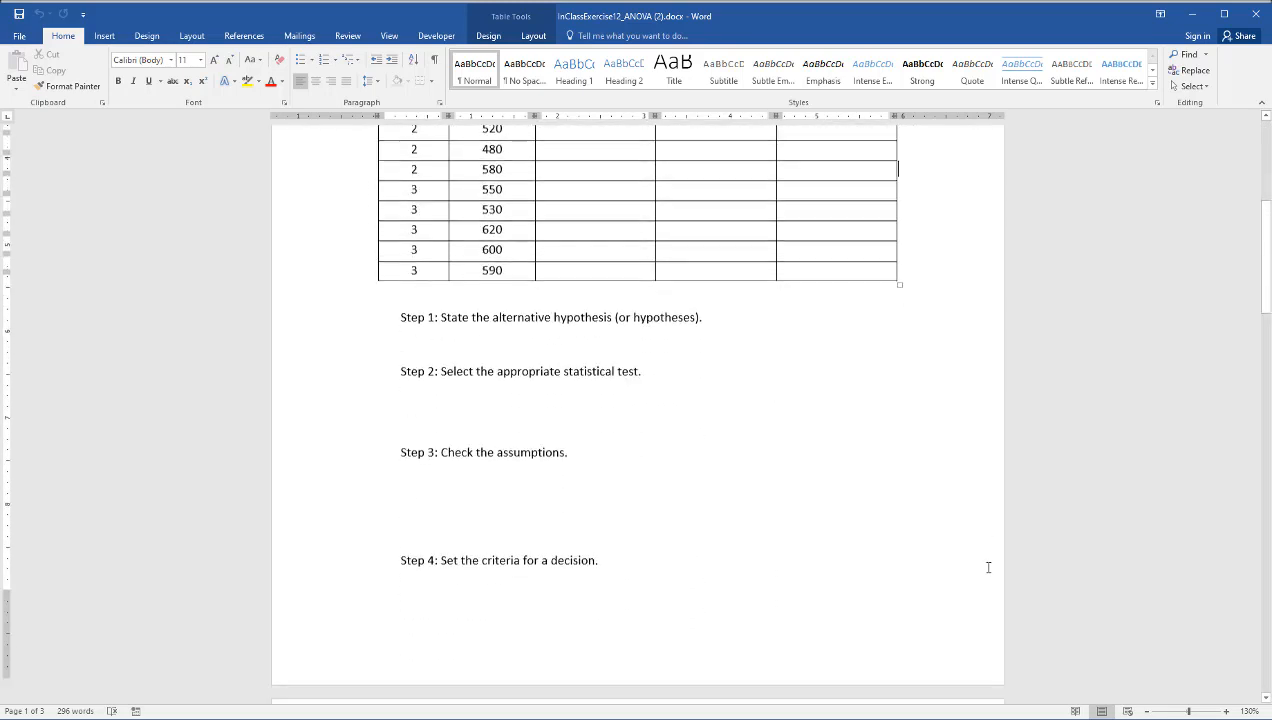
scroll(988, 567, down, 2)
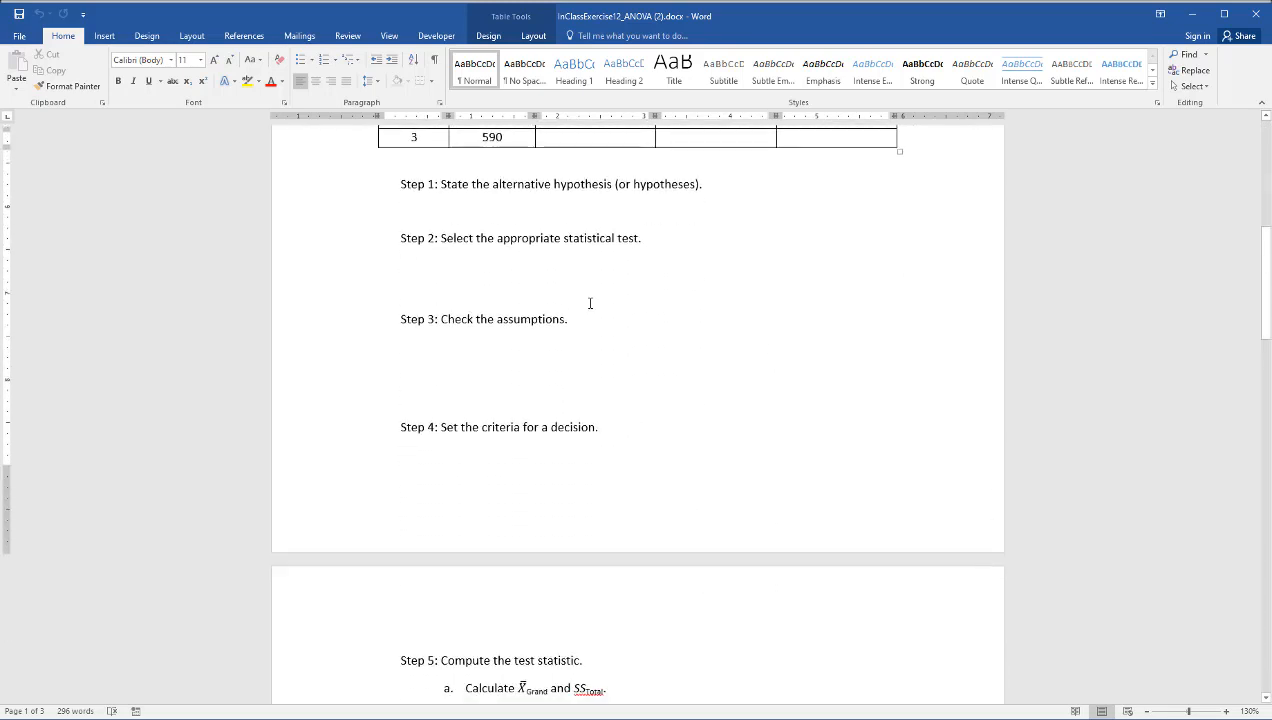
Step: Begin the answer under Step 1 with M1 in italics
click(573, 186)
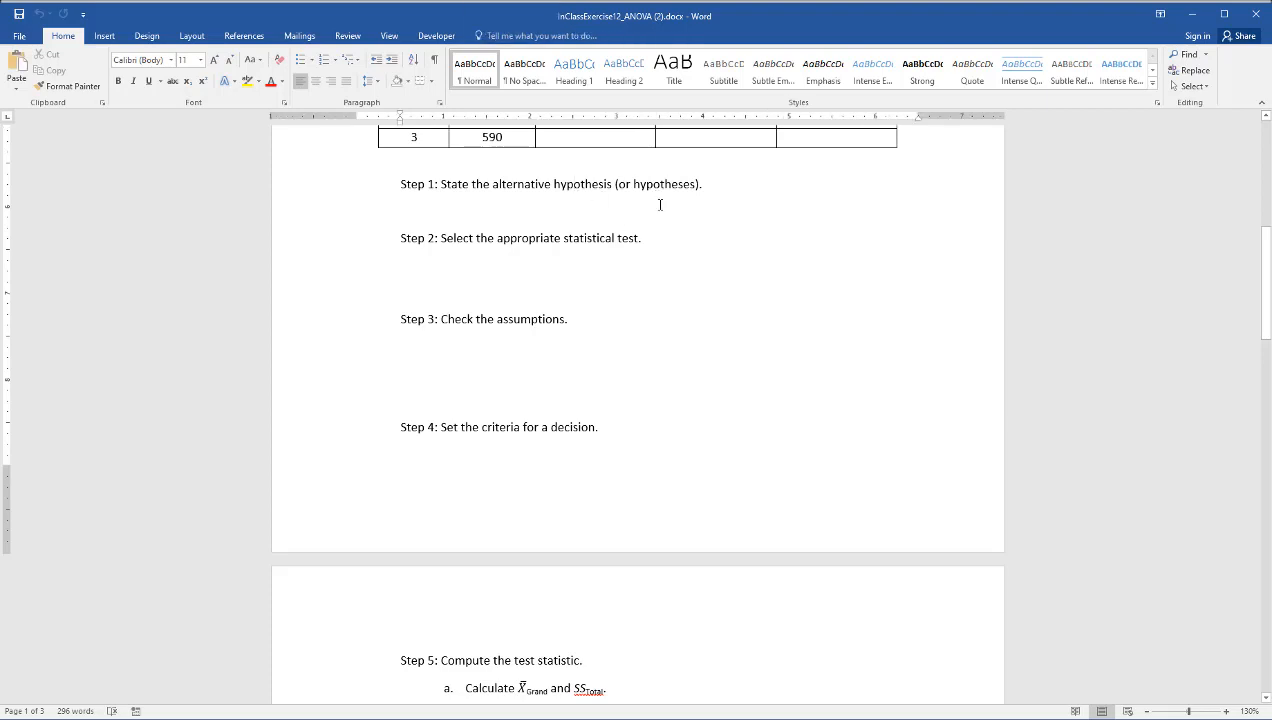
click(564, 221)
text(M)
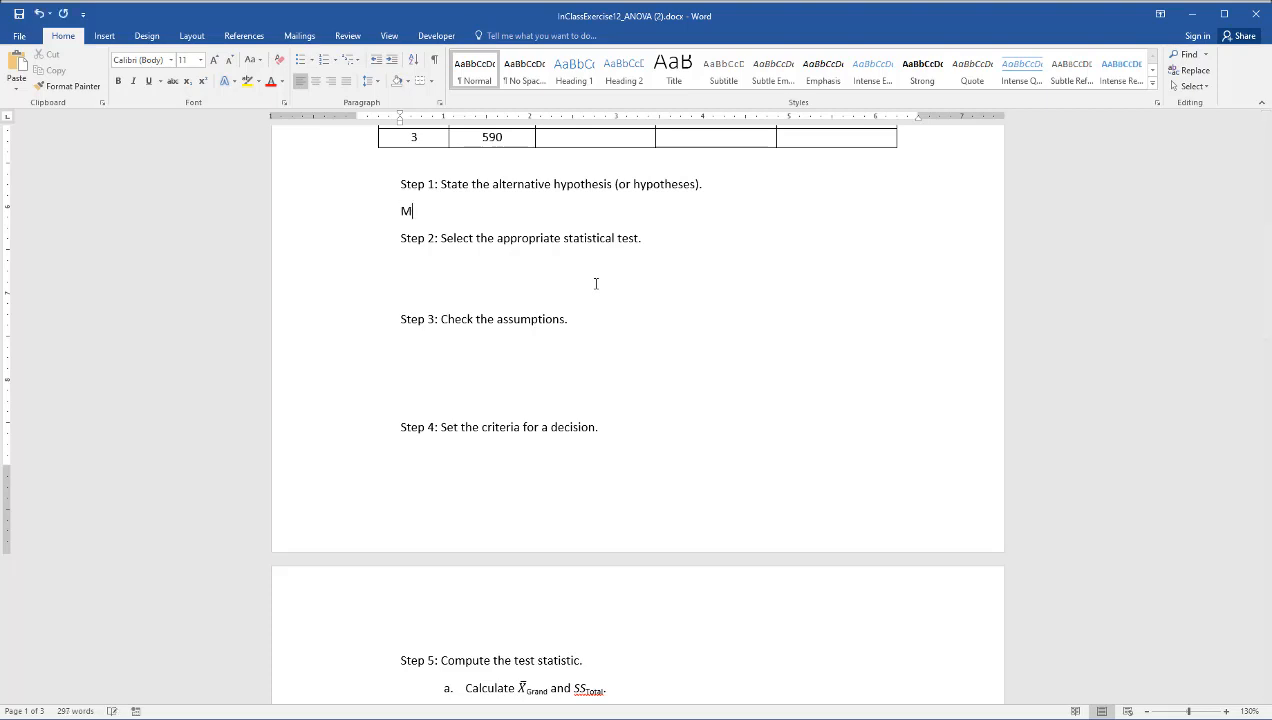
key(BackSpace)
key(ctrl+i)
text(M)
key(ctrl+i)
key(ctrl+i)
text(1)
key(ctrl+i)
Step: Continue the Step 1 hypothesis after M1 with "– M2 – M2 > 0"
click(104, 37)
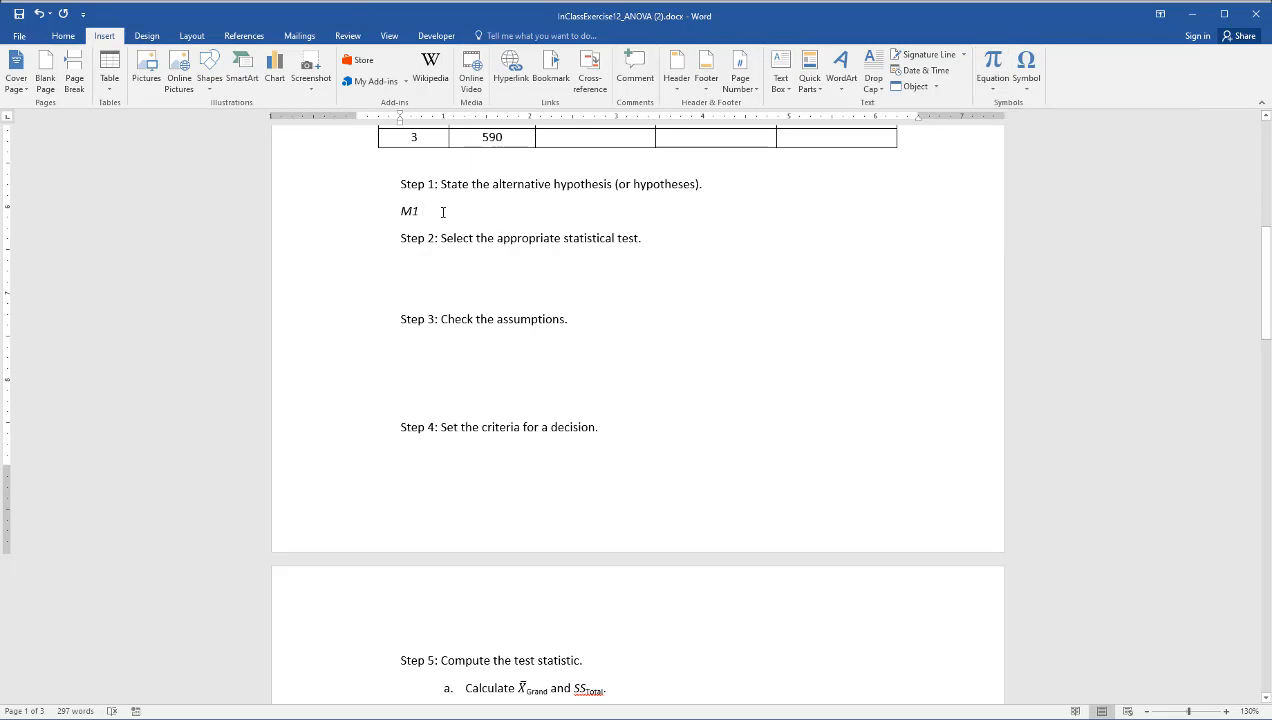
text(/)
text( -)
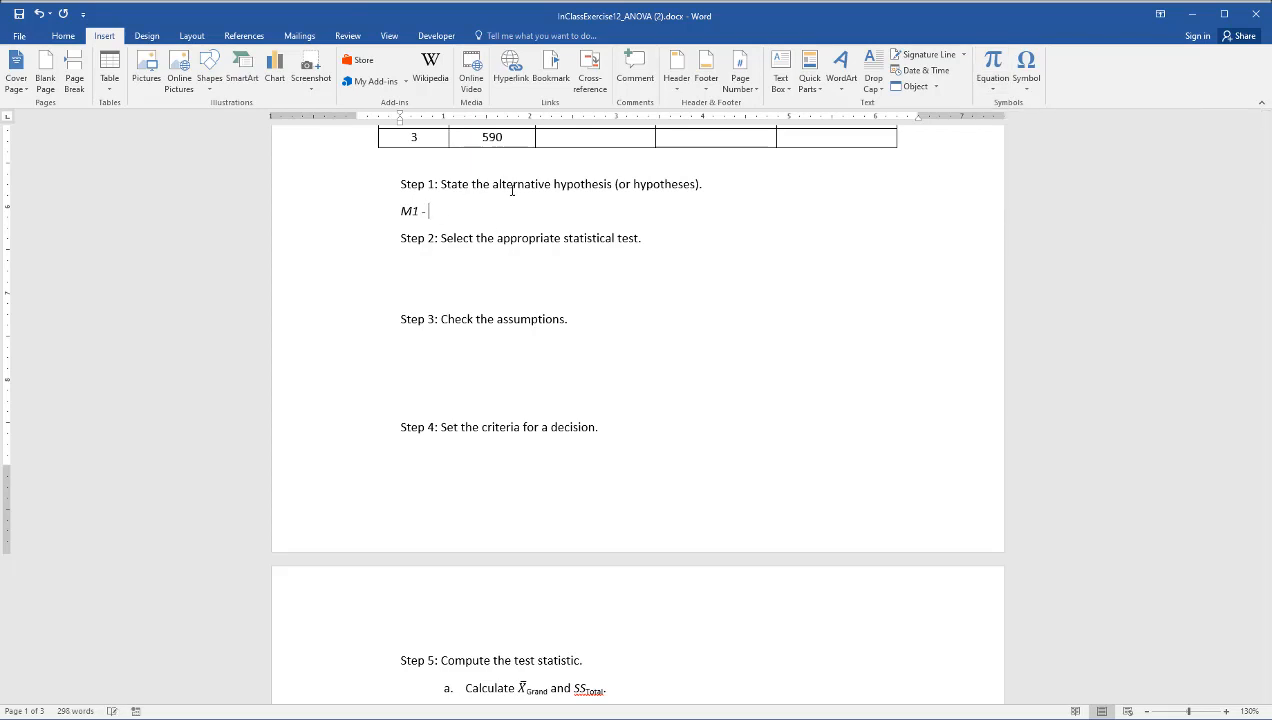
text( M2)
text( -)
text( M2)
text( >)
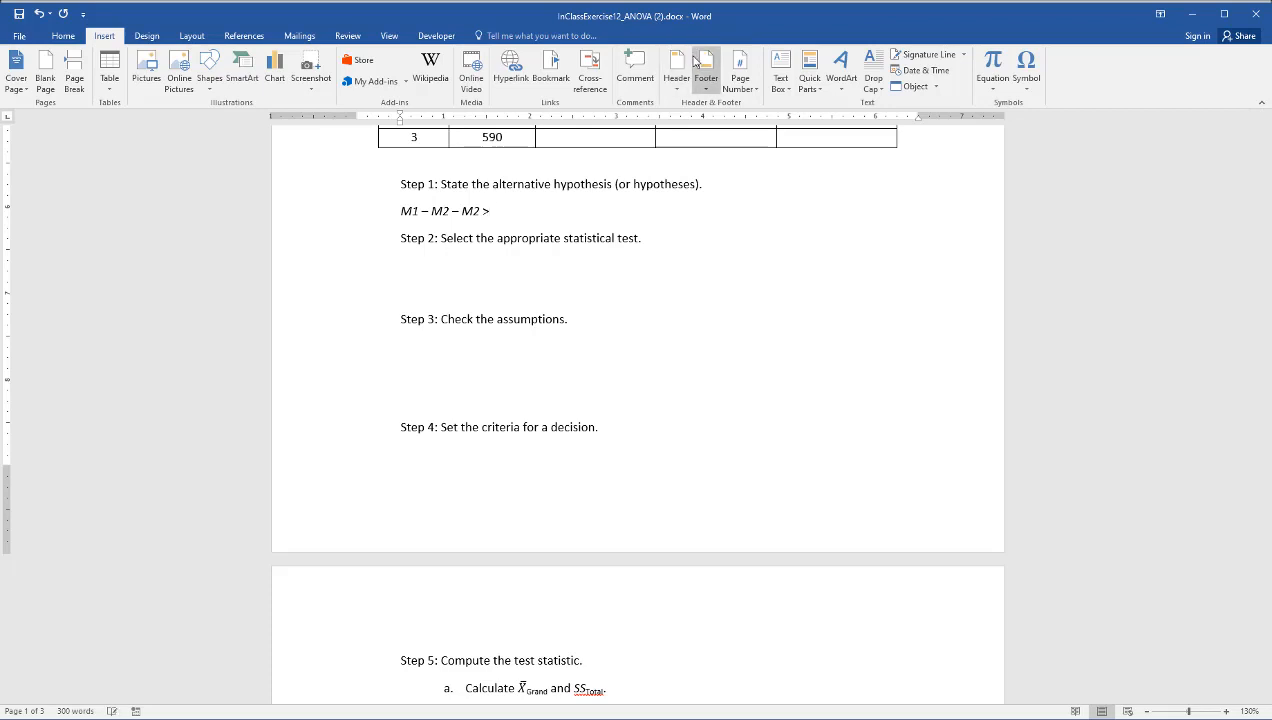
text( 0)
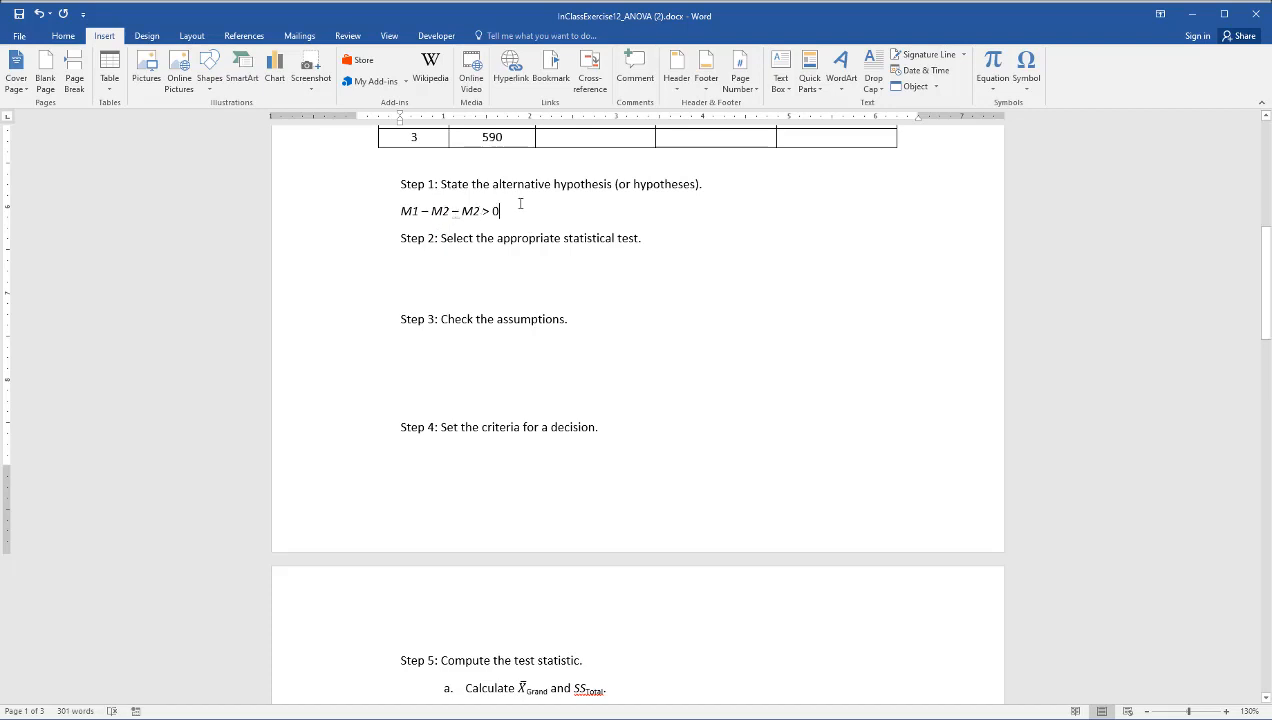
Step: Correct the third mean in the Step 1 hypothesis to M3
key(Left)
key(Left)
key(Left)
key(Left)
key(BackSpace)
text(3)
key(ctrl+i)
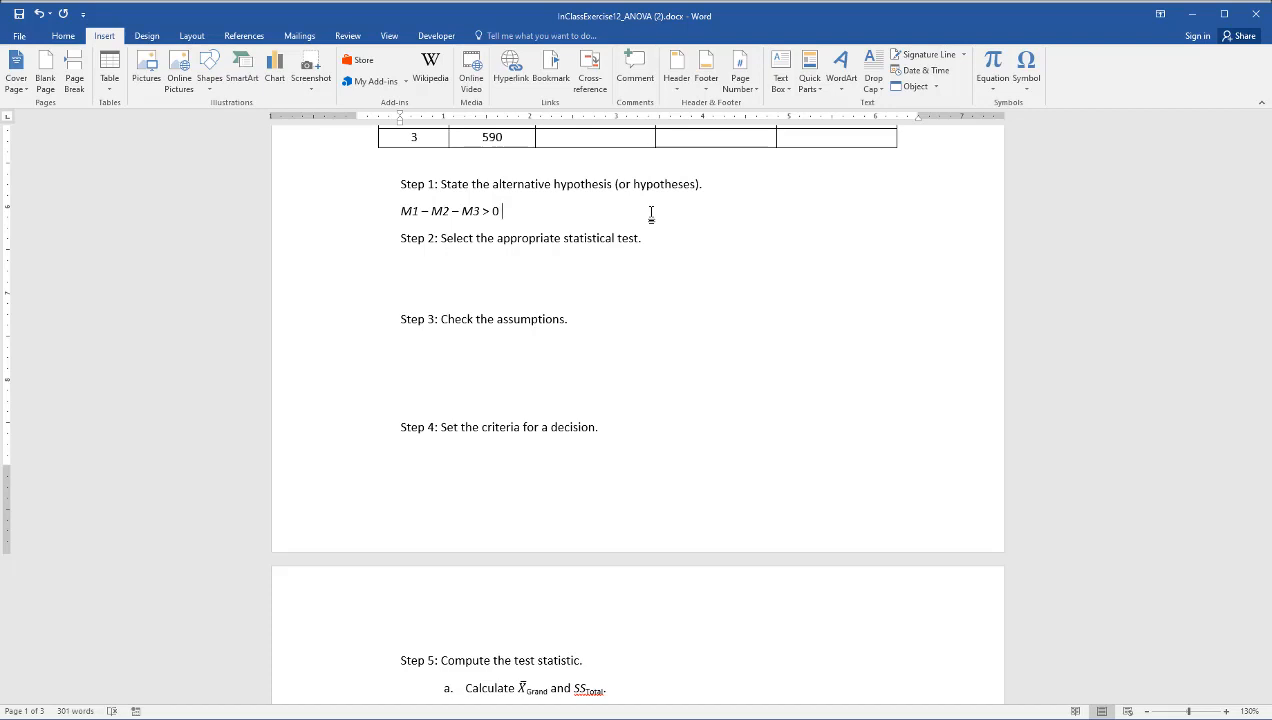
Step: Enter "ANOVA – One-way between-subjects analysis of variance" as the answer under Step 2
click(448, 263)
text(ANOVA - One-way)
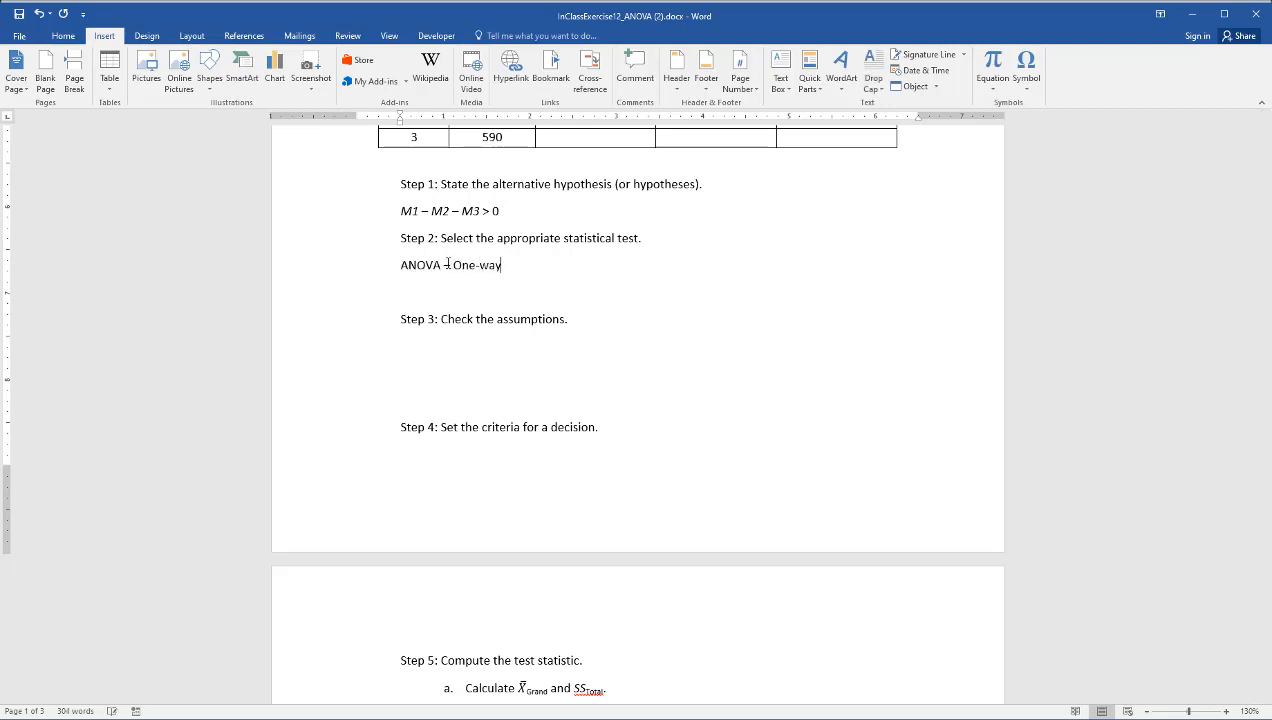
text( between-subjects)
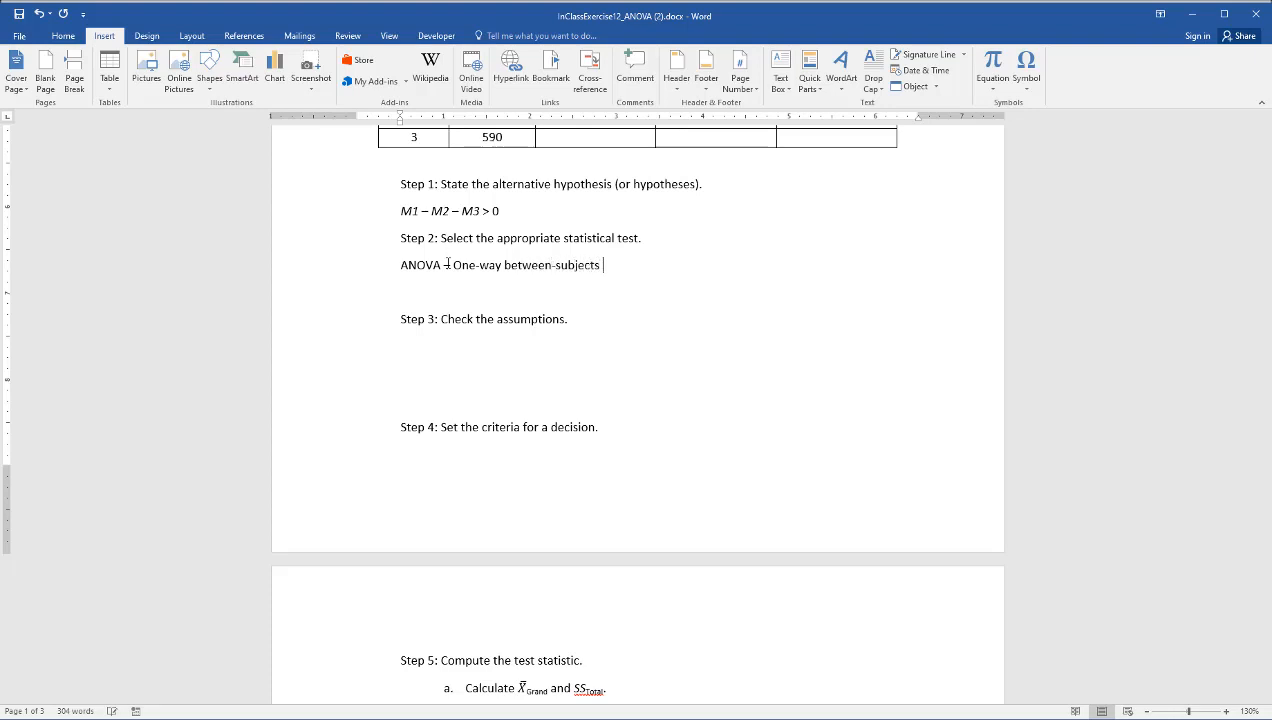
text( analysis of variance)
Step: Check the Group column and the first participant's row against the between-subjects test chosen in Step 2
scroll(508, 380, up, 3)
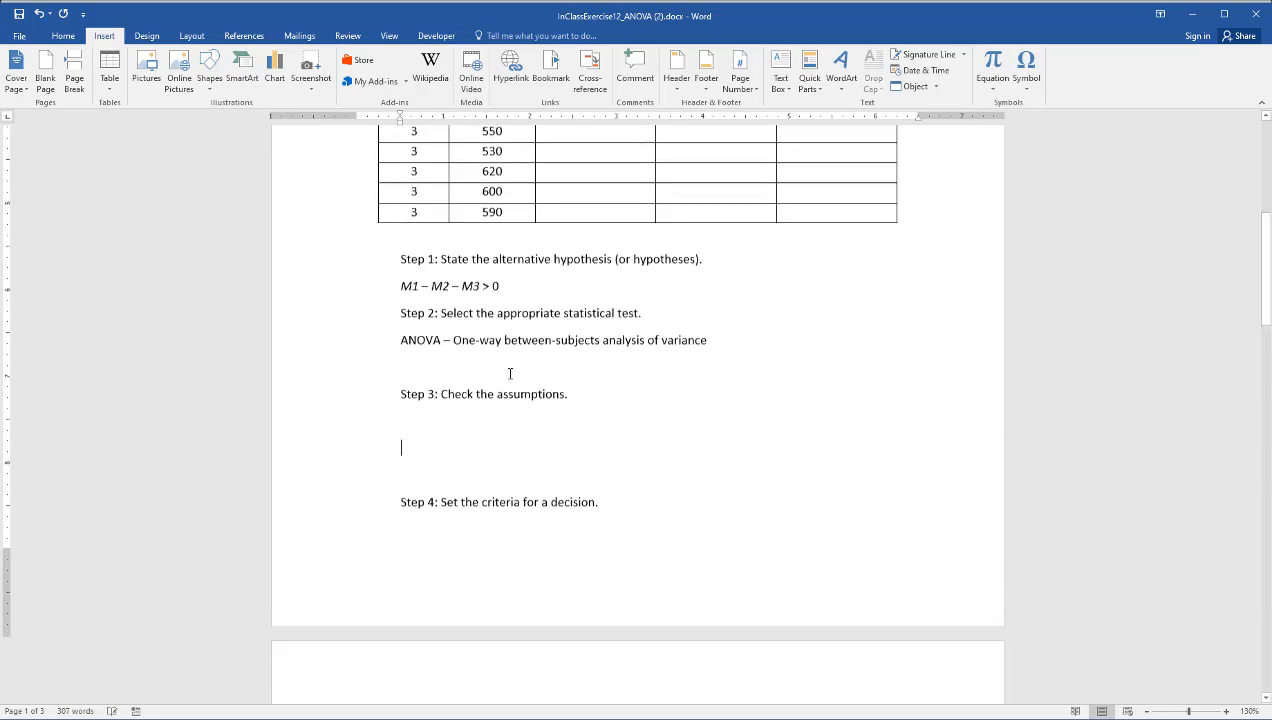
scroll(418, 287, up, 5)
drag(414, 227, 426, 508)
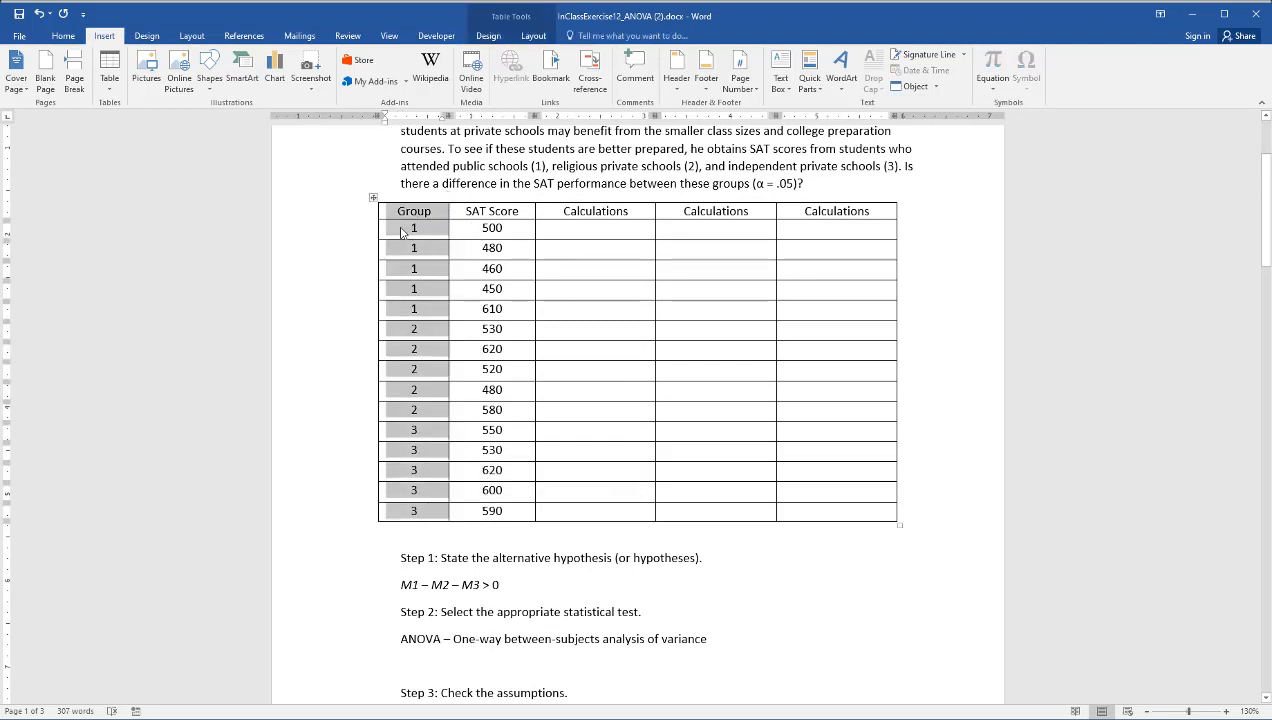
drag(414, 228, 475, 236)
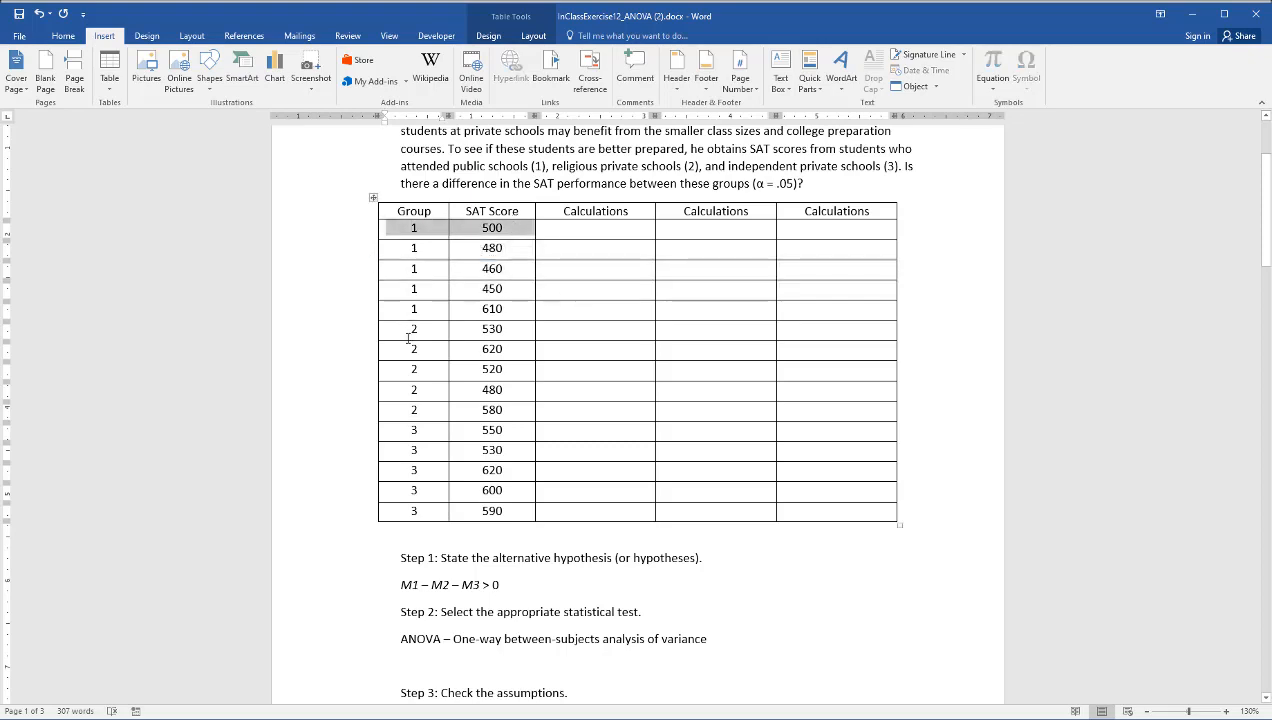
scroll(500, 350, down, 2)
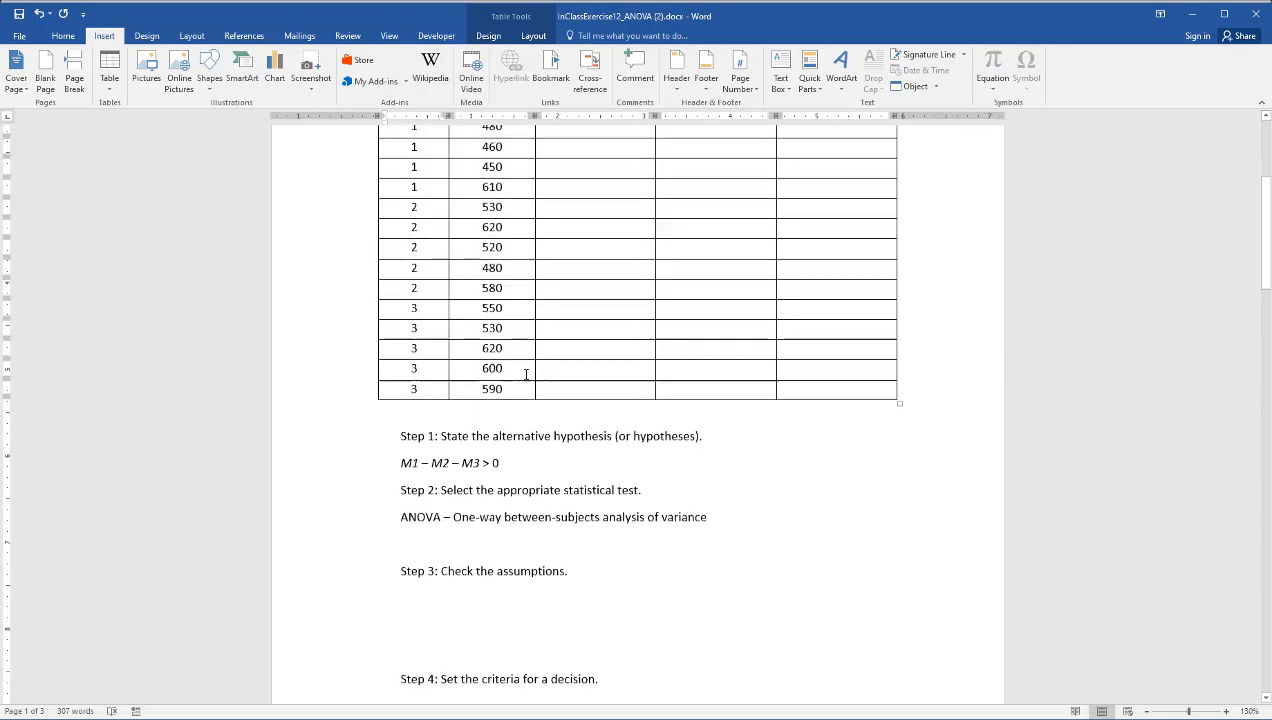
click(519, 514)
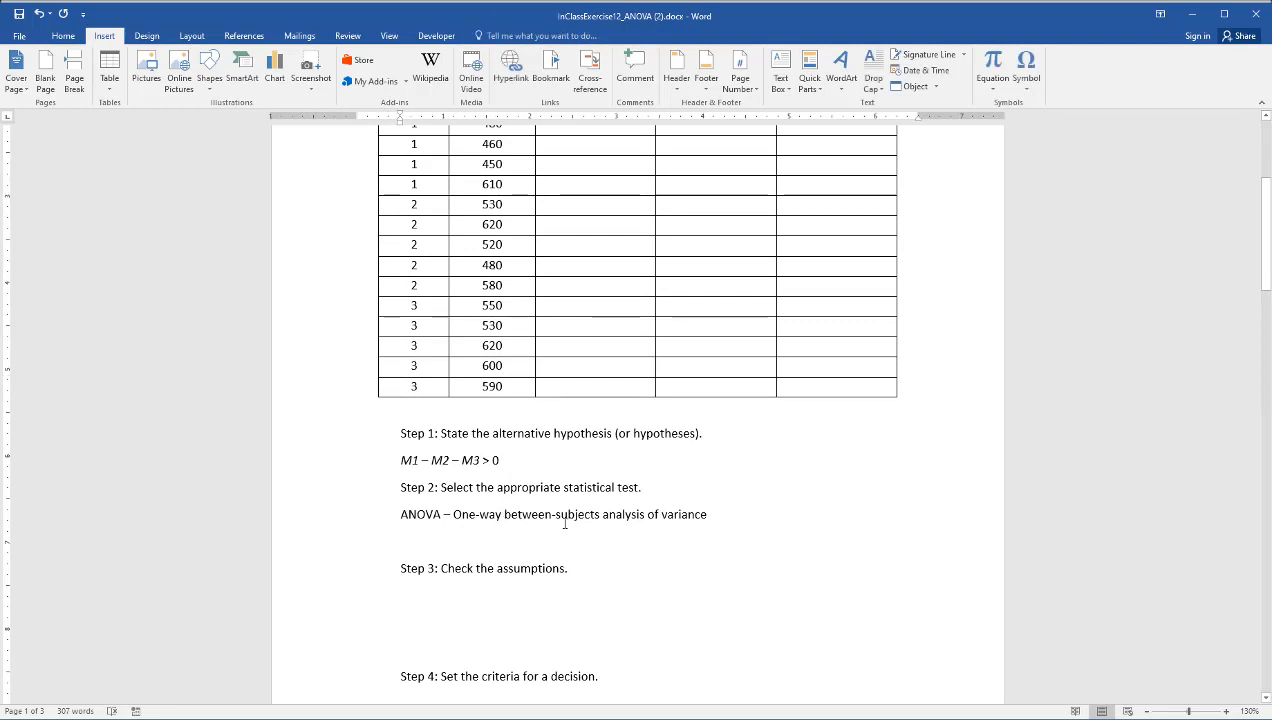
Step: Examine the SAT scores of groups 1, 2 and 3 in the table to check the Step 3 assumptions
click(450, 594)
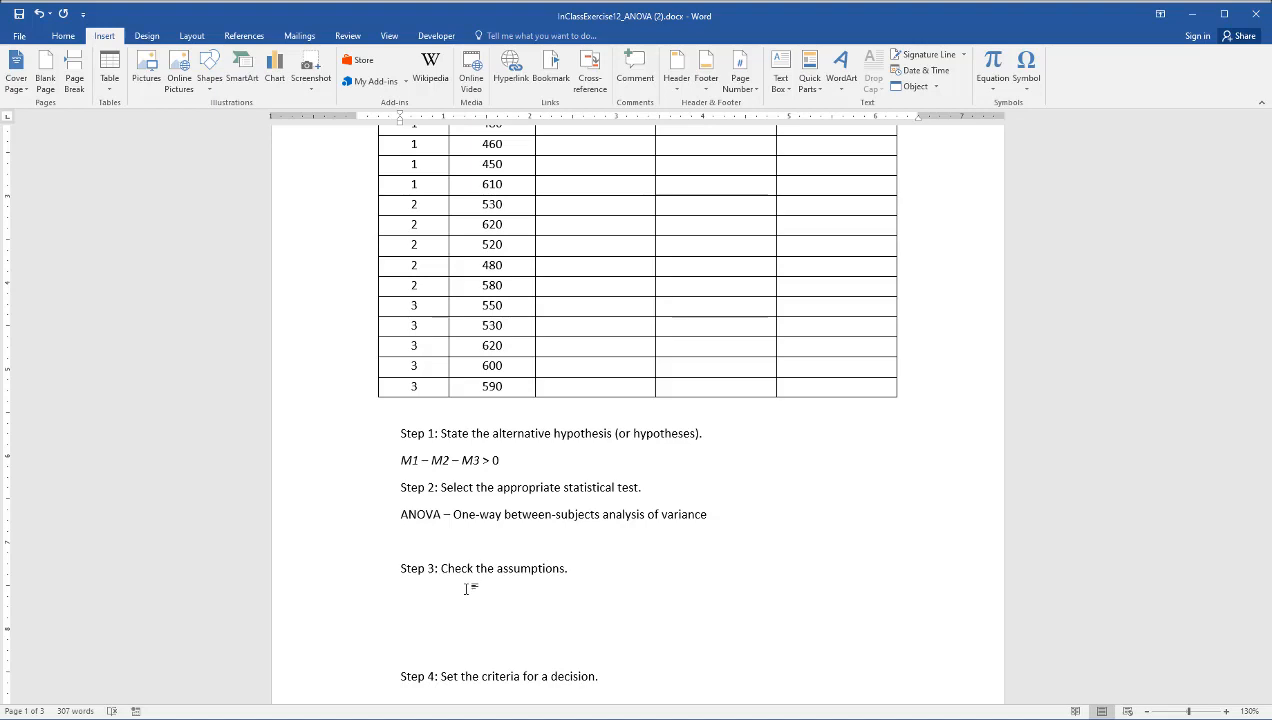
scroll(343, 628, up, 3)
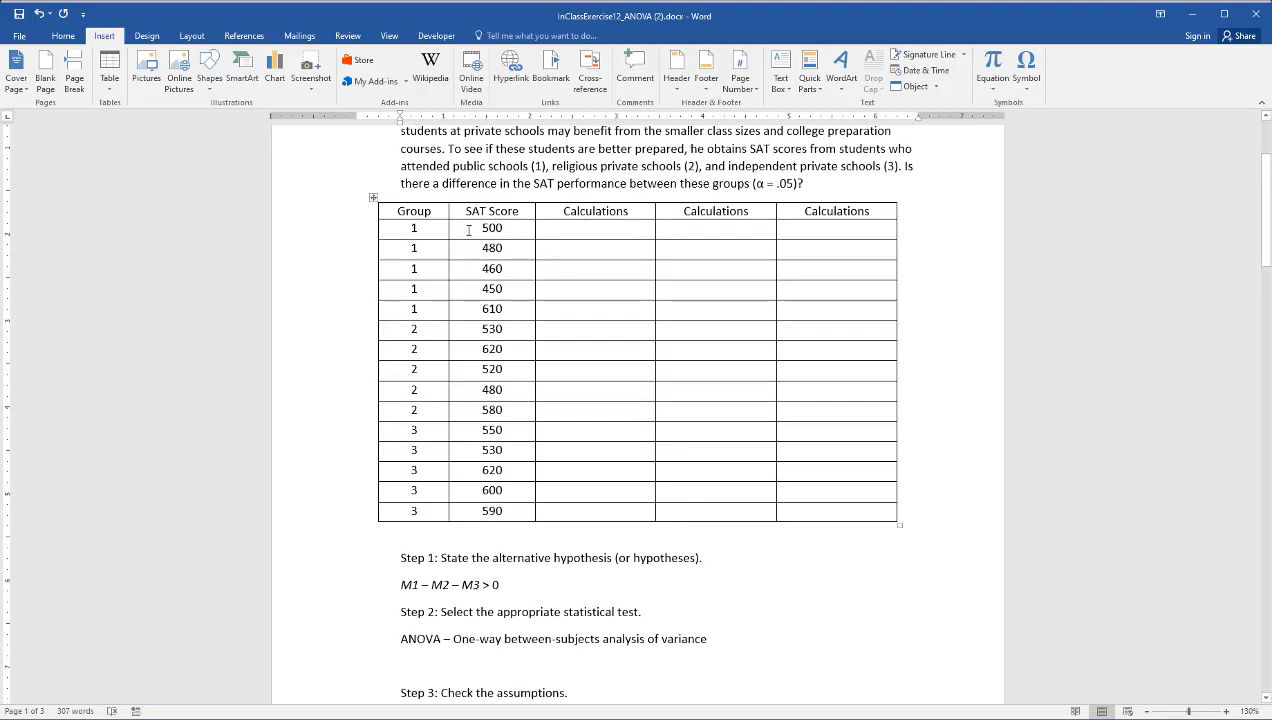
drag(474, 233, 494, 512)
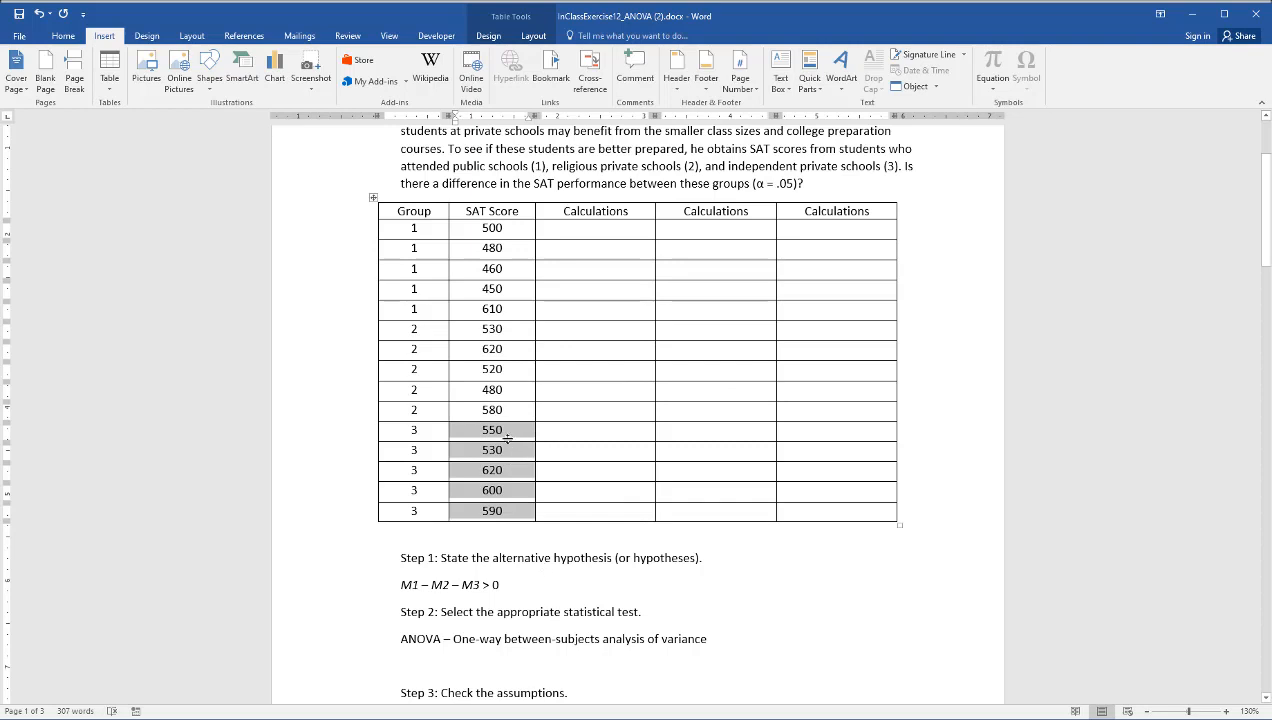
drag(486, 234, 500, 309)
click(483, 328)
drag(484, 353, 494, 410)
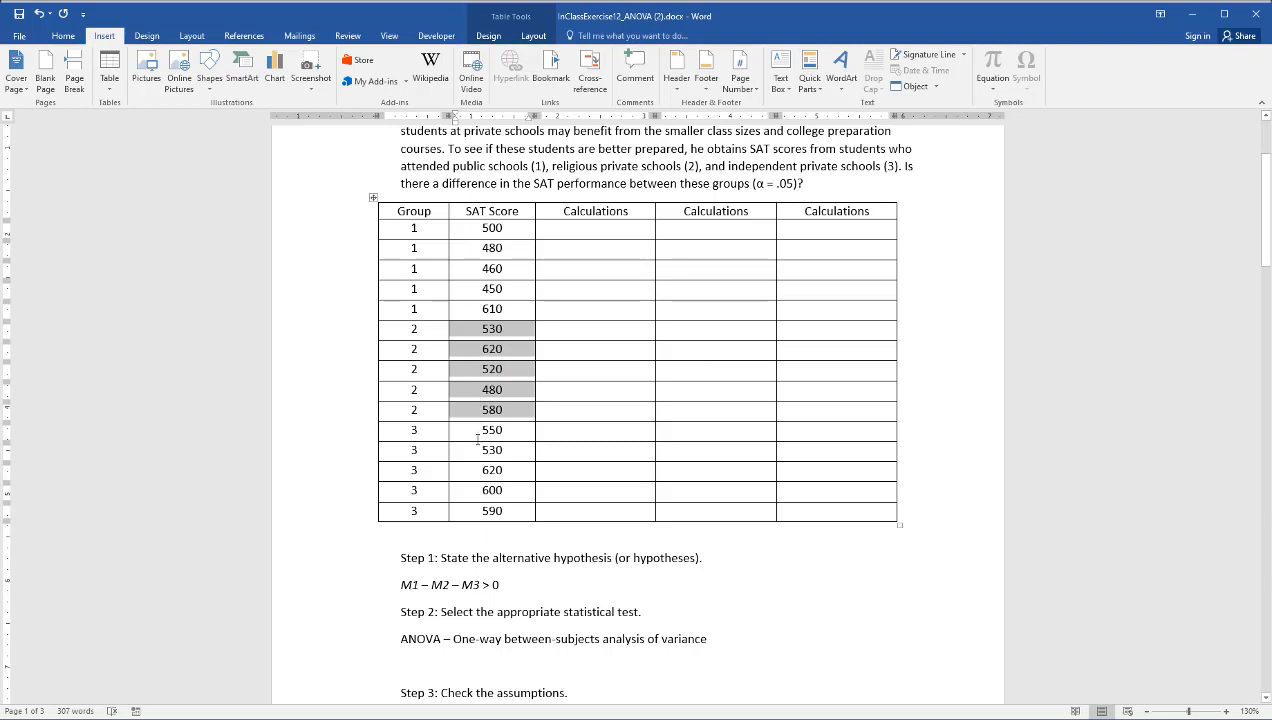
drag(483, 430, 495, 512)
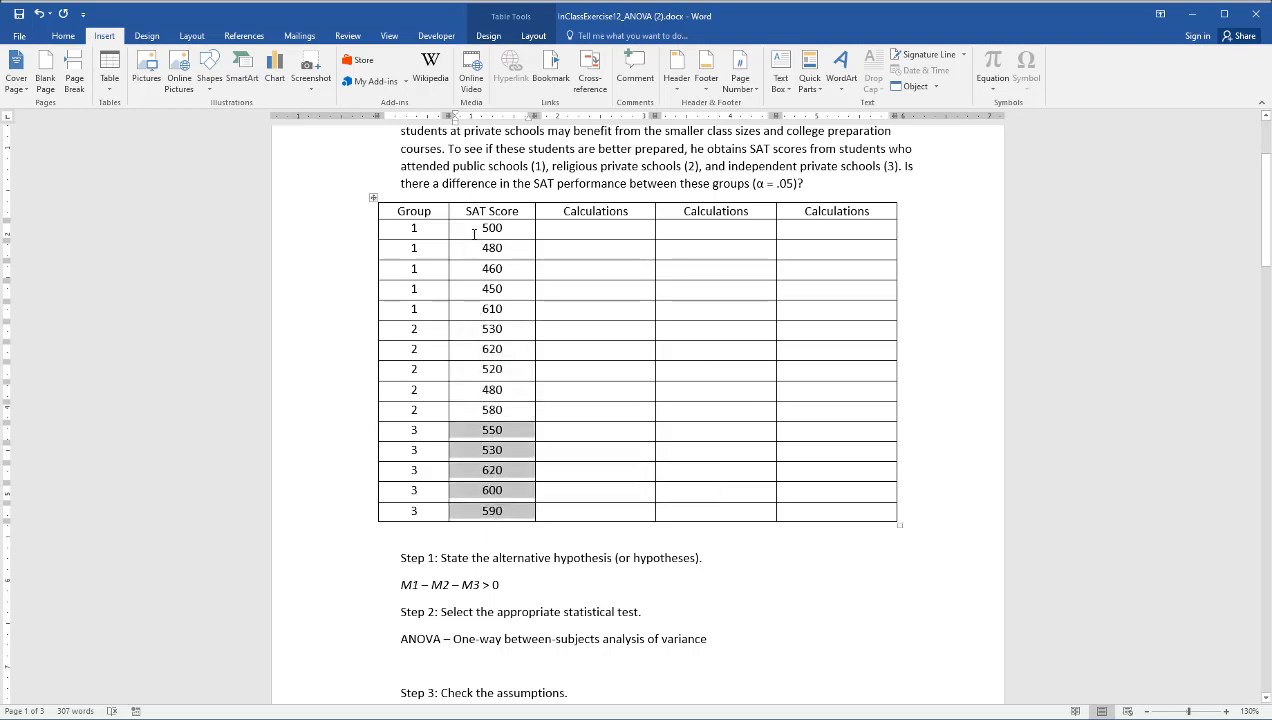
drag(473, 229, 480, 310)
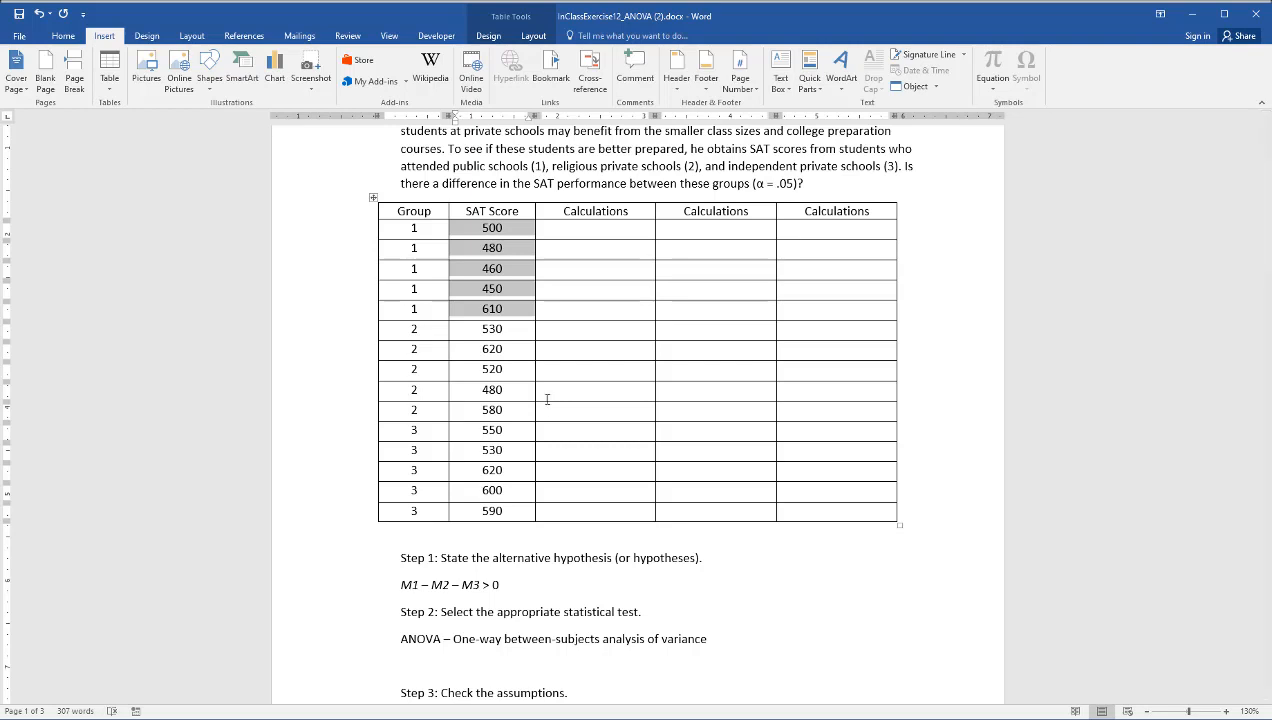
click(690, 627)
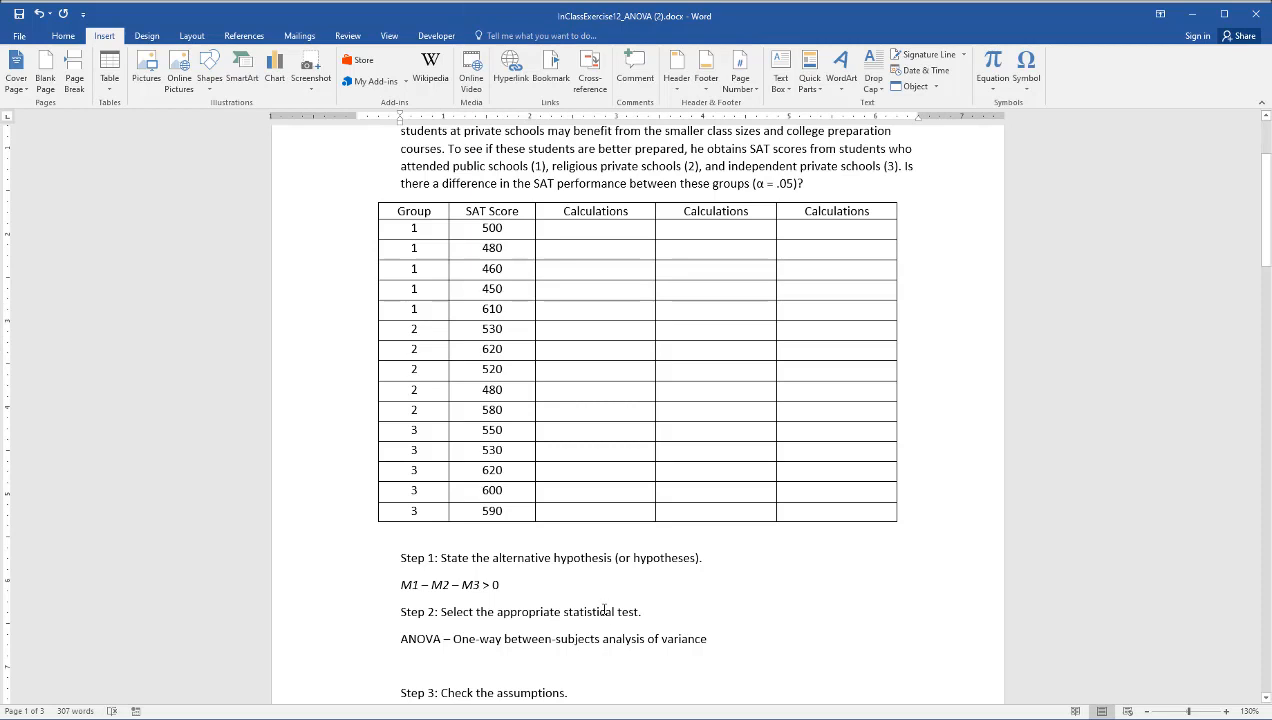
scroll(598, 606, down, 1)
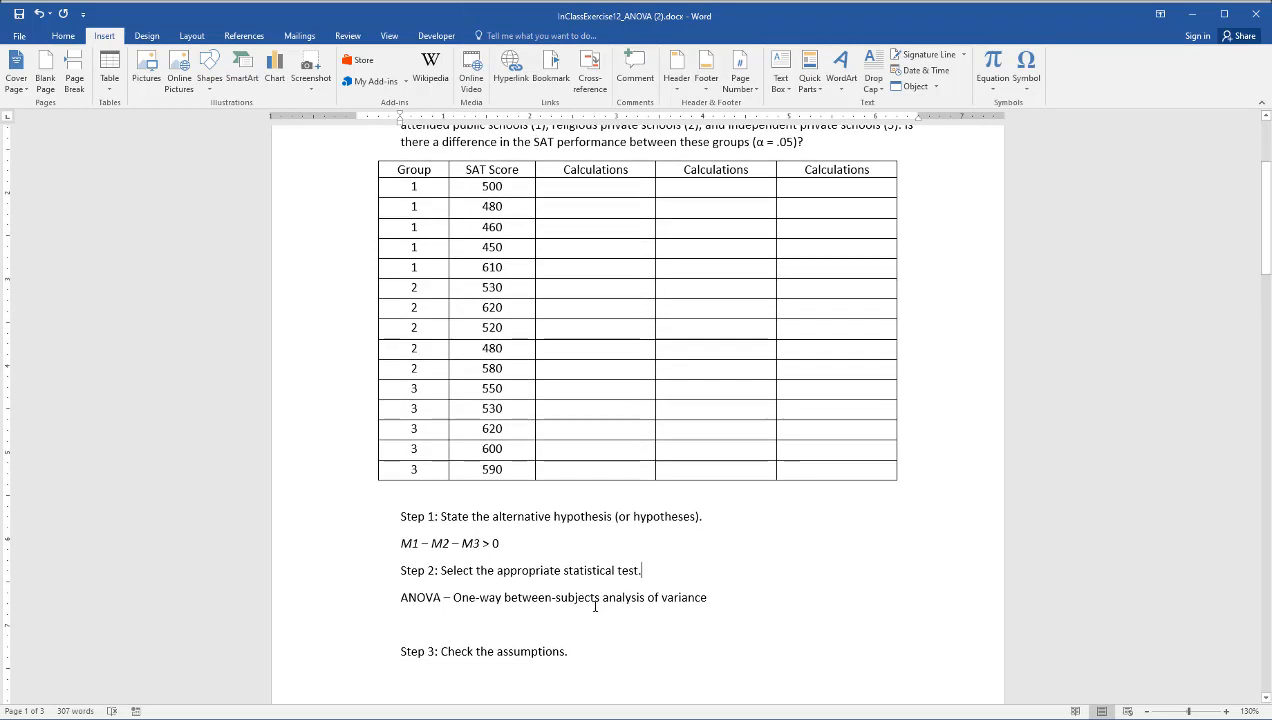
scroll(592, 236, up, 3)
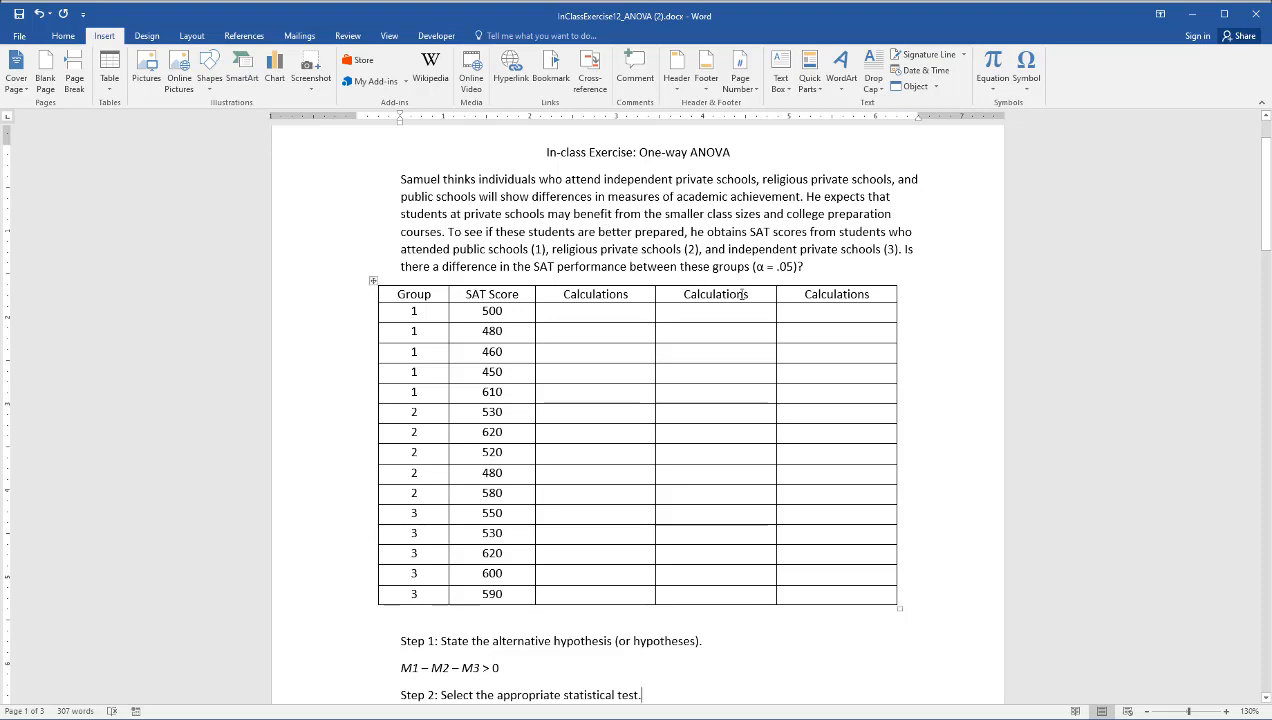
scroll(700, 318, down, 2)
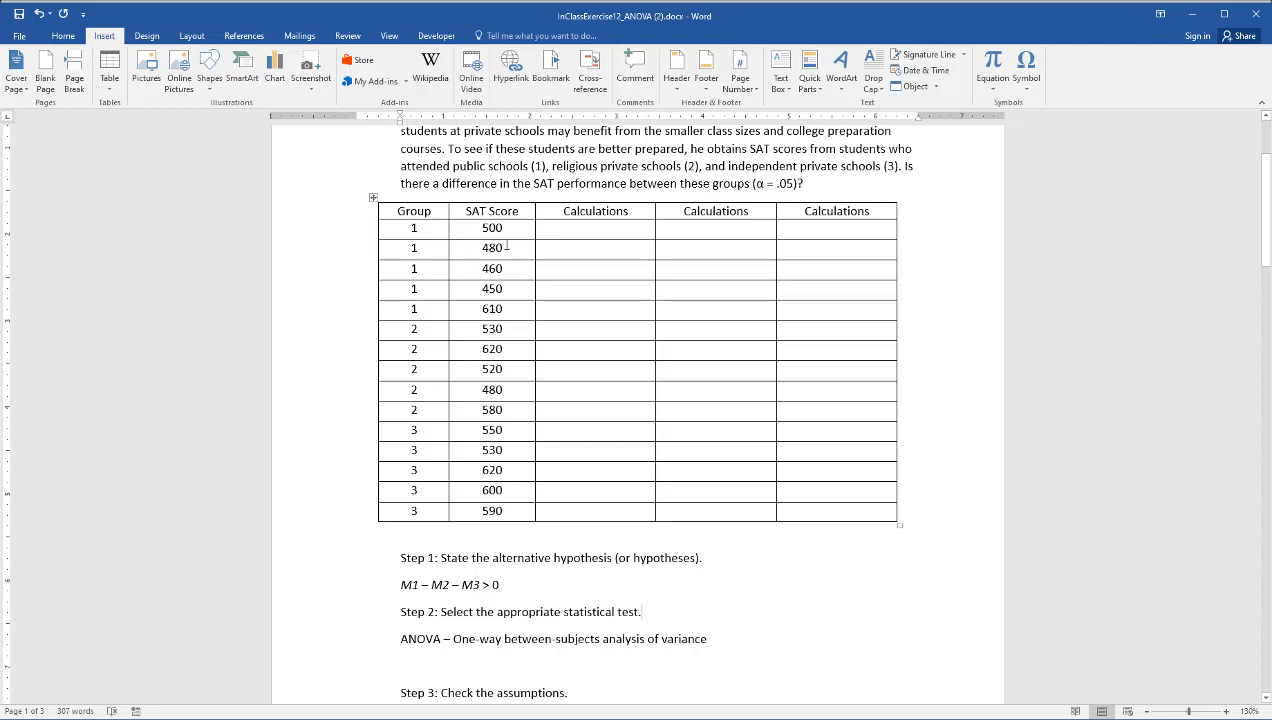
drag(507, 228, 492, 410)
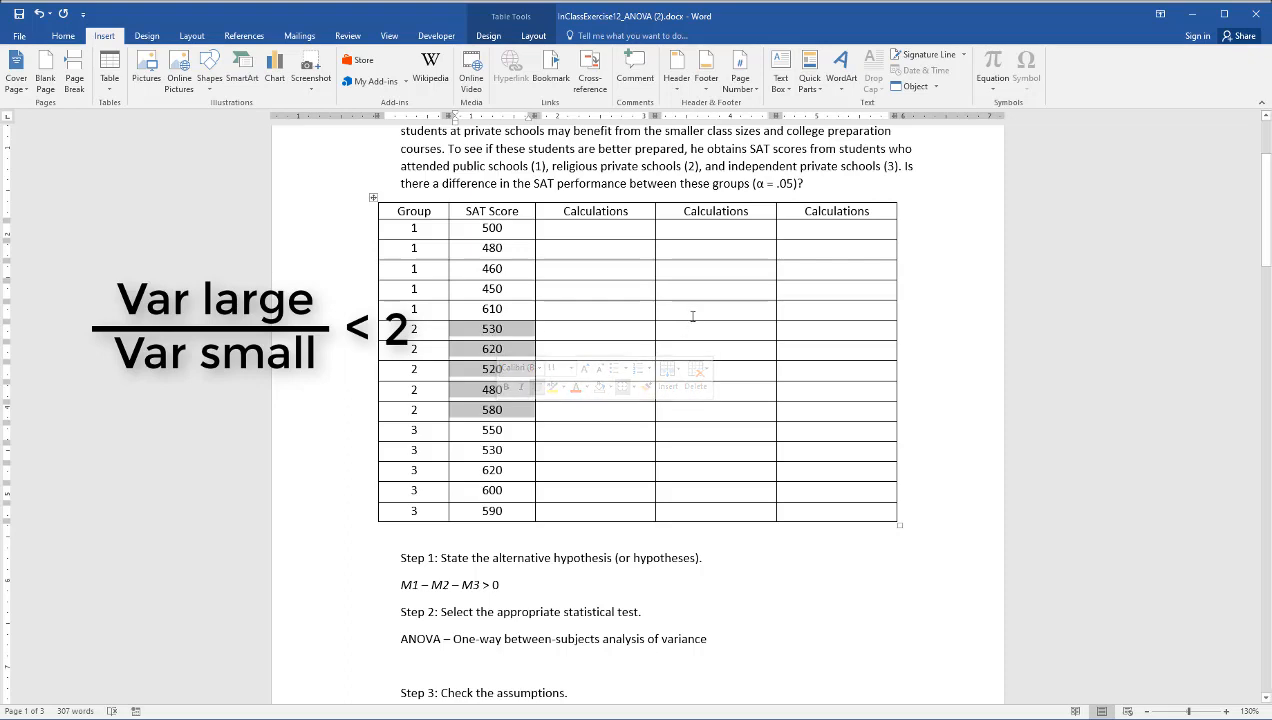
Step: Go to Step 4, then switch to Chrome and show the F distribution table in the Exploring Statistics PDF
scroll(688, 325, down, 6)
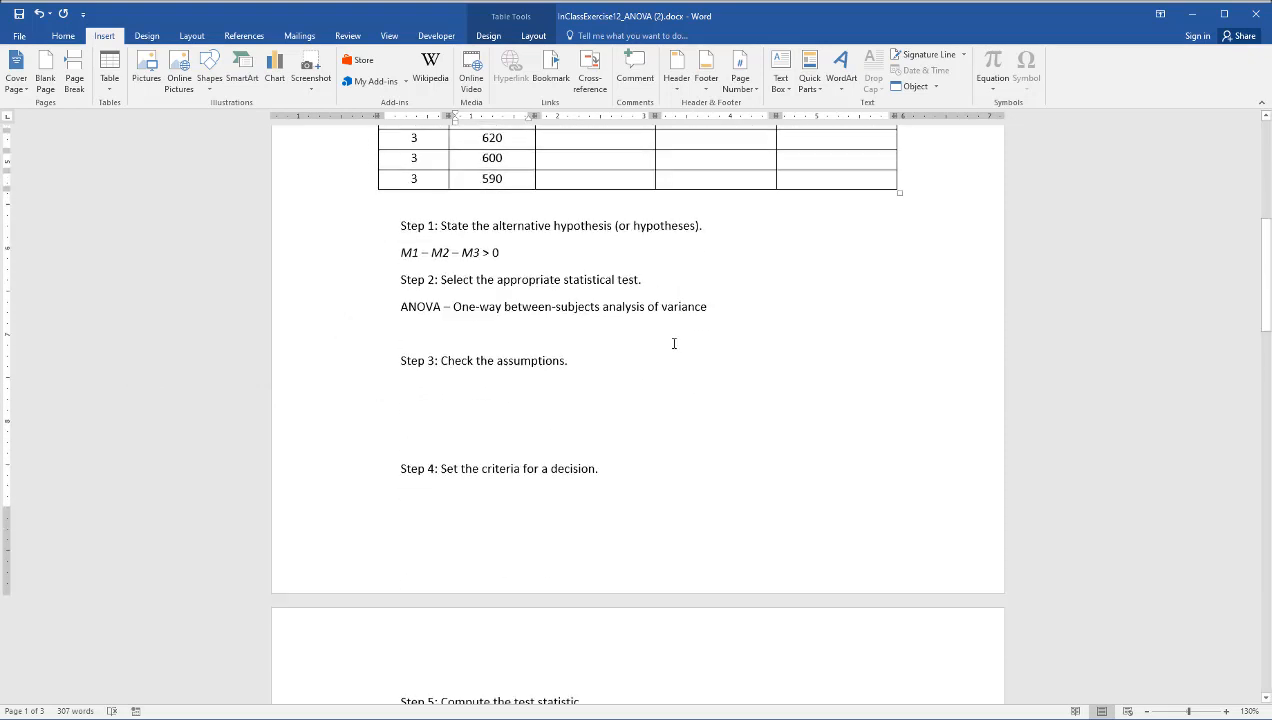
scroll(672, 343, down, 2)
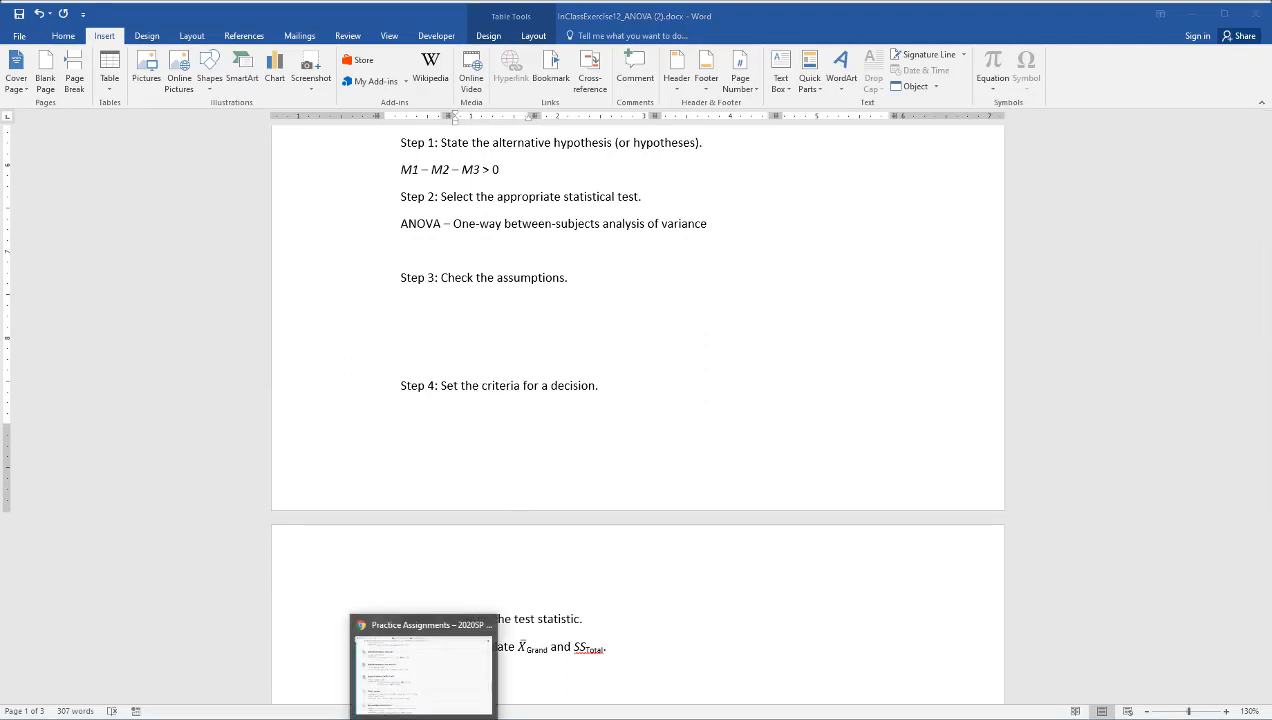
click(443, 640)
click(557, 20)
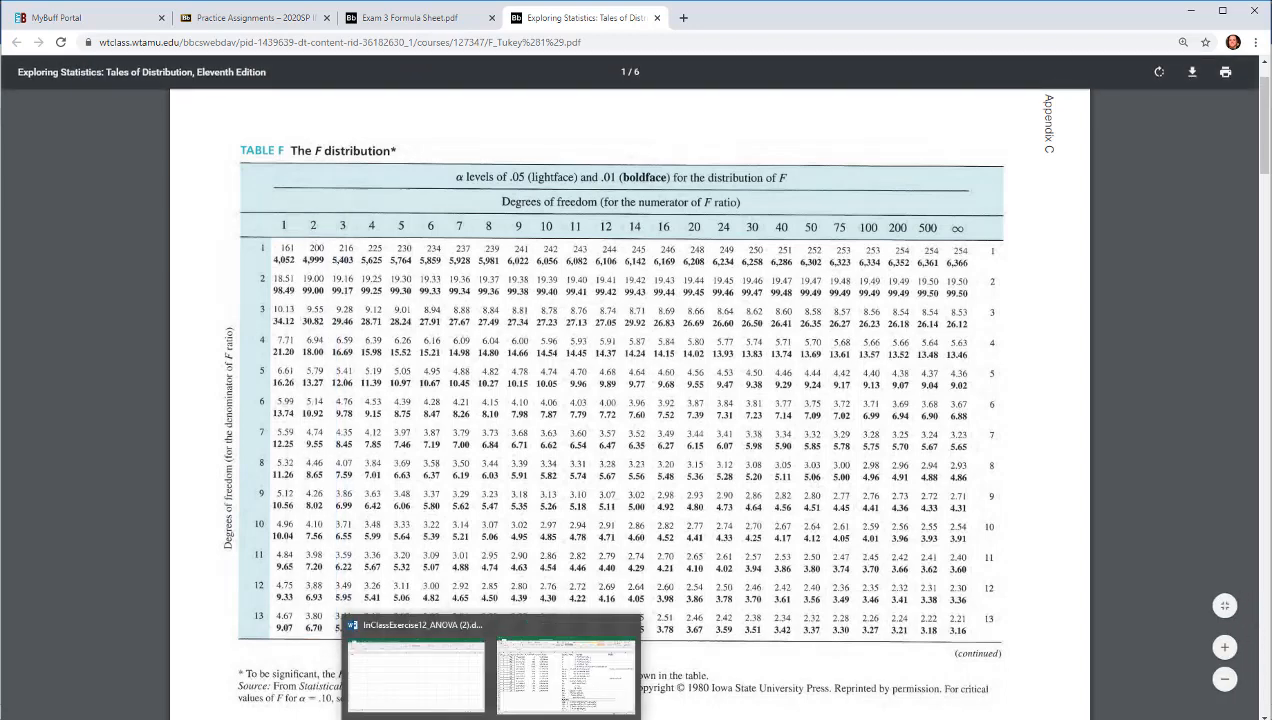
Step: Return to the ANOVA exercise in Word and select the Group and SAT Score values of all rows
click(416, 676)
scroll(430, 371, up, 5)
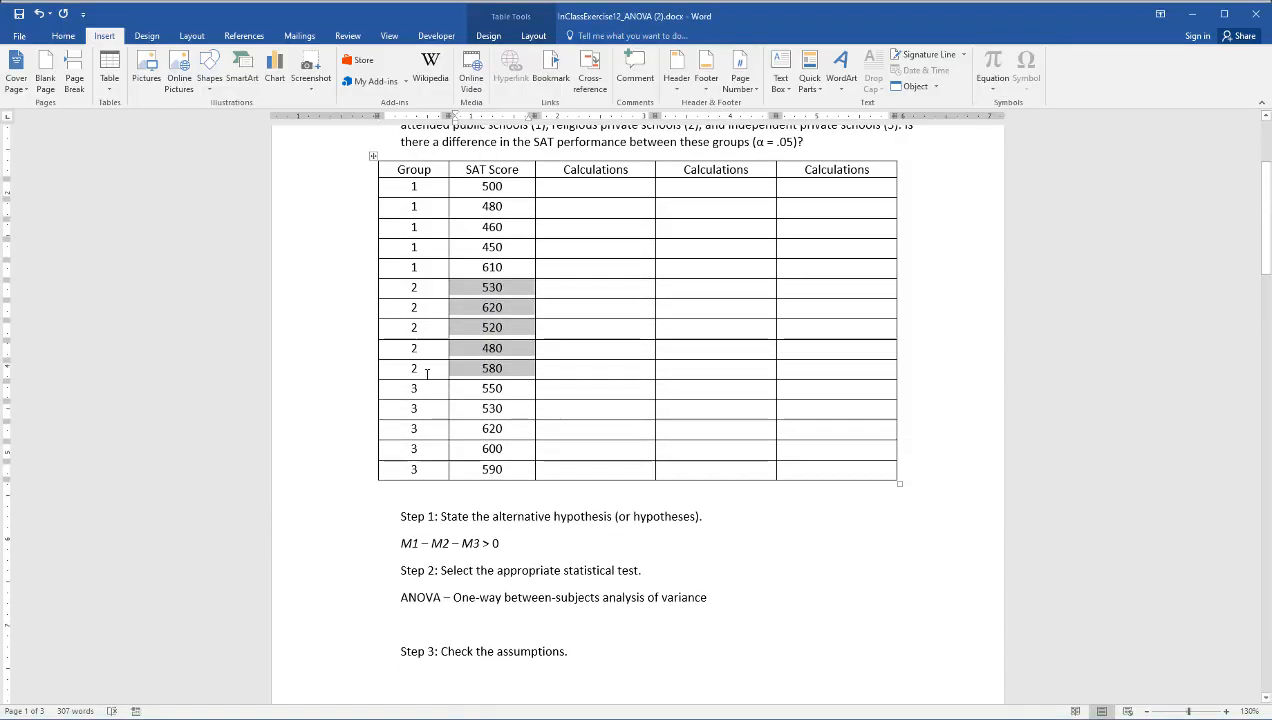
double_click(413, 186)
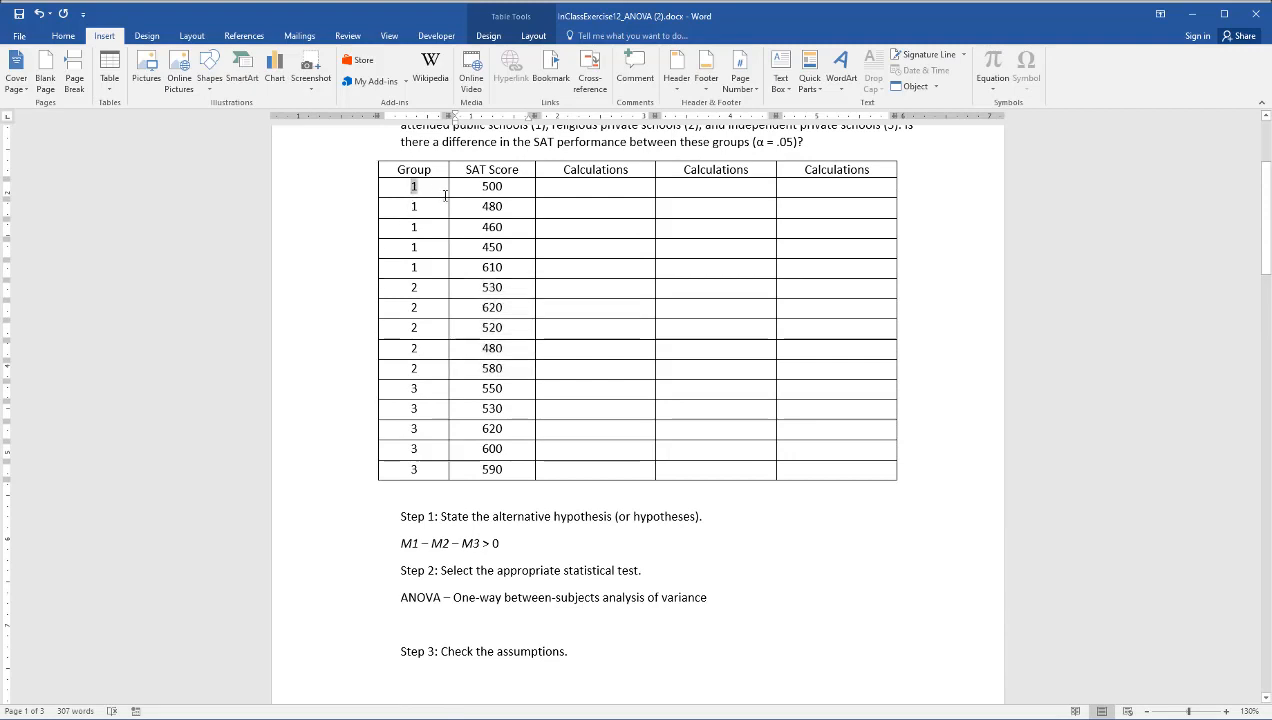
drag(445, 195, 462, 472)
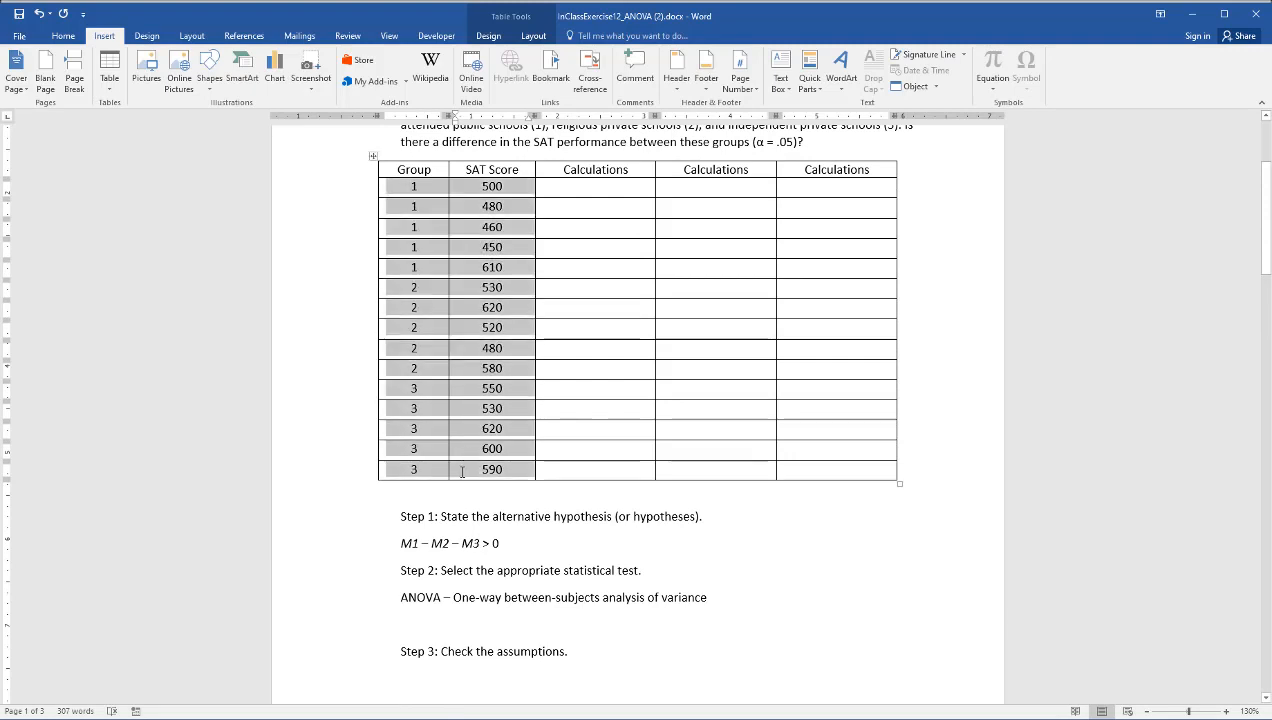
Step: Copy the selected Group and SAT Score values and switch to the InclassExercise12_ANOVA_Answers workbook in Excel
key(ctrl+c)
mouse_move(492, 717)
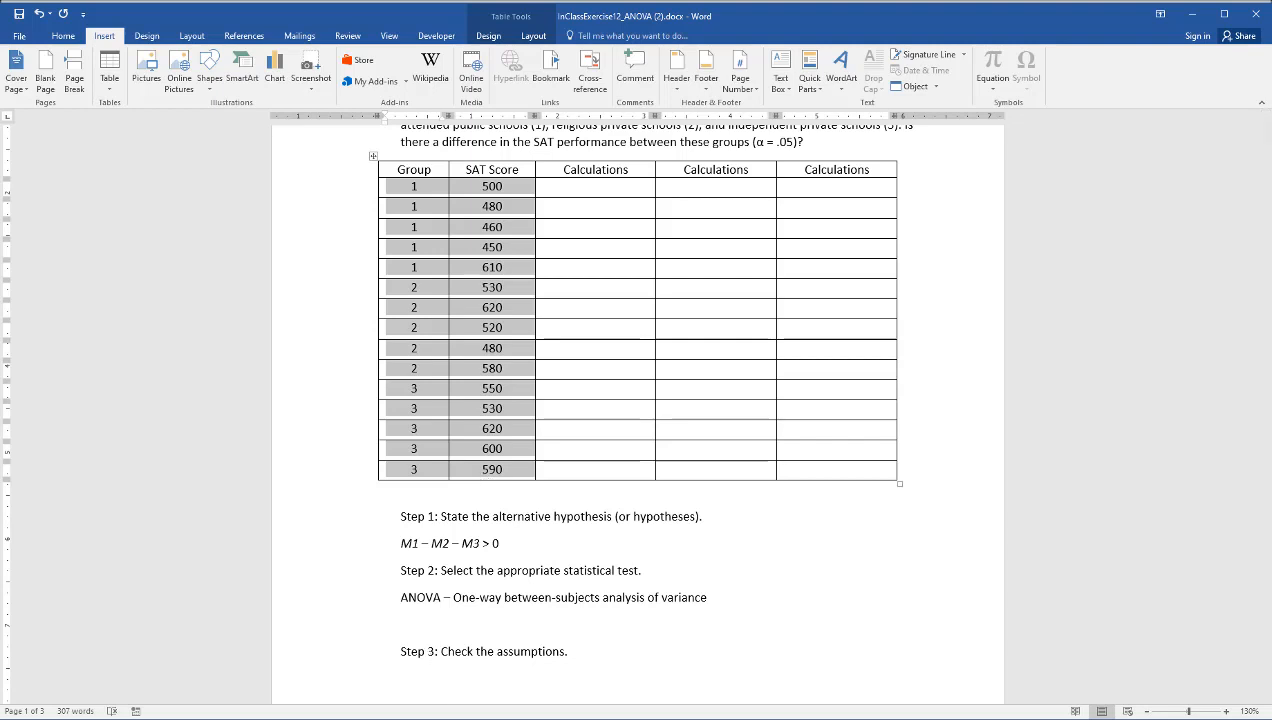
mouse_move(423, 718)
click(423, 668)
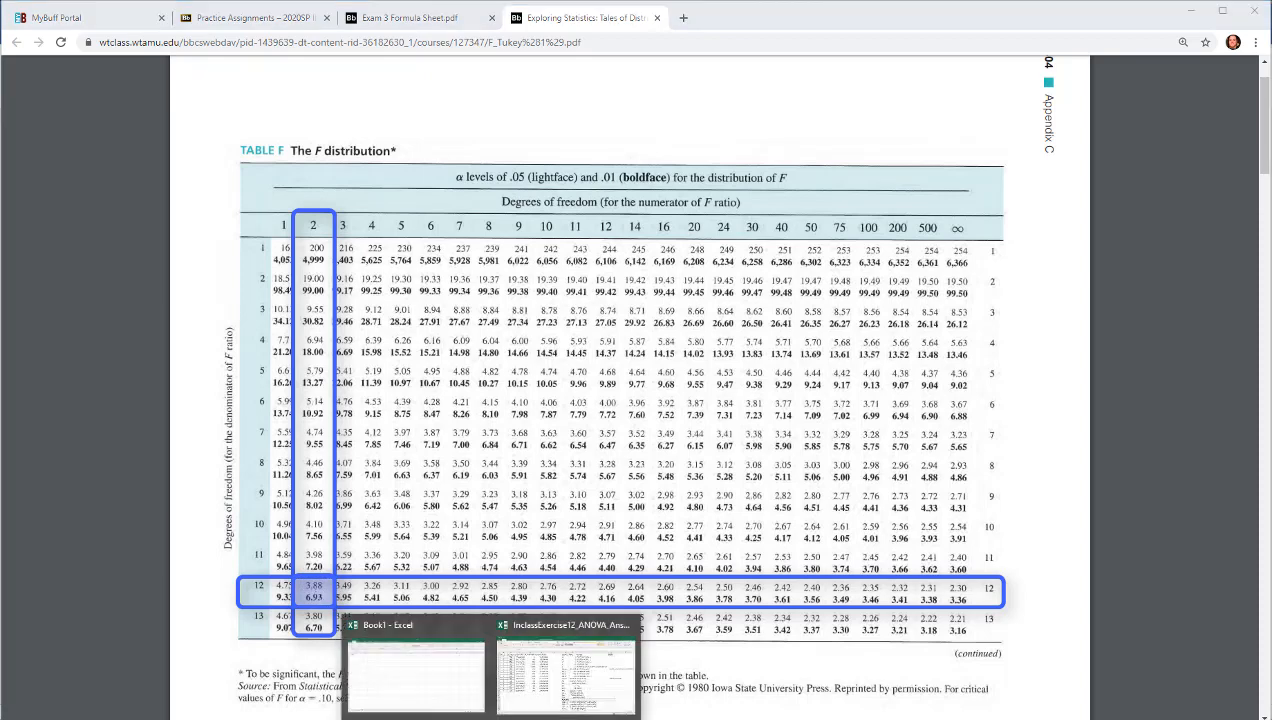
click(523, 683)
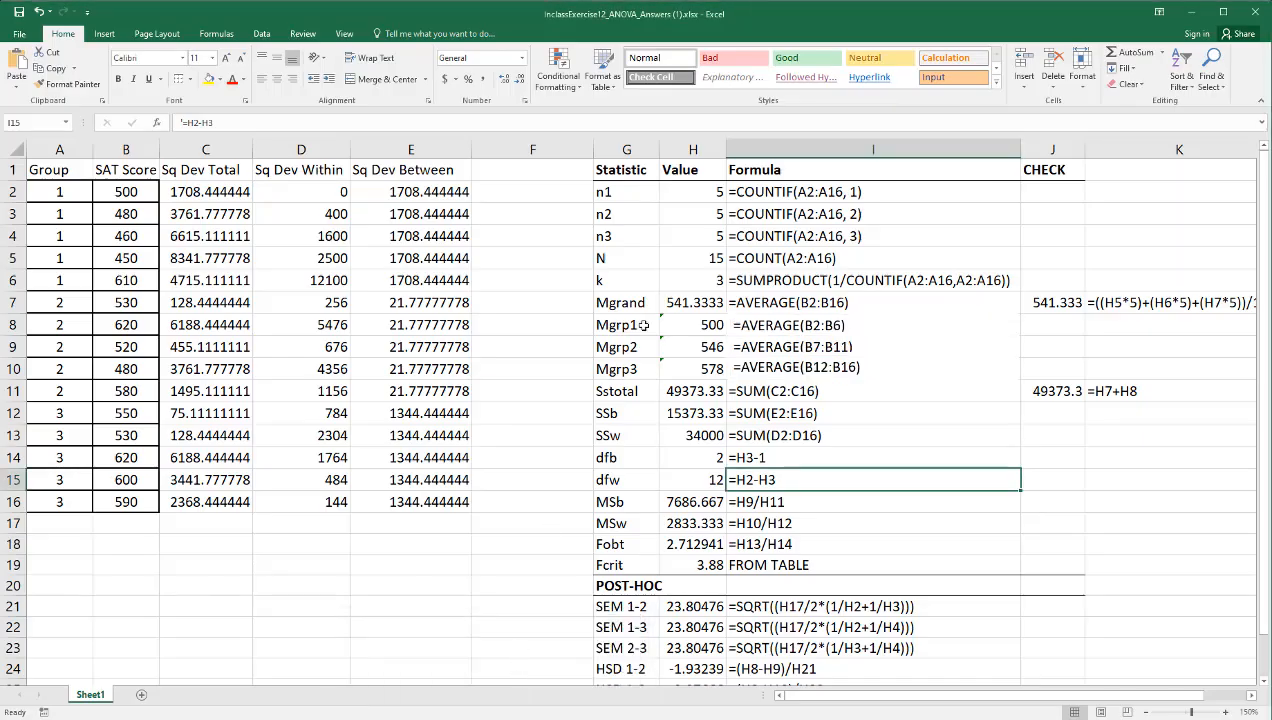
Step: Highlight the Fcrit row (G19:I19) and the Group and SAT Score data in A1:B16 in yellow
drag(600, 565, 900, 565)
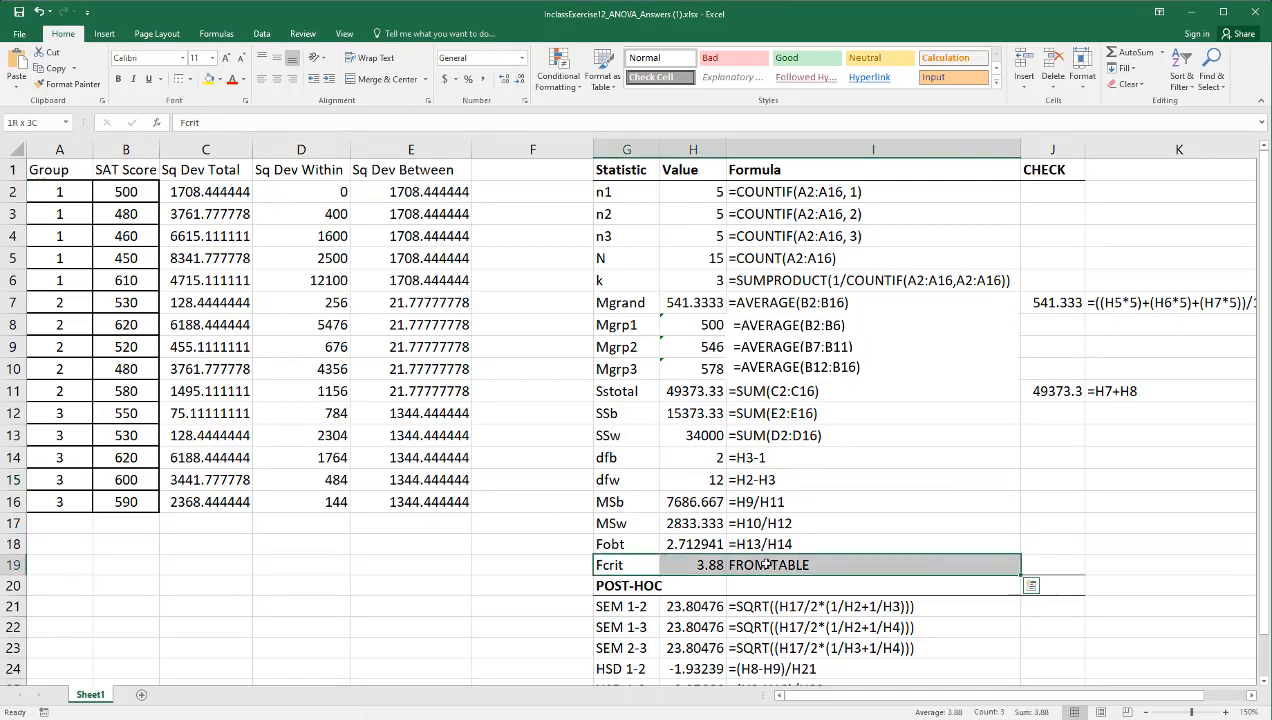
click(209, 79)
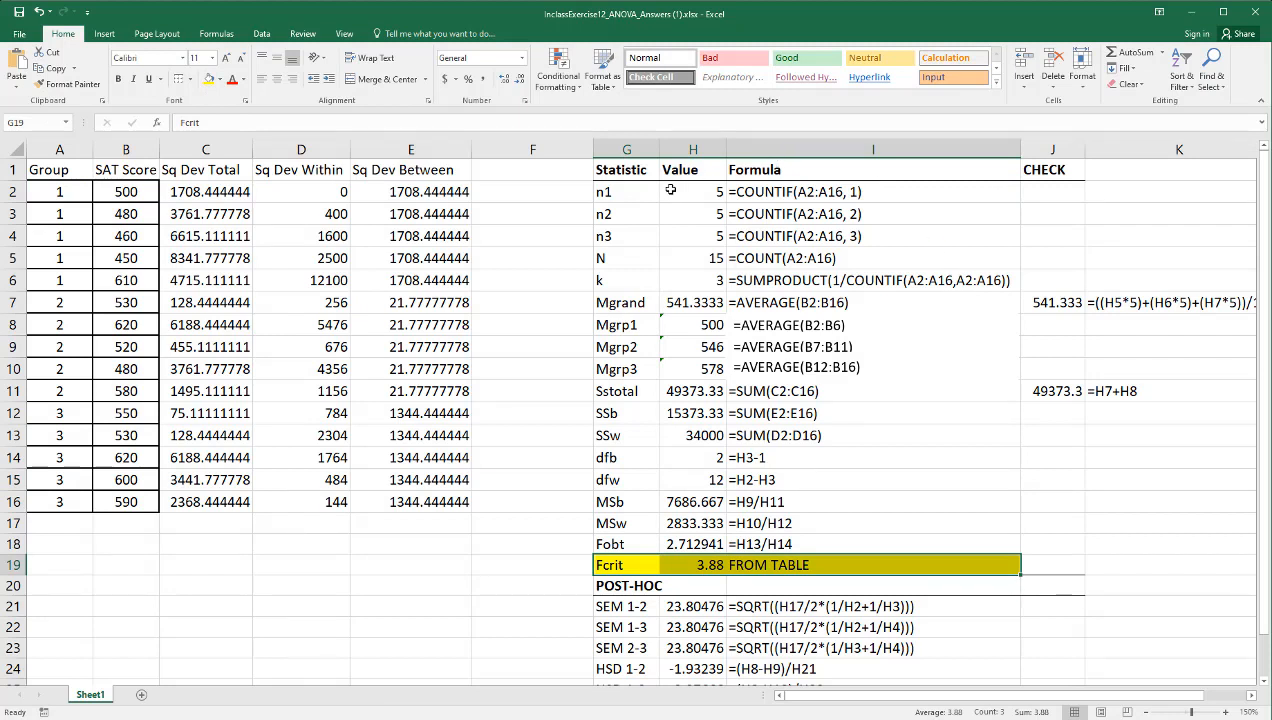
drag(50, 170, 118, 502)
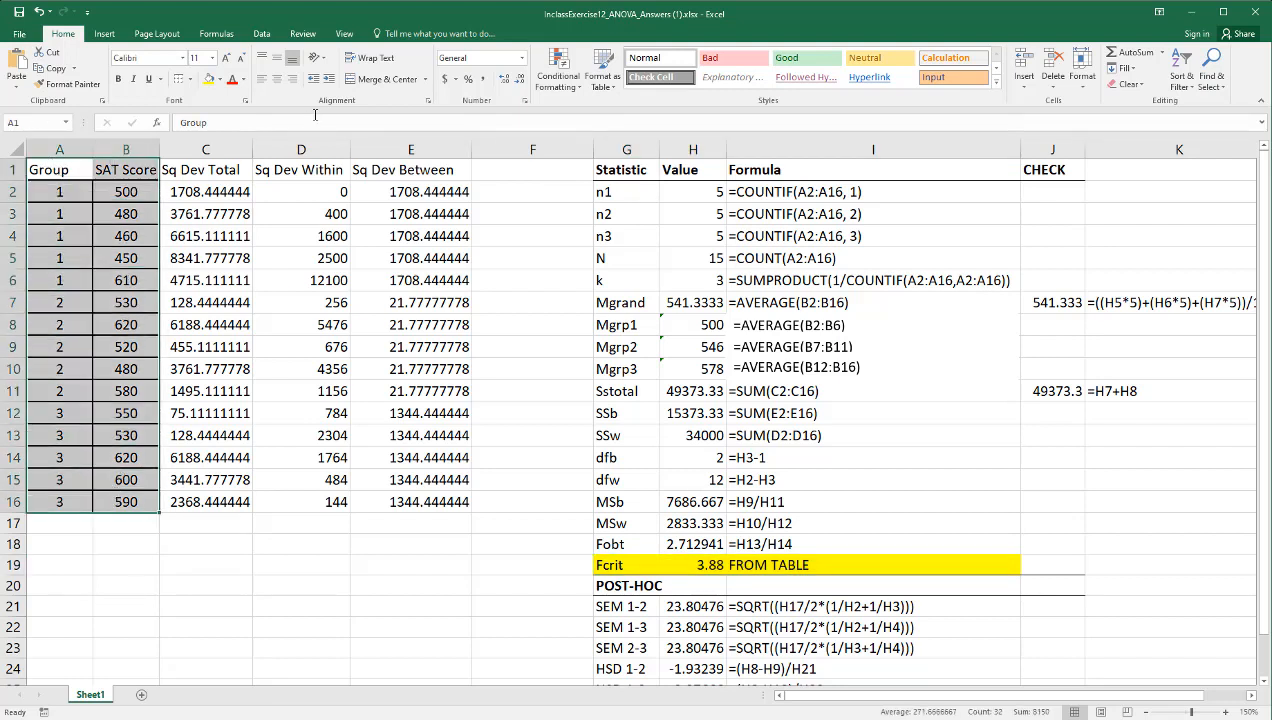
click(212, 82)
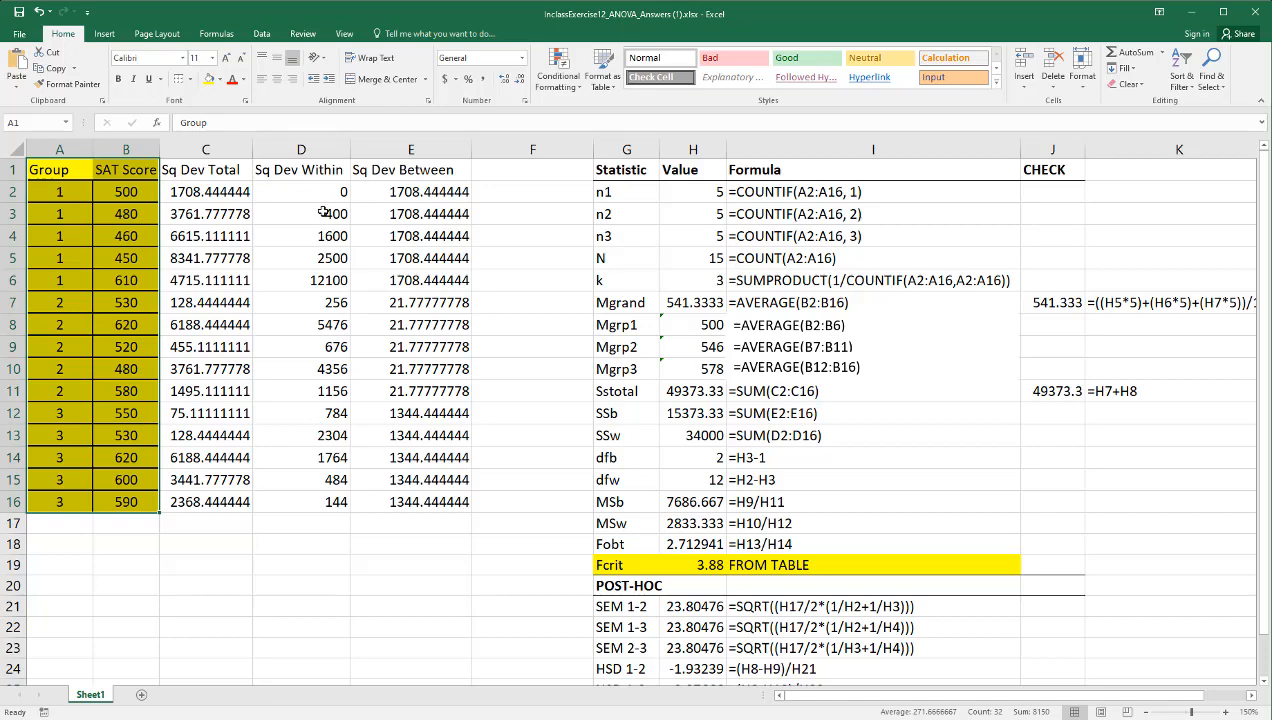
Step: Examine the Sq Dev Total formulas in C2 and C3 to see how each score is compared with the grand mean
drag(226, 147, 411, 147)
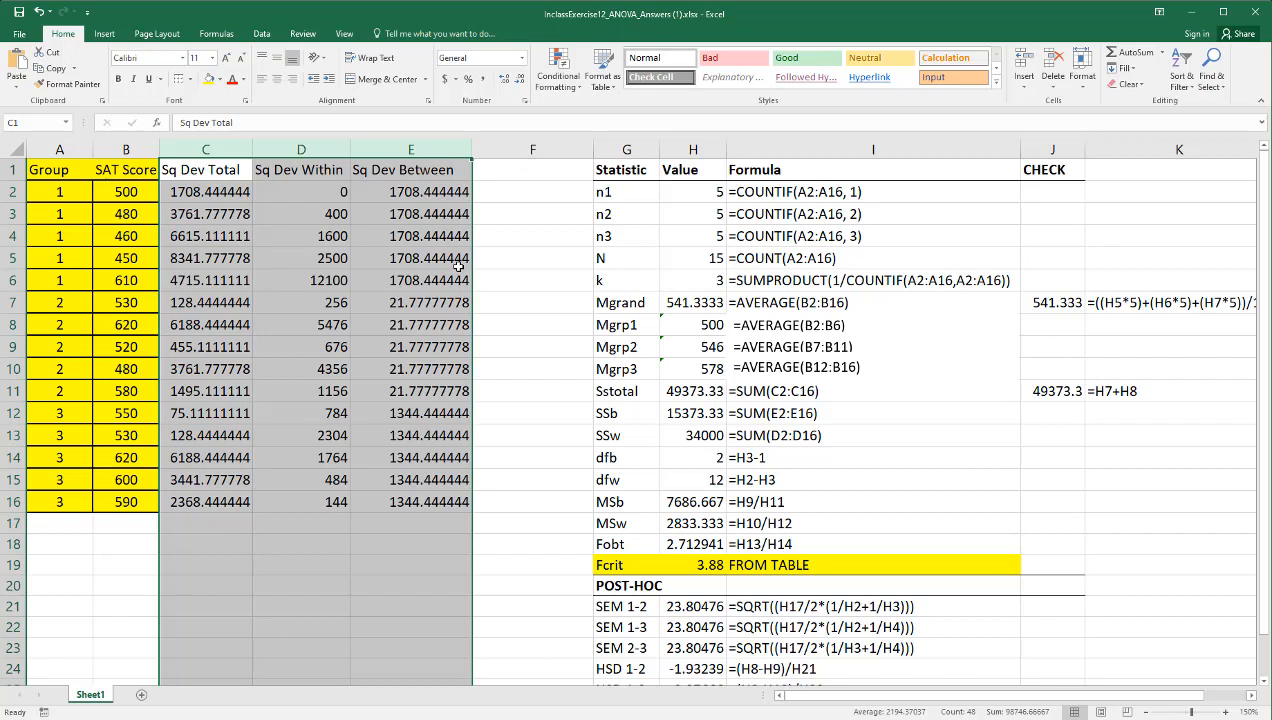
mouse_move(200, 190)
mouse_down()
mouse_move(230, 320)
mouse_move(197, 185)
mouse_up()
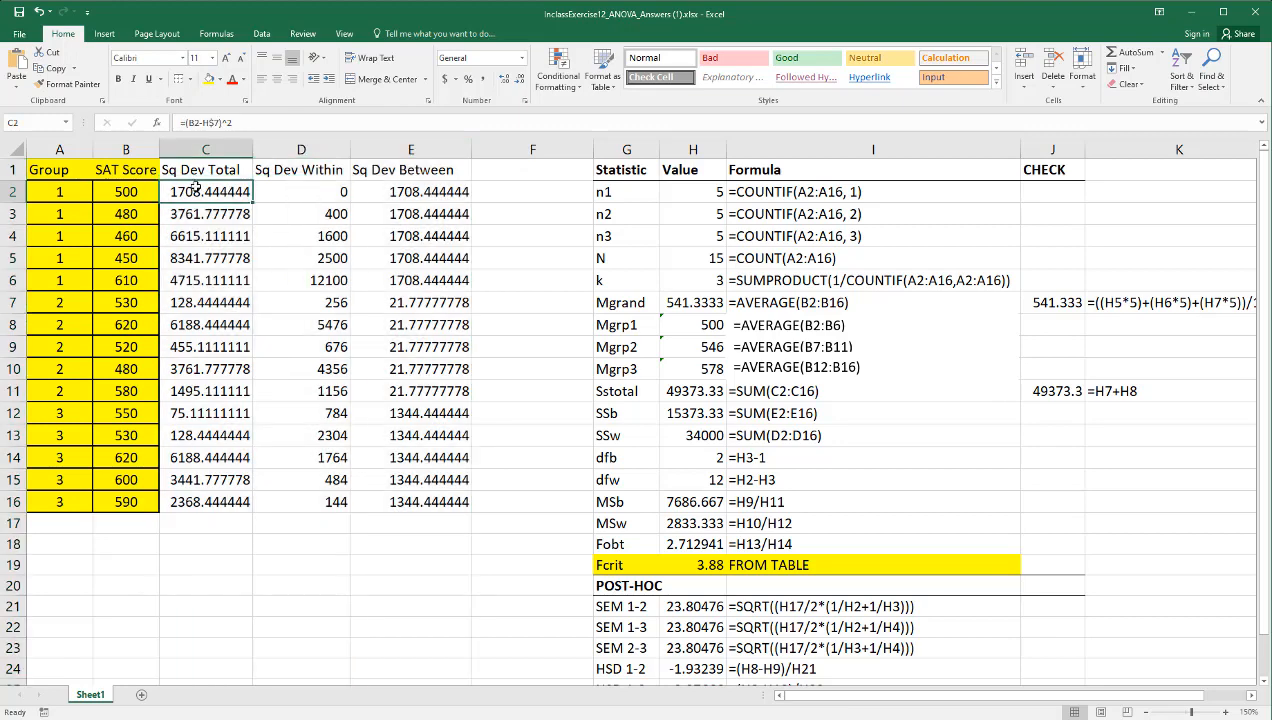
double_click(197, 185)
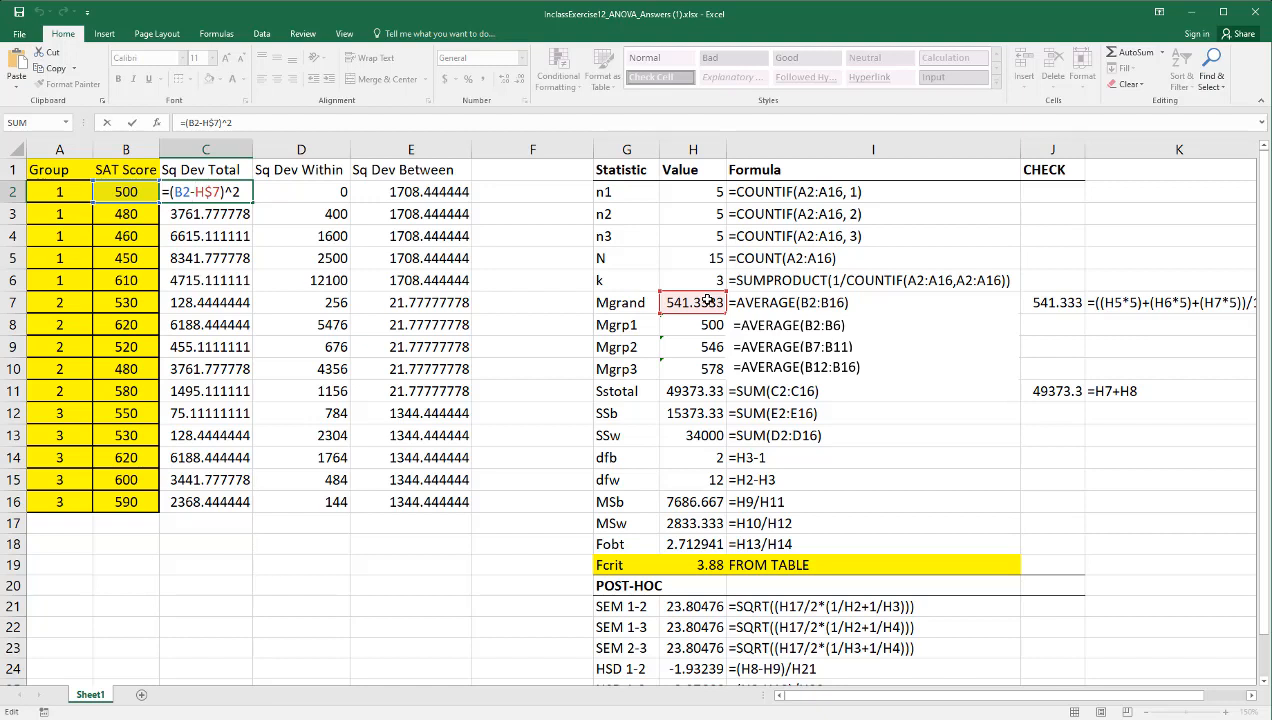
key(Return)
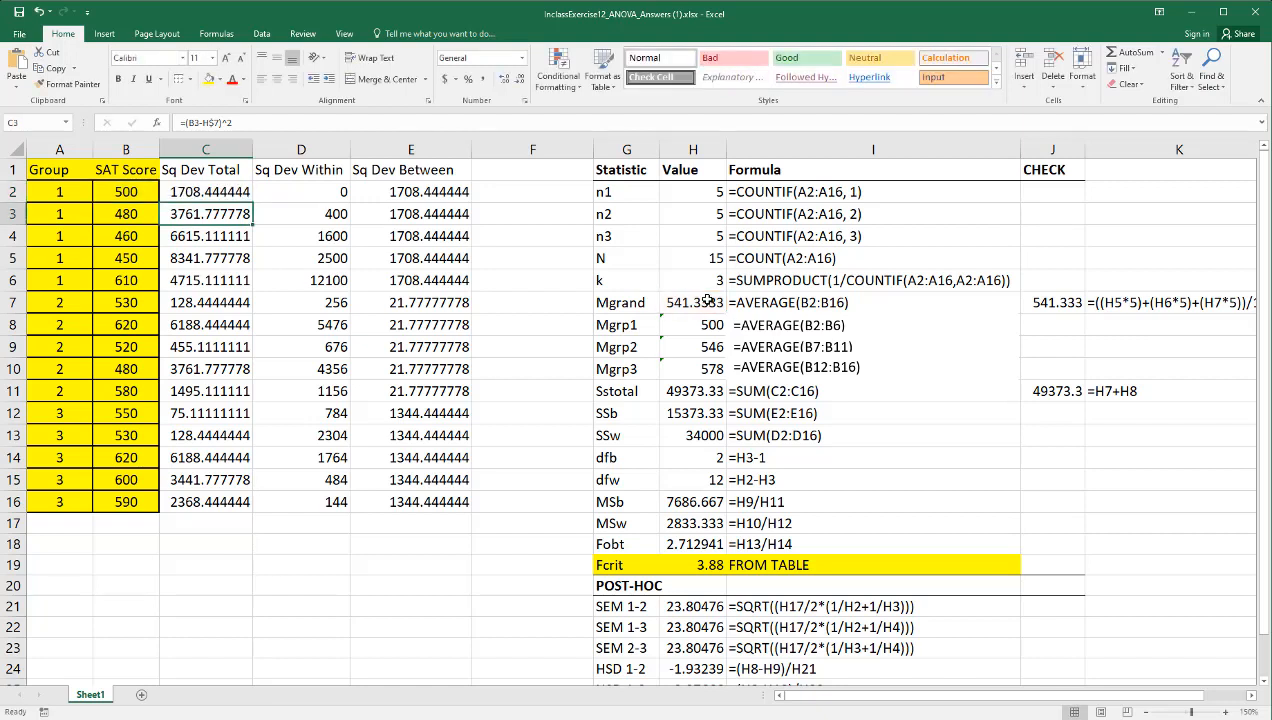
double_click(233, 215)
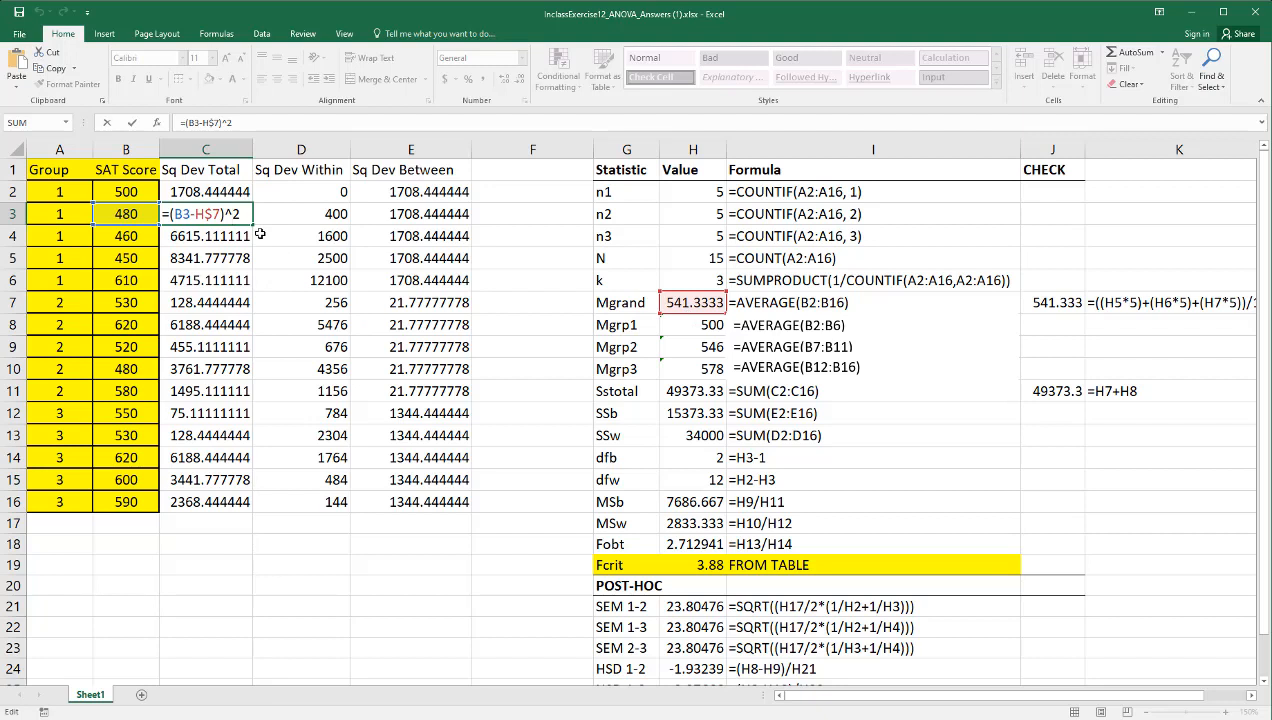
key(Return)
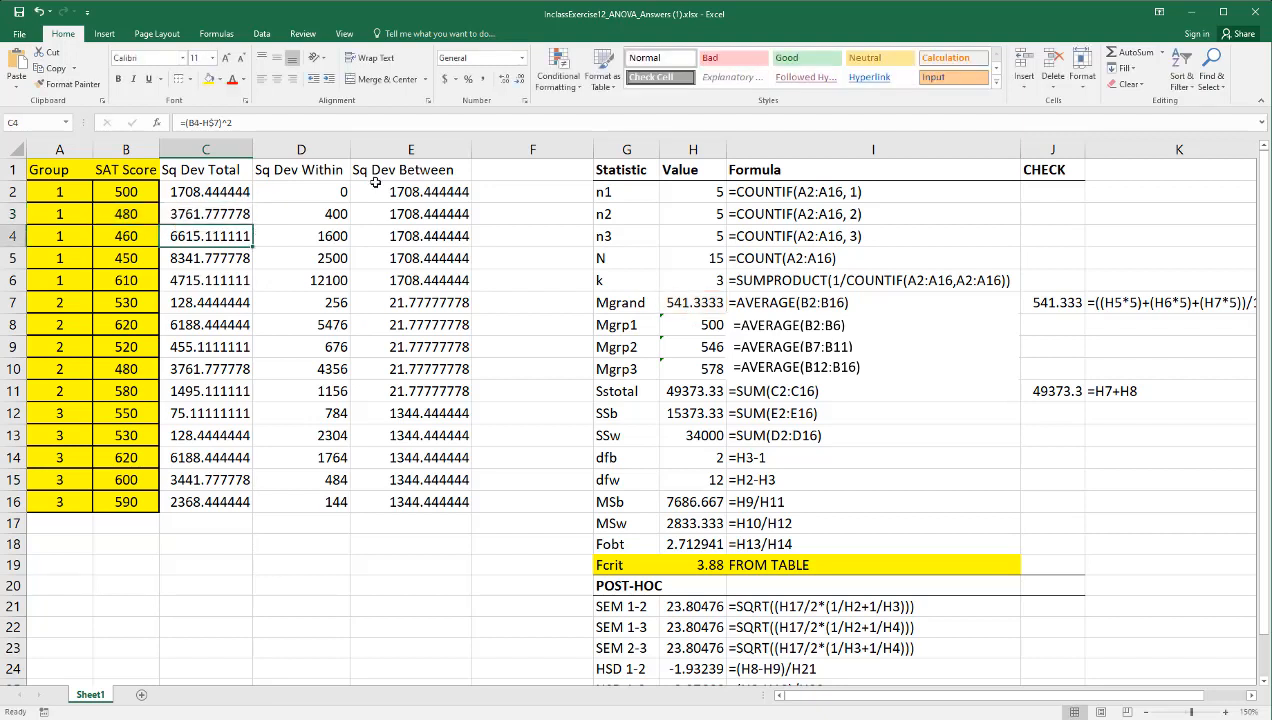
Step: Examine the Sq Dev Within formula in D2 to see how a group 1 score is compared with its group mean
drag(318, 150, 393, 152)
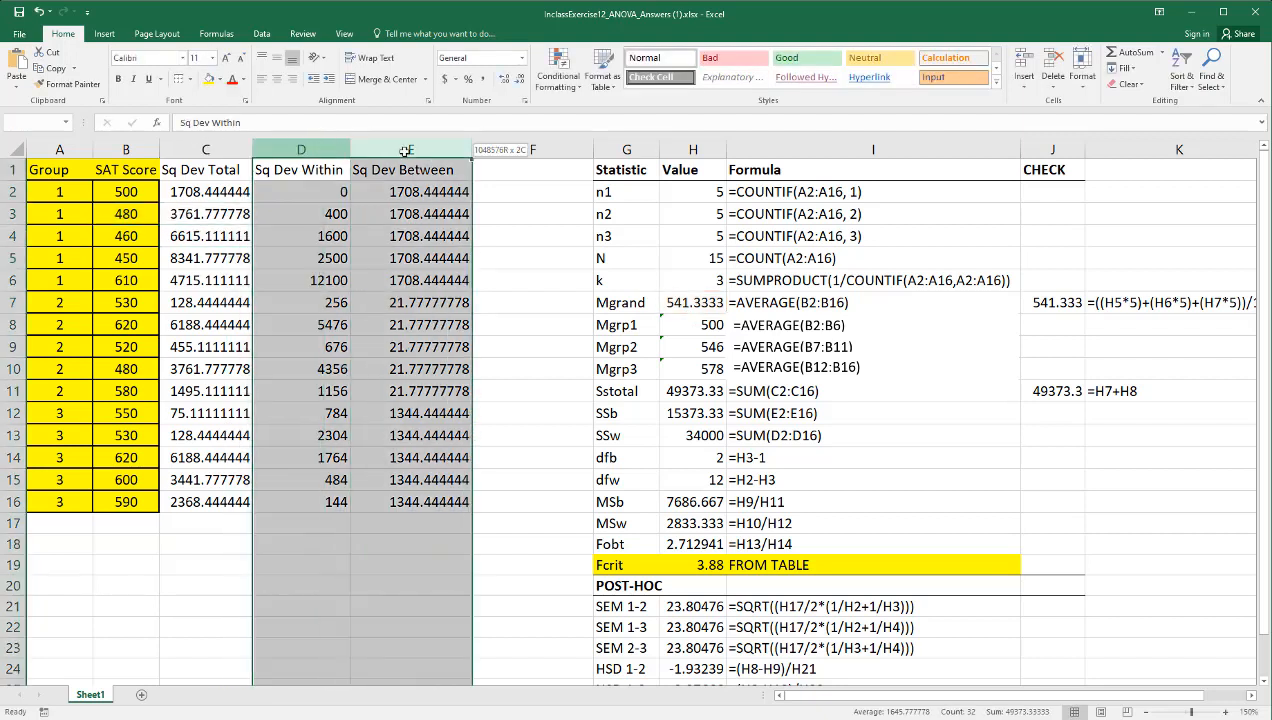
double_click(460, 150)
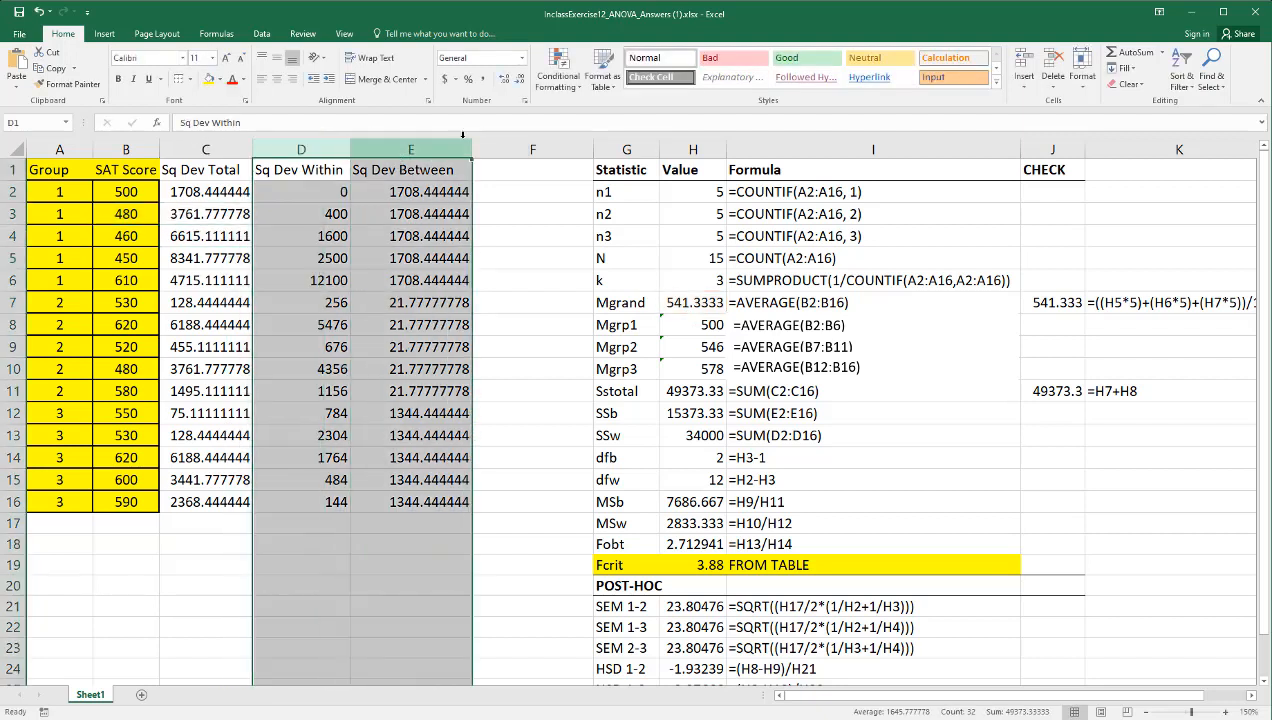
click(535, 256)
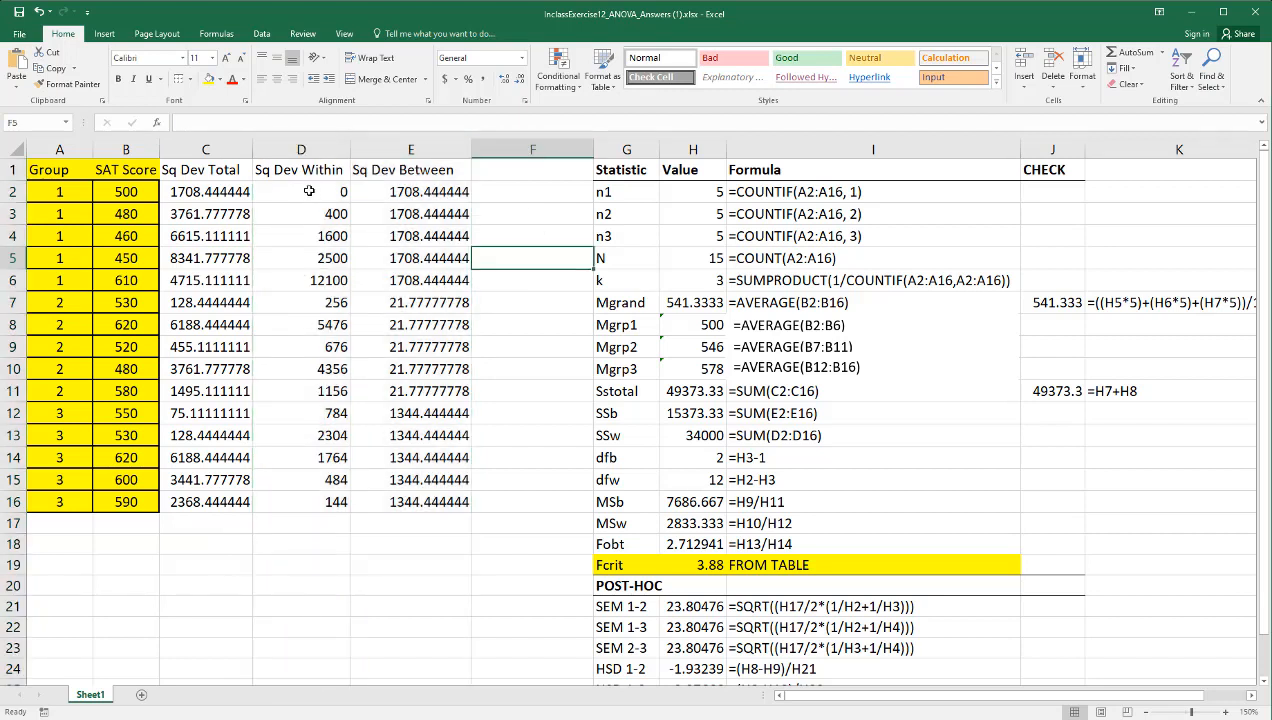
double_click(309, 190)
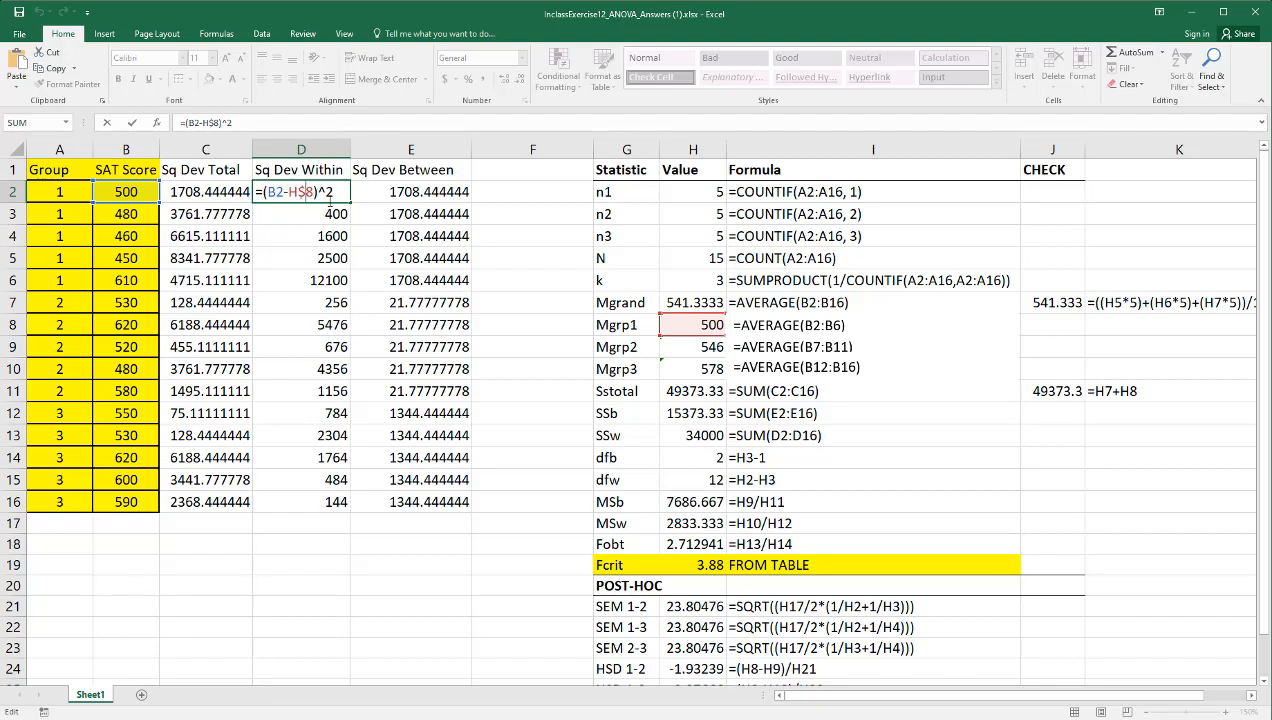
key(Return)
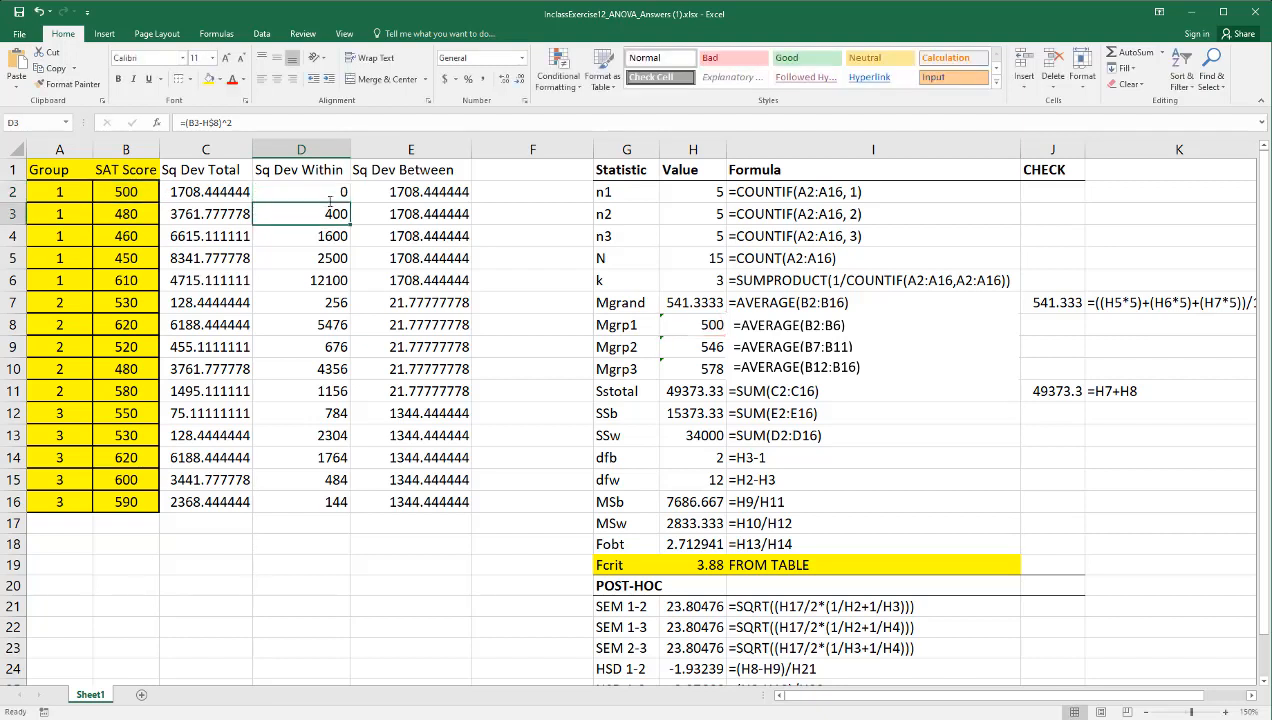
Step: Check the group 2 rows and the Sq Dev Within formula in D7 for its reference to the Mgrp2 mean
drag(45, 300, 318, 302)
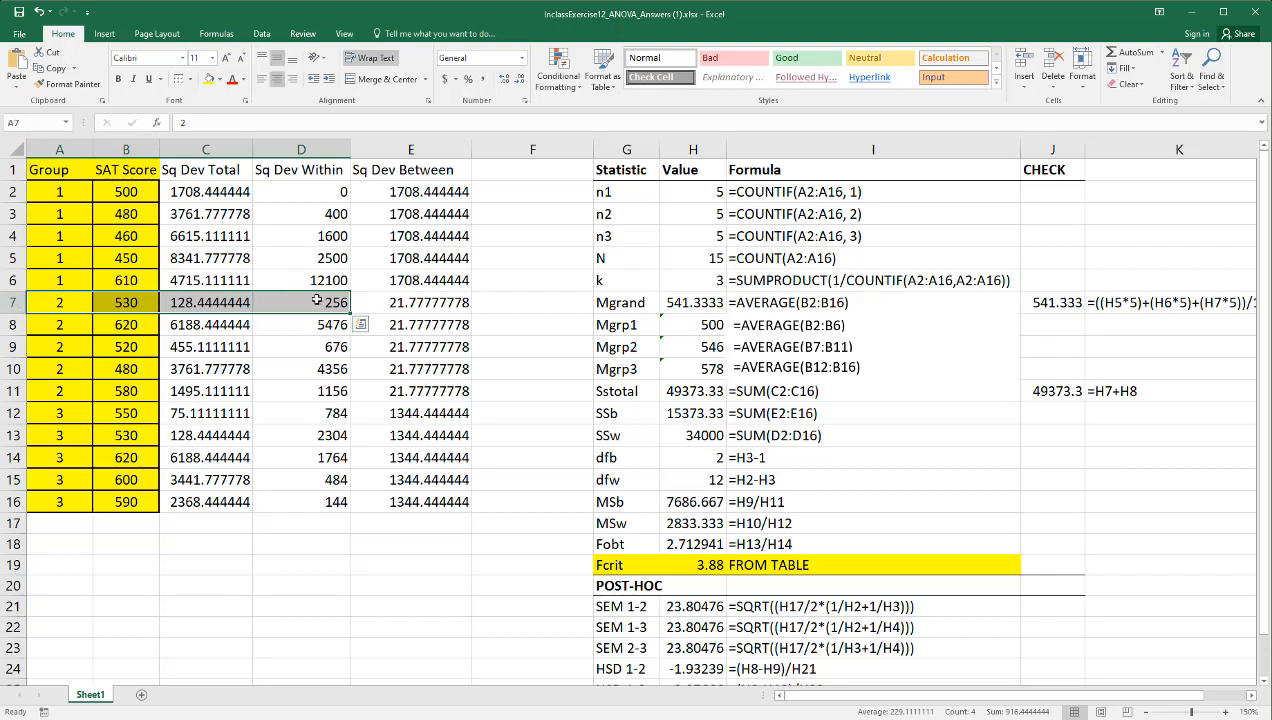
drag(59, 305, 59, 391)
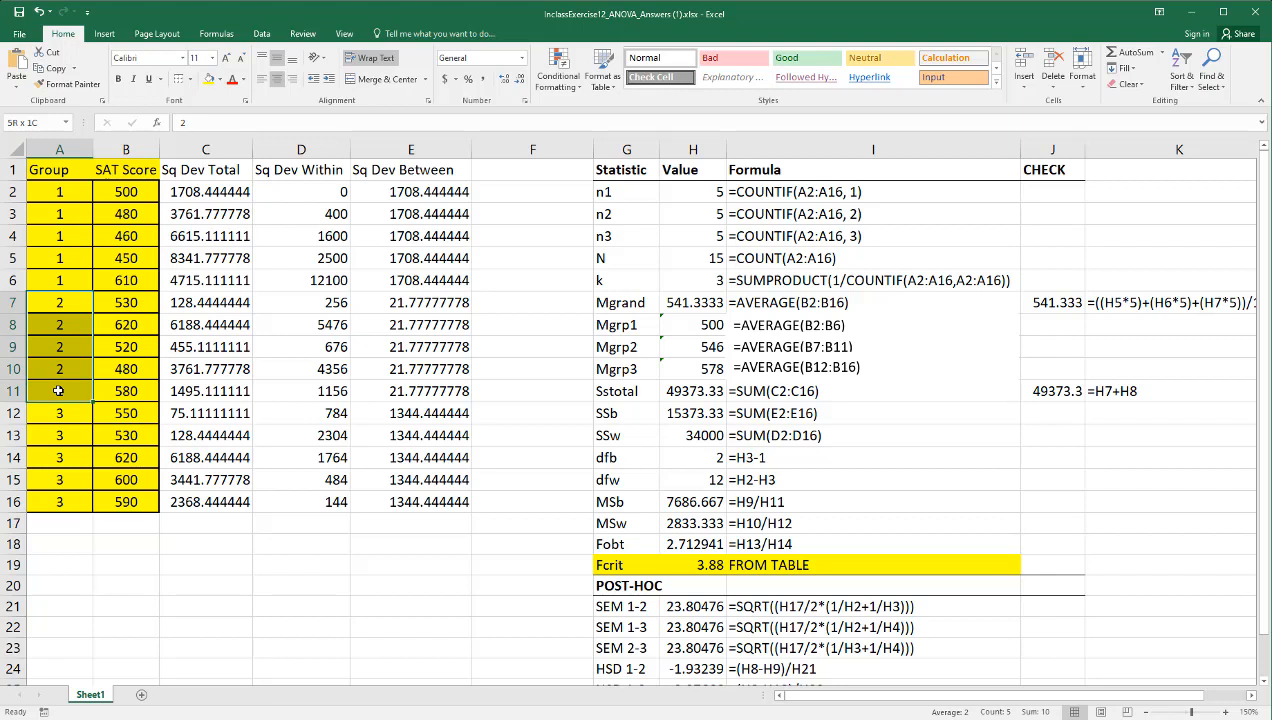
double_click(263, 301)
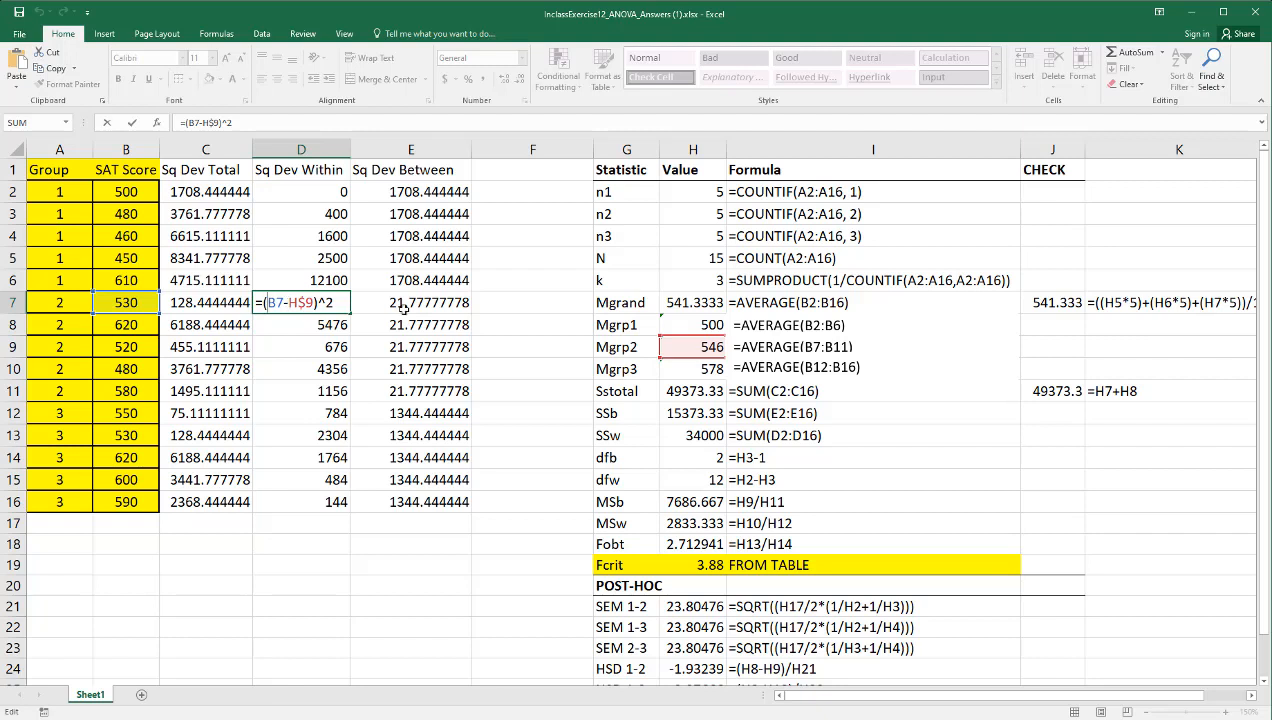
double_click(303, 302)
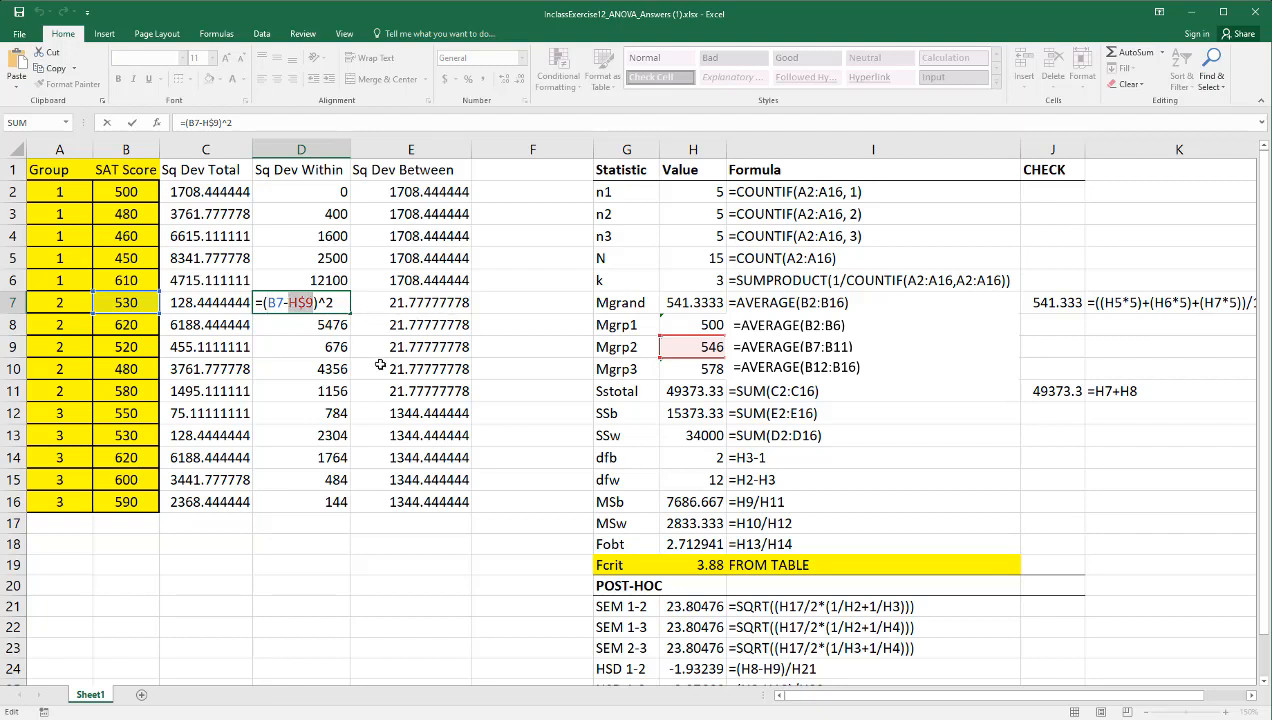
key(Return)
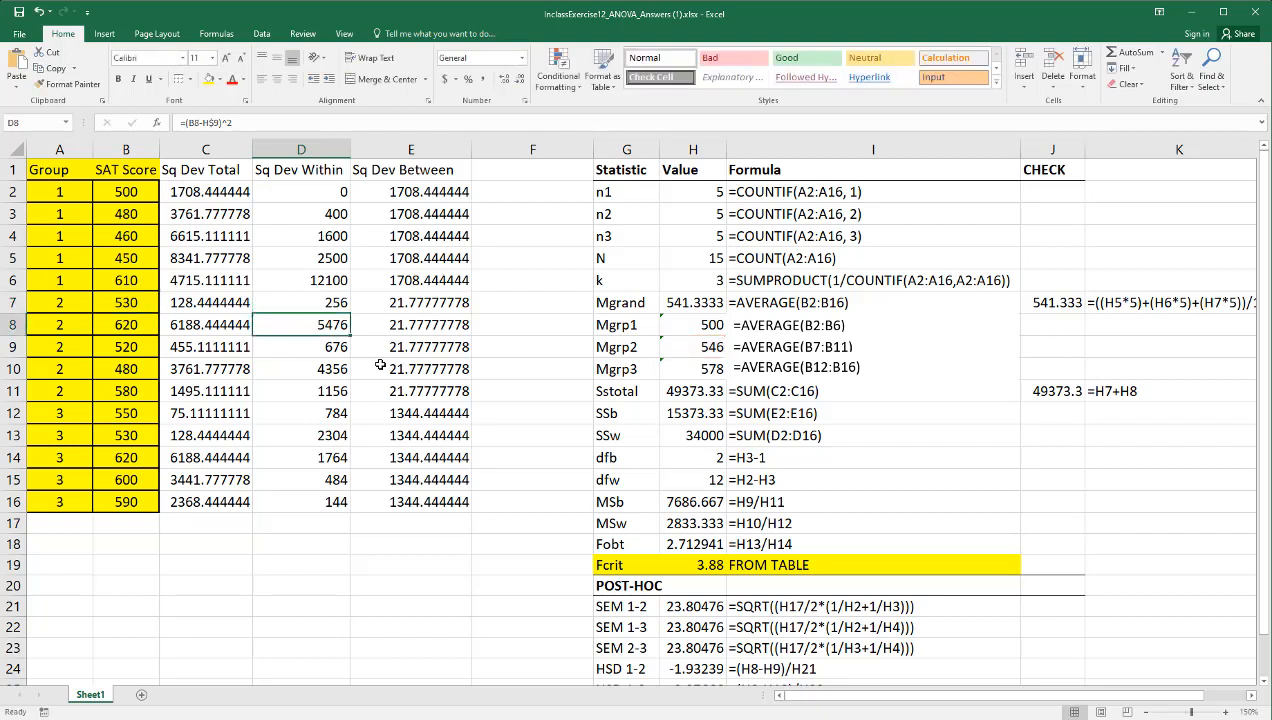
Step: Check the group 3 rows, the Mgrp3 mean and the Sq Dev Within formula in D12 that refers to it
drag(78, 412, 331, 507)
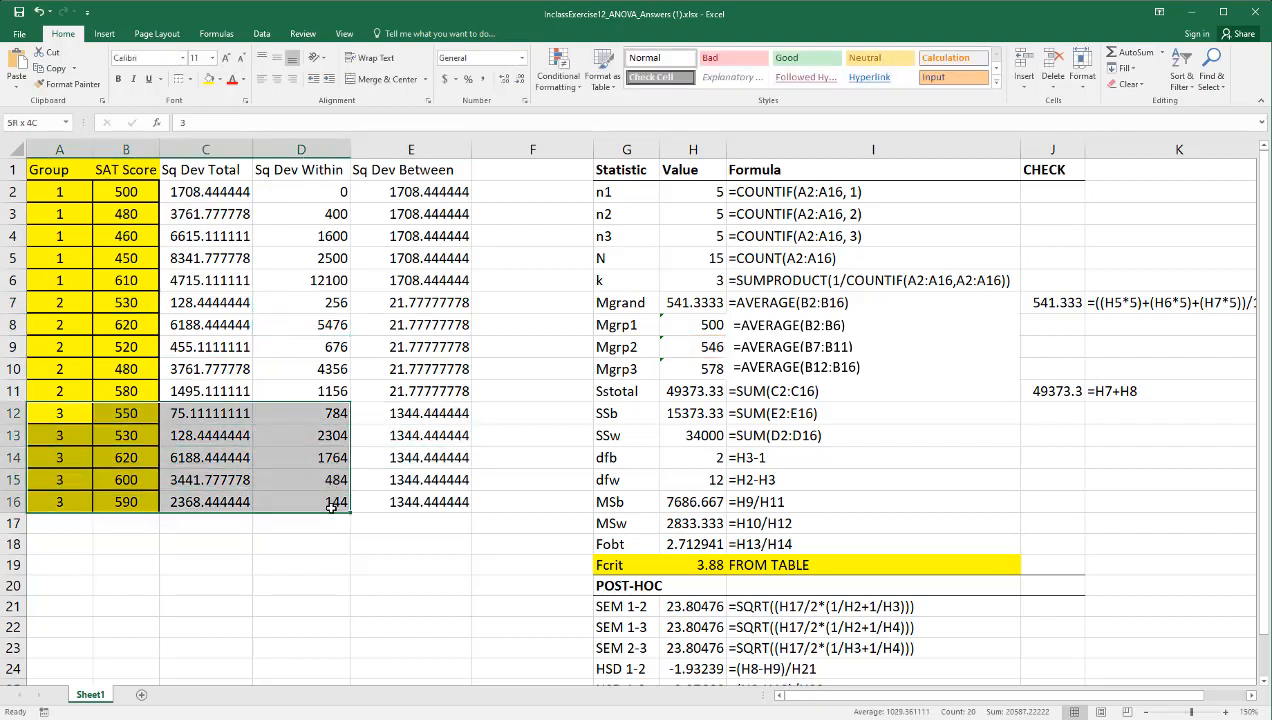
click(603, 371)
drag(673, 375, 681, 375)
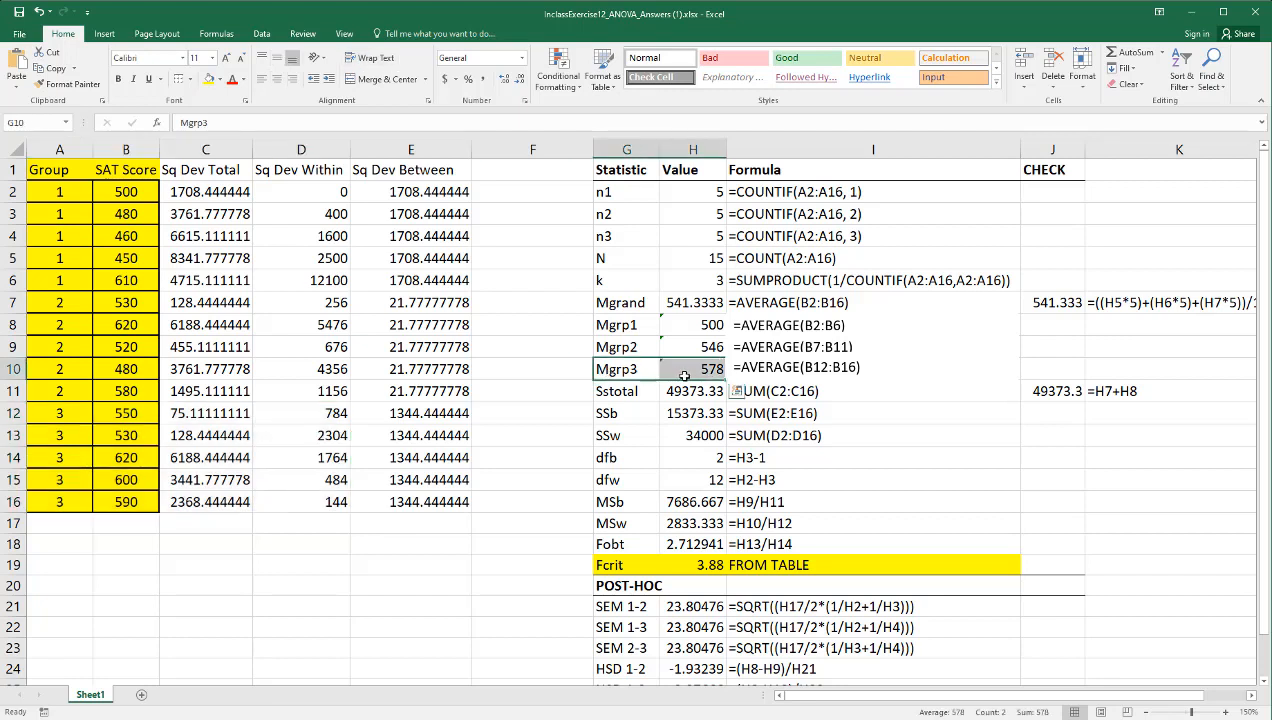
double_click(310, 413)
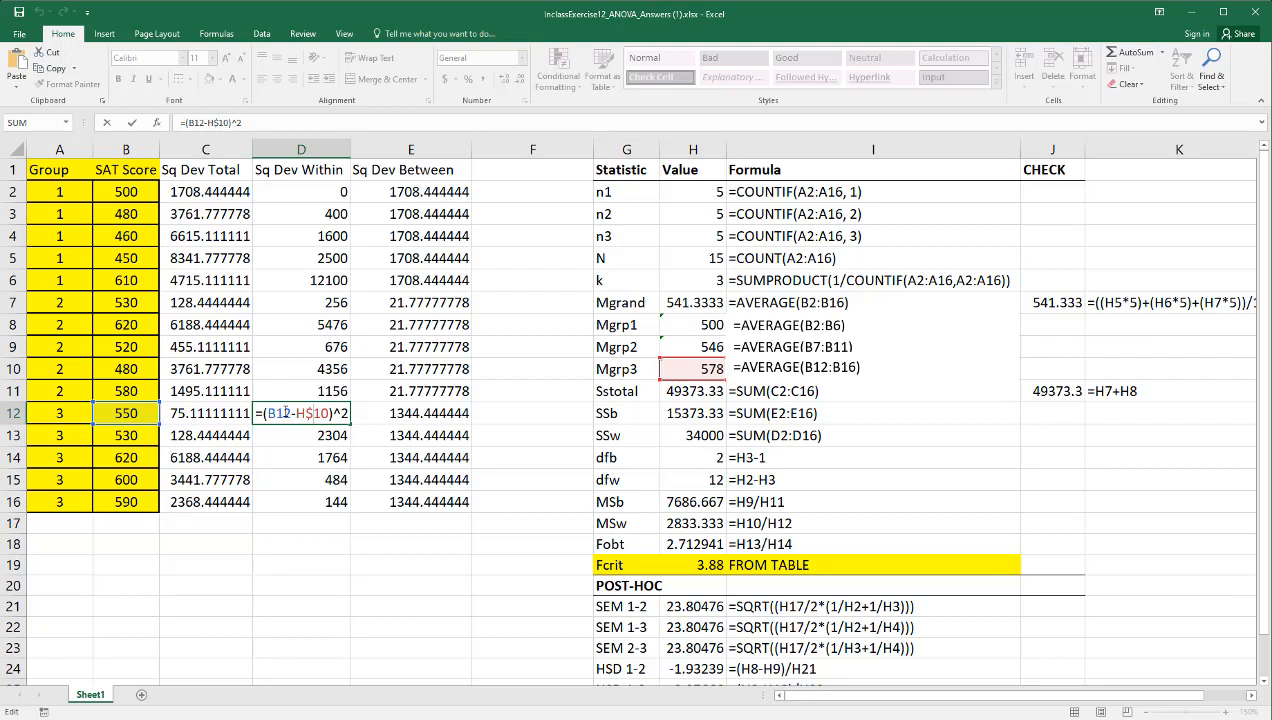
key(Return)
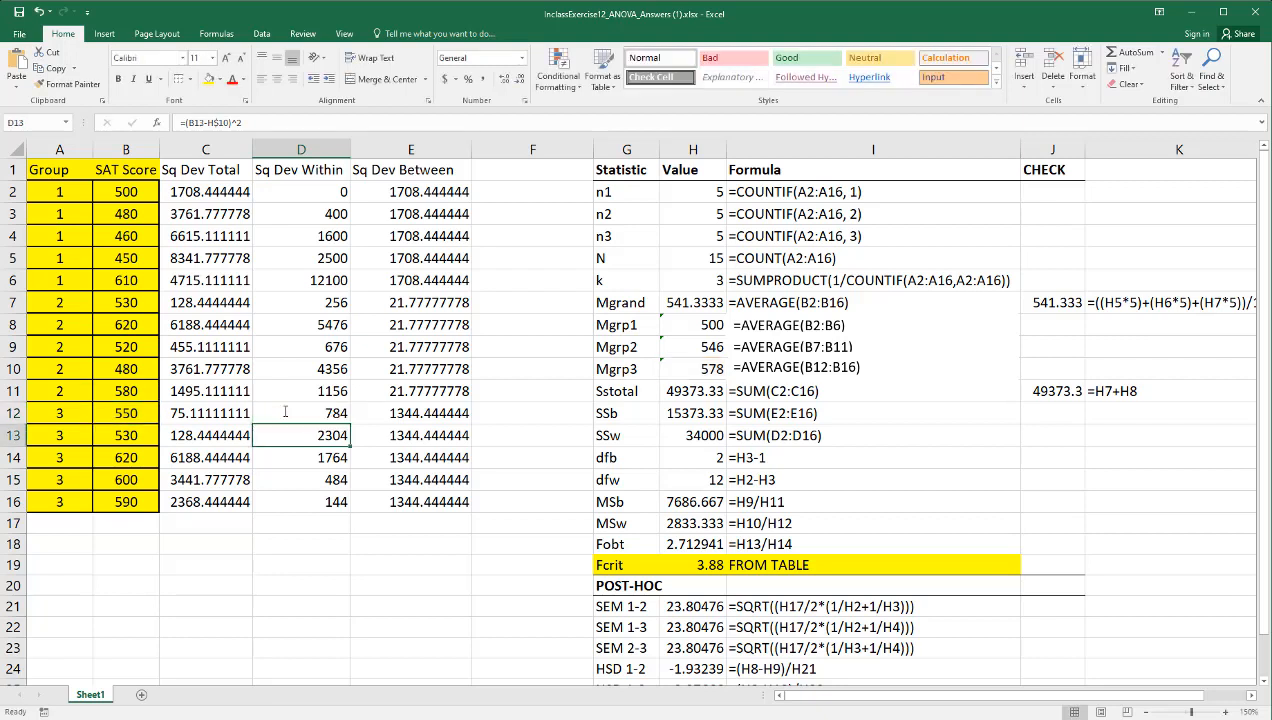
click(70, 410)
drag(70, 410, 73, 504)
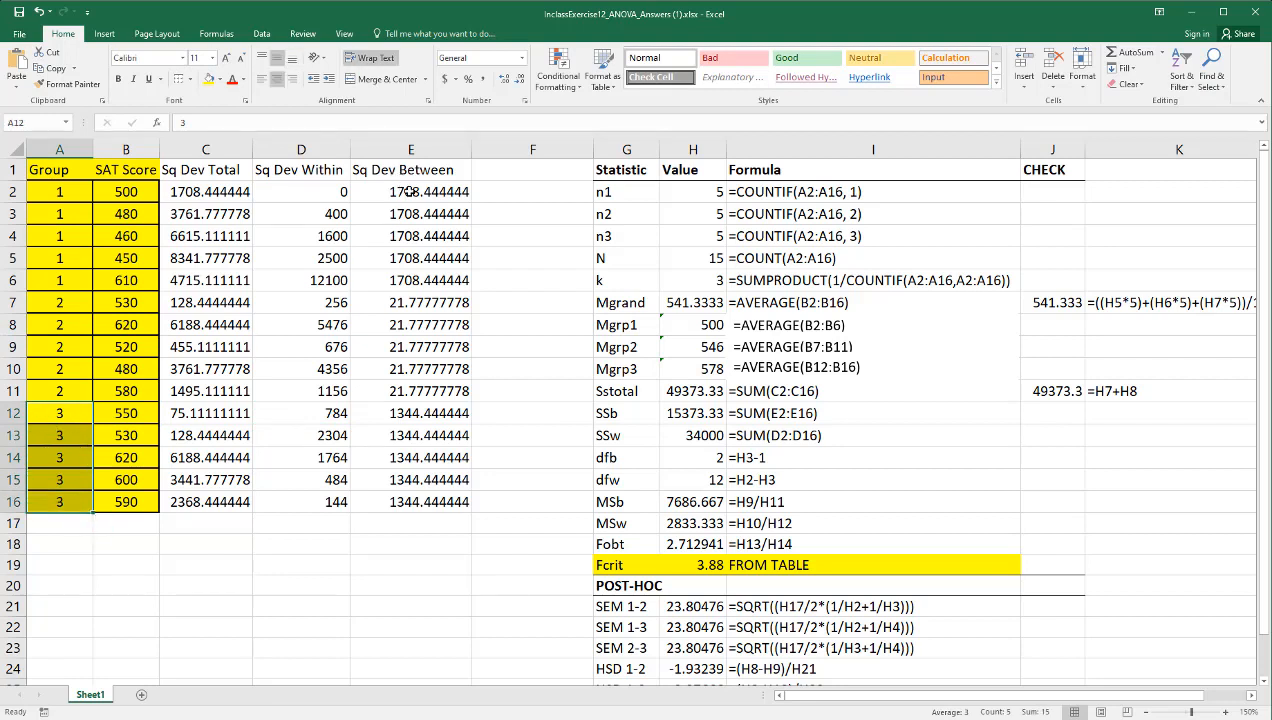
Step: Examine the Sq Dev Between formulas in E2, E7 and E12, comparing each group's mean with the grand mean
double_click(409, 191)
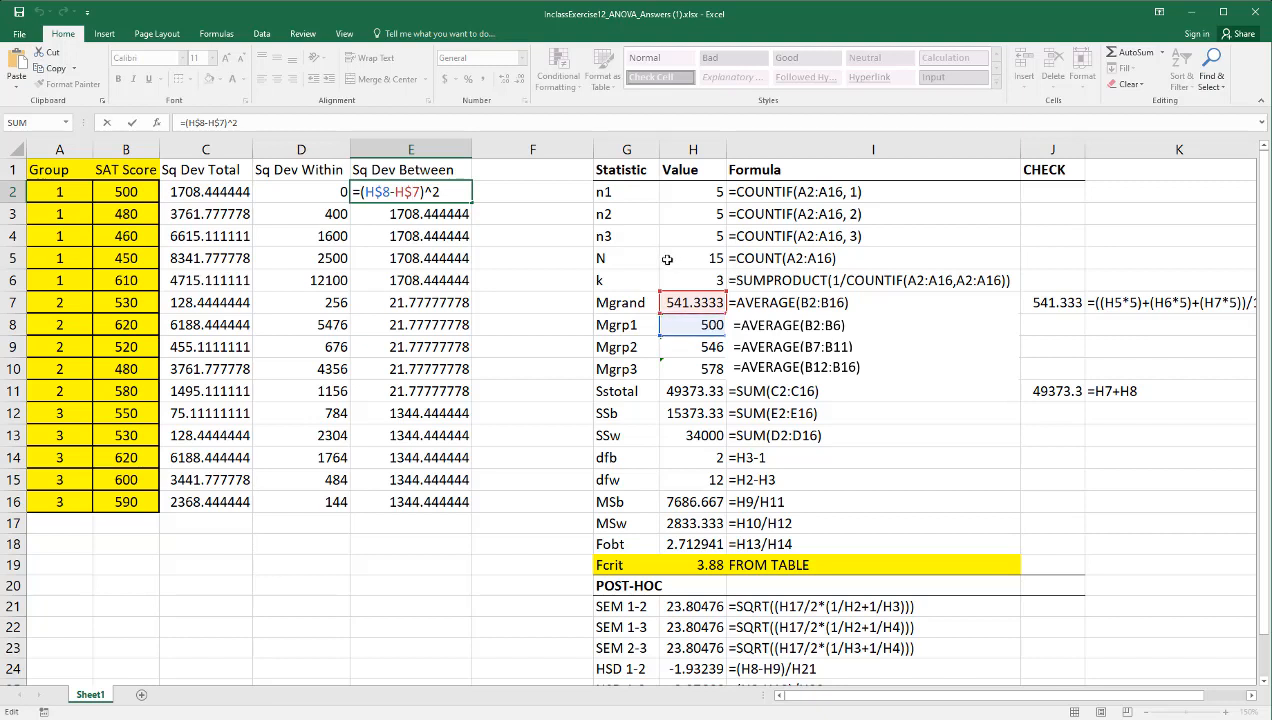
key(Return)
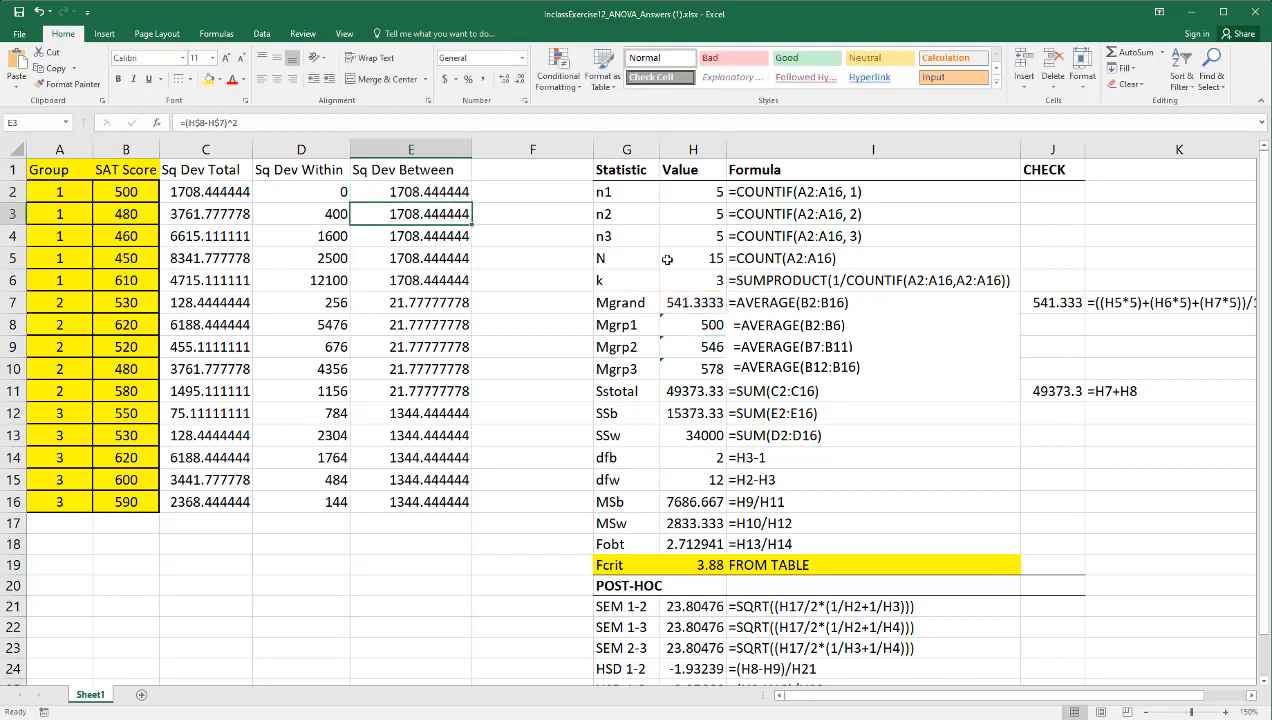
double_click(419, 302)
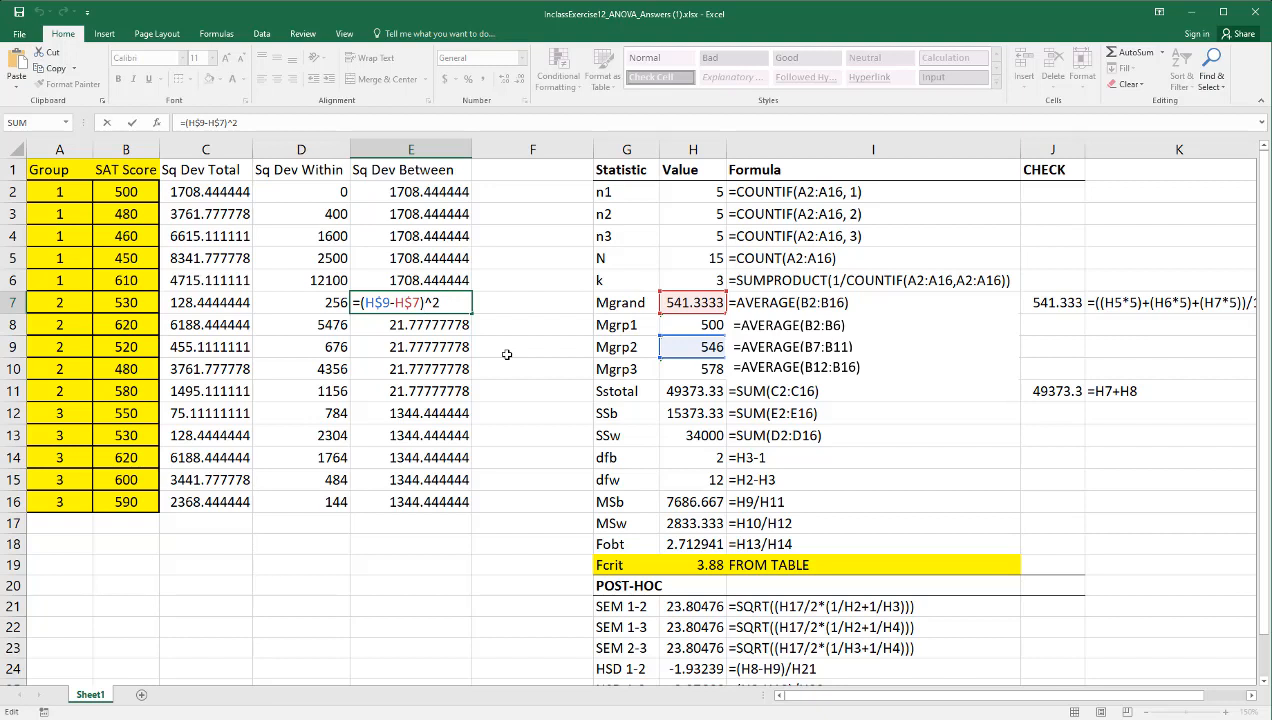
key(Return)
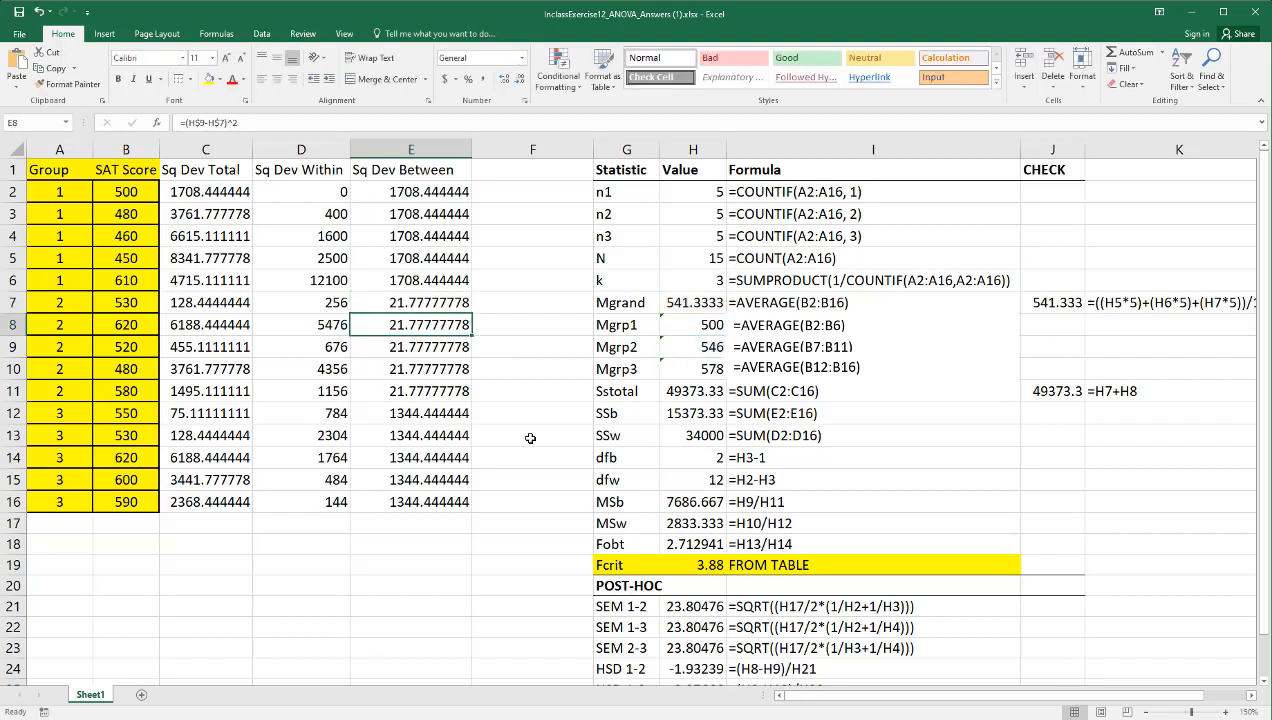
double_click(433, 418)
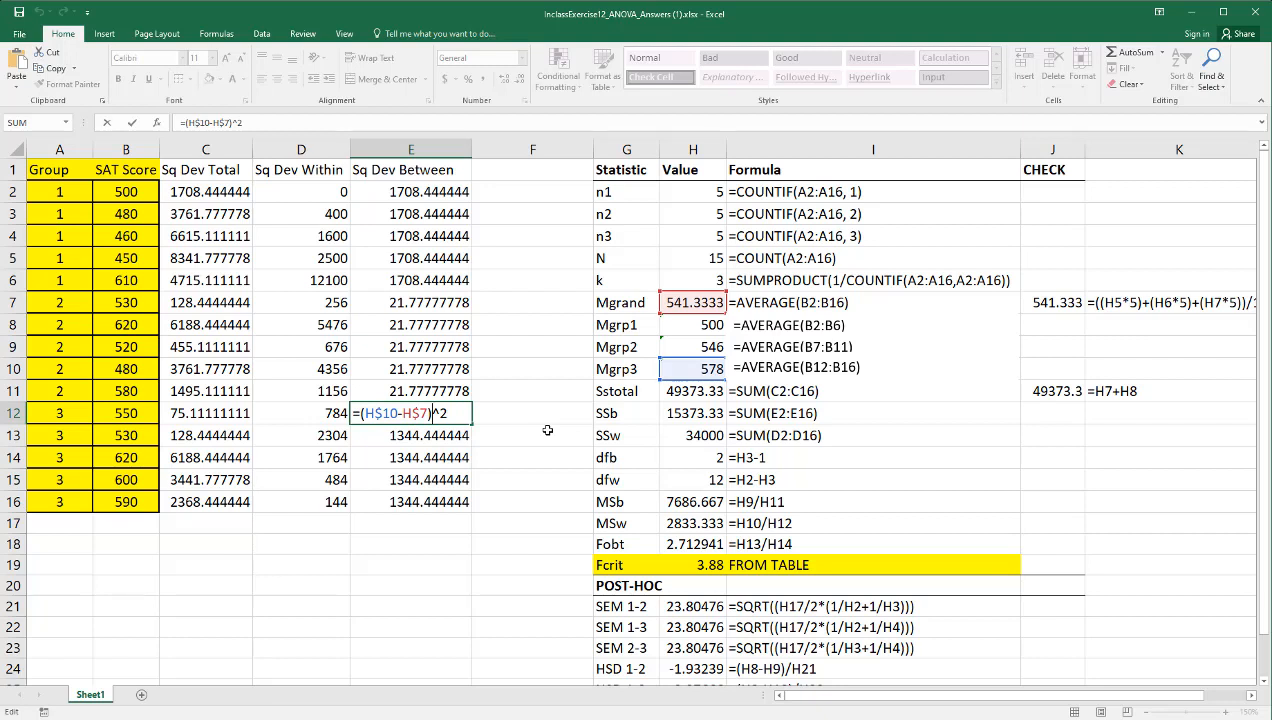
key(Return)
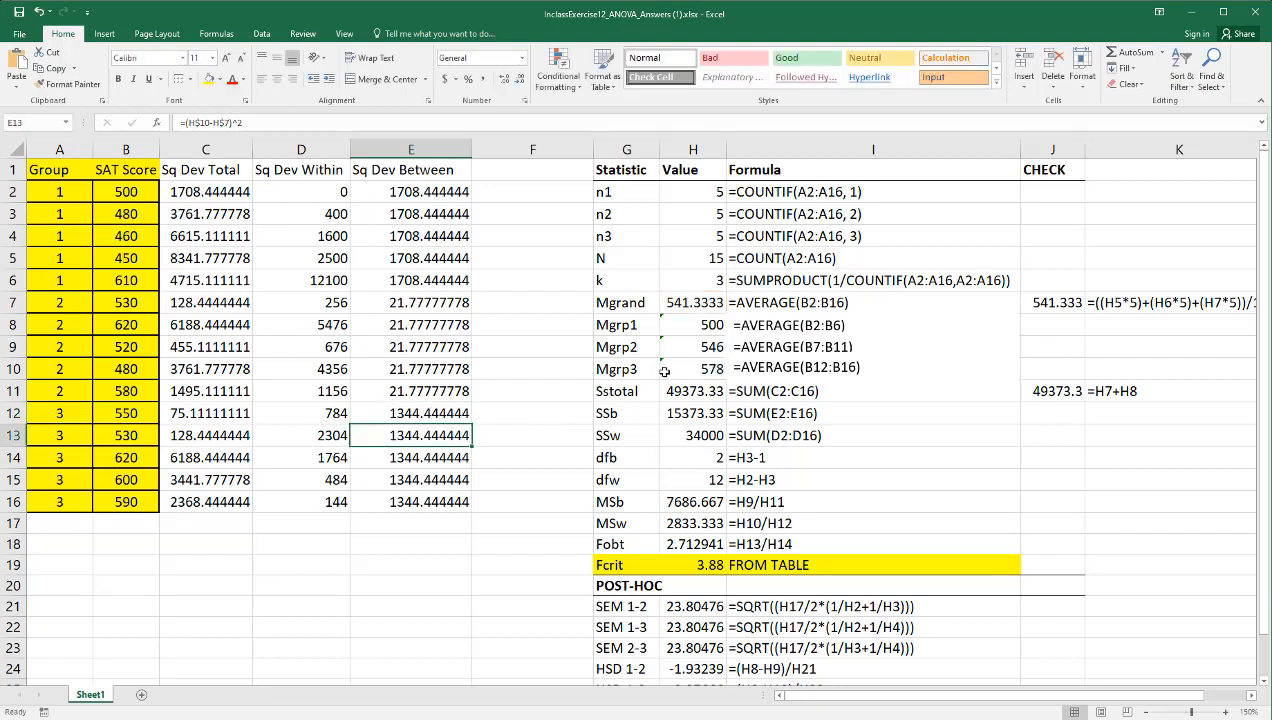
Step: Correct the capitalisation of the total sum of squares label in G11 to SStotal
drag(614, 397, 800, 440)
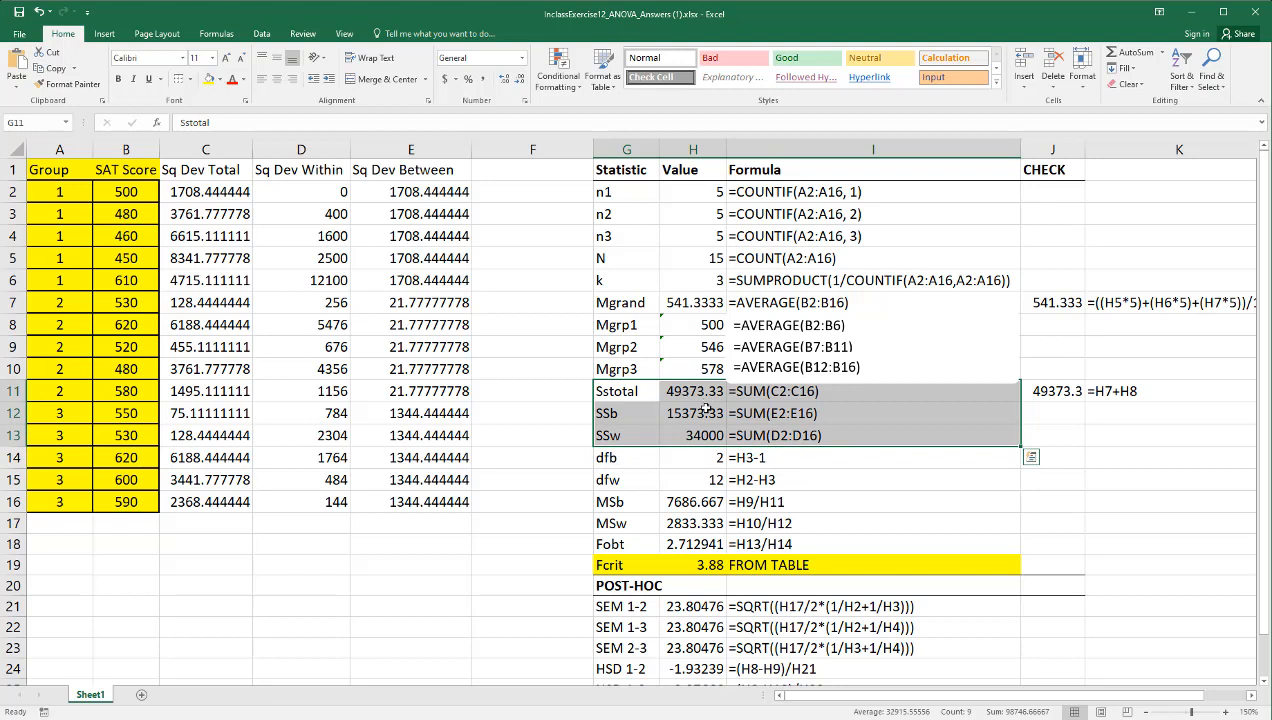
double_click(614, 392)
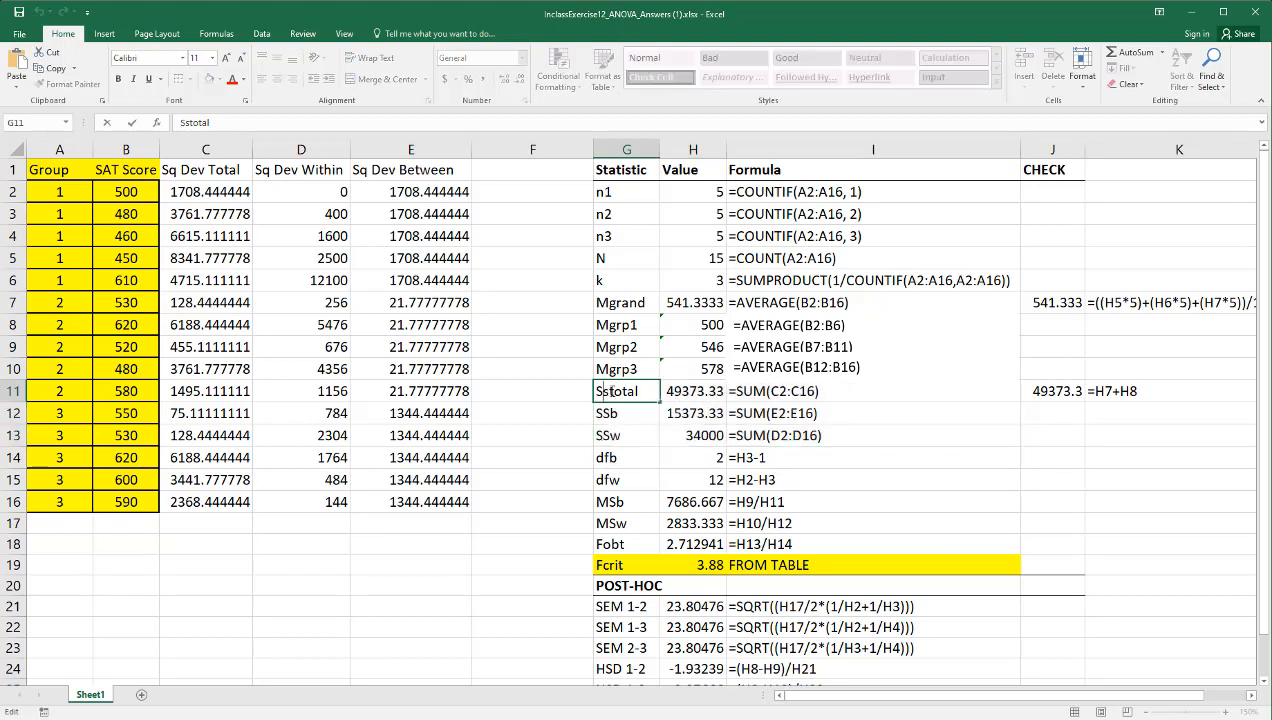
key(BackSpace)
text(S)
key(Return)
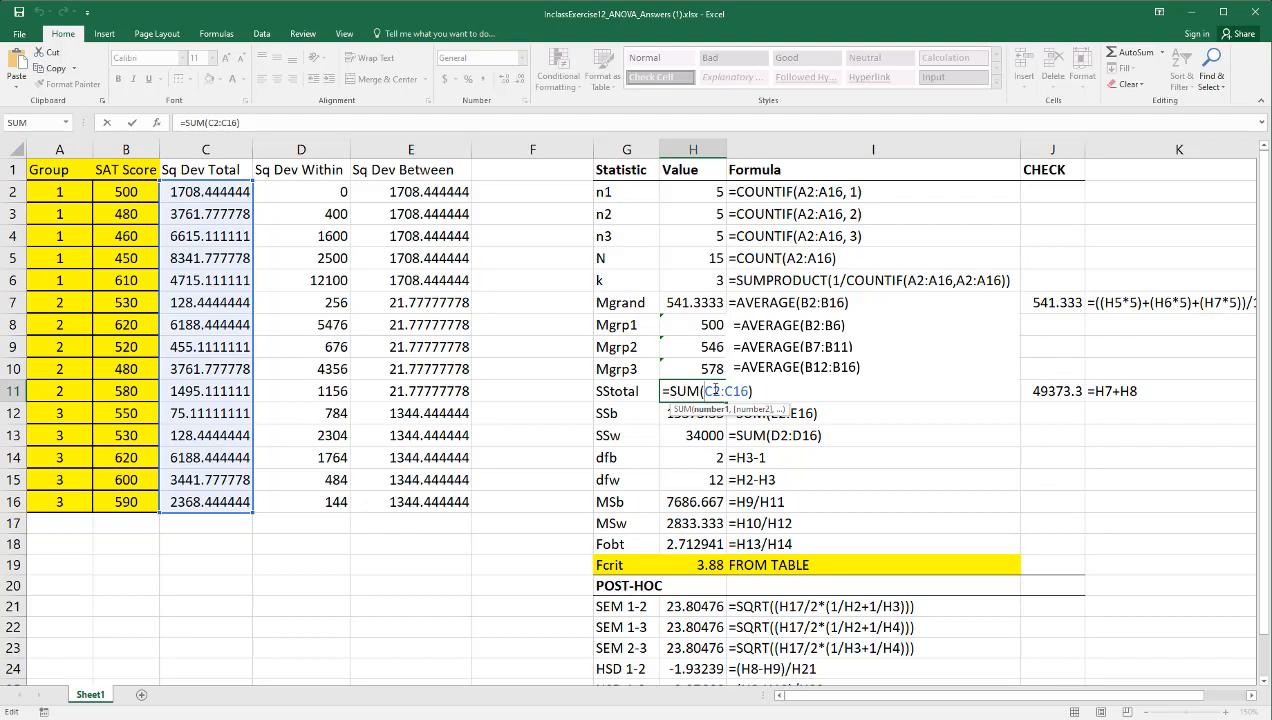
Step: Examine the SStotal, SSb and SSw formulas in H11 to H13 to see which squared deviation column each one sums
key(Return)
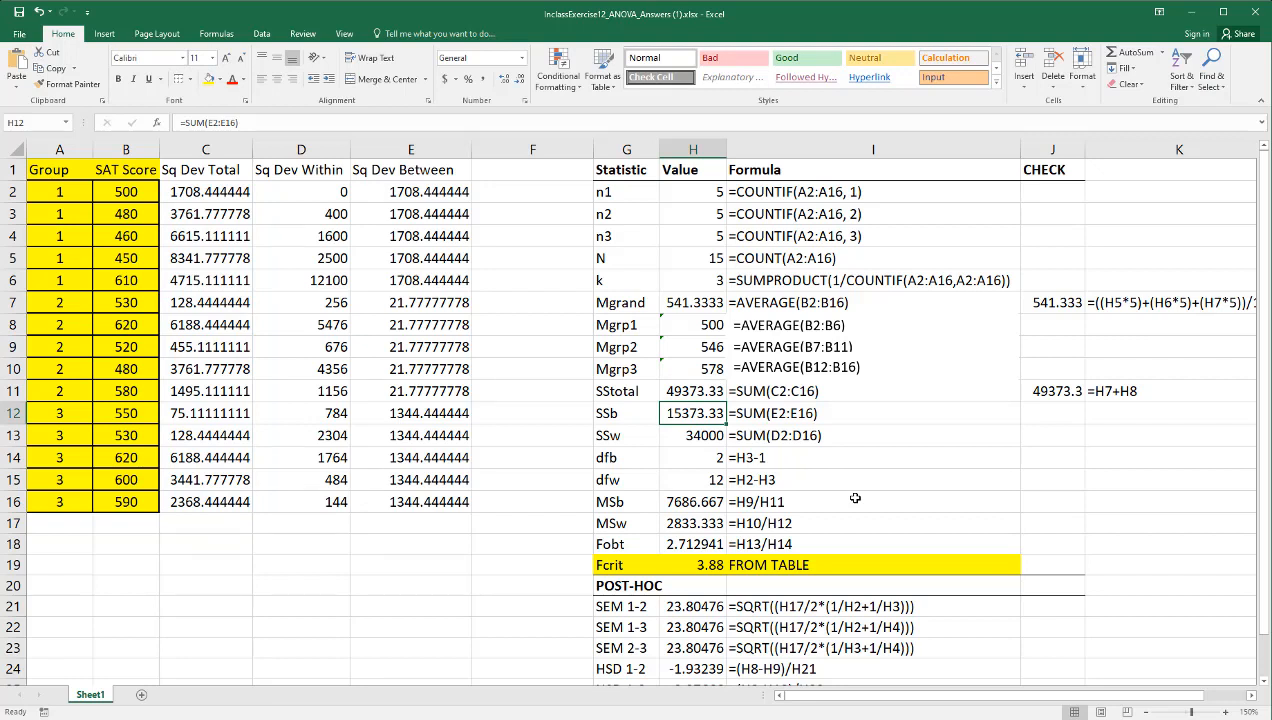
double_click(700, 413)
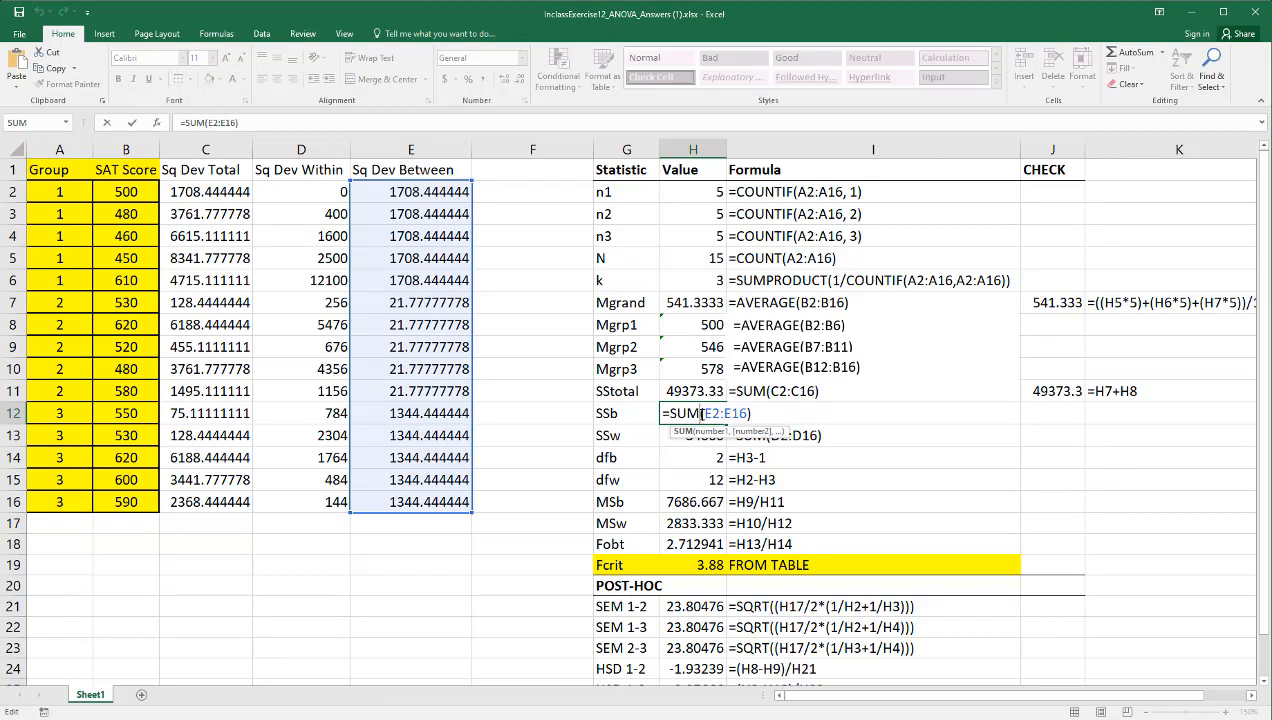
key(Return)
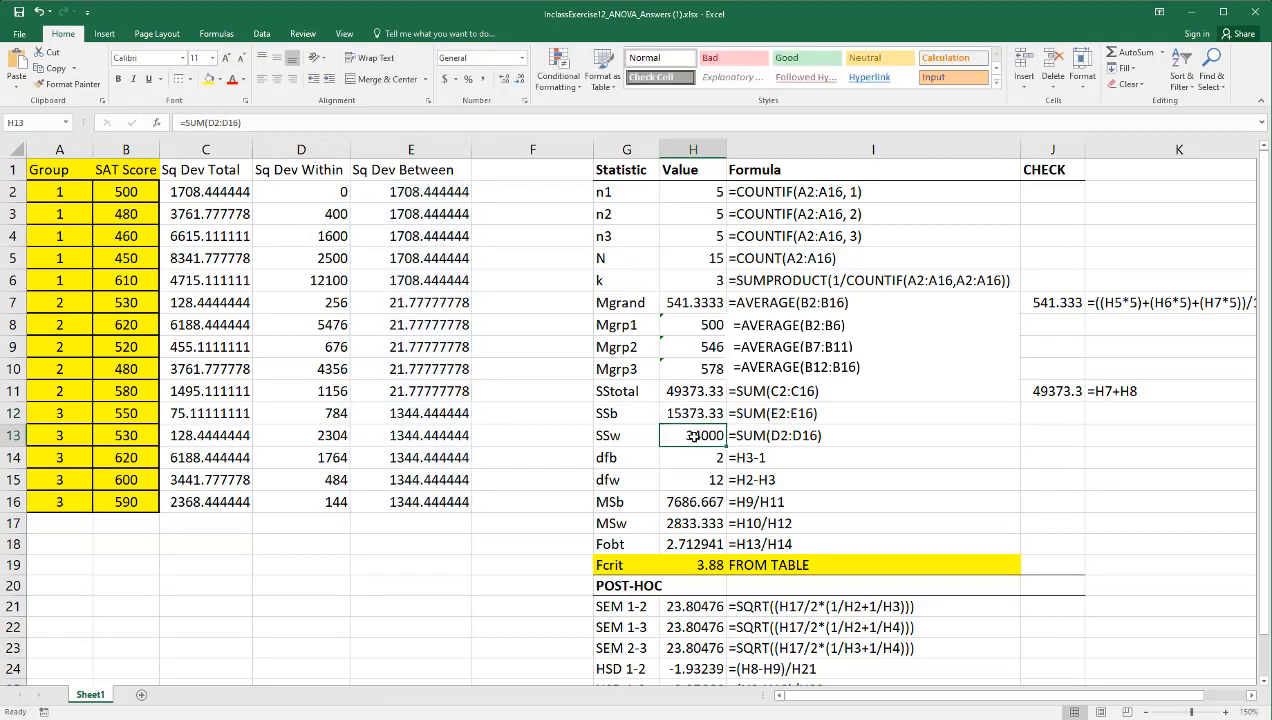
double_click(691, 434)
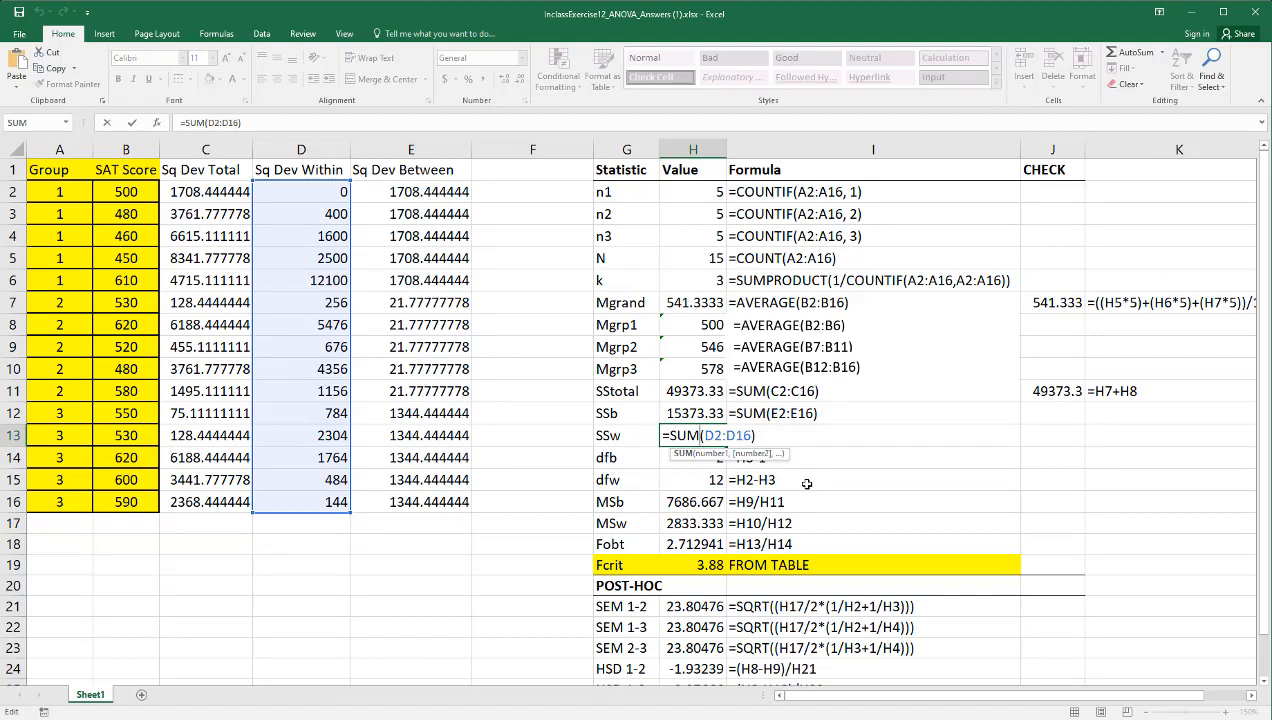
key(Return)
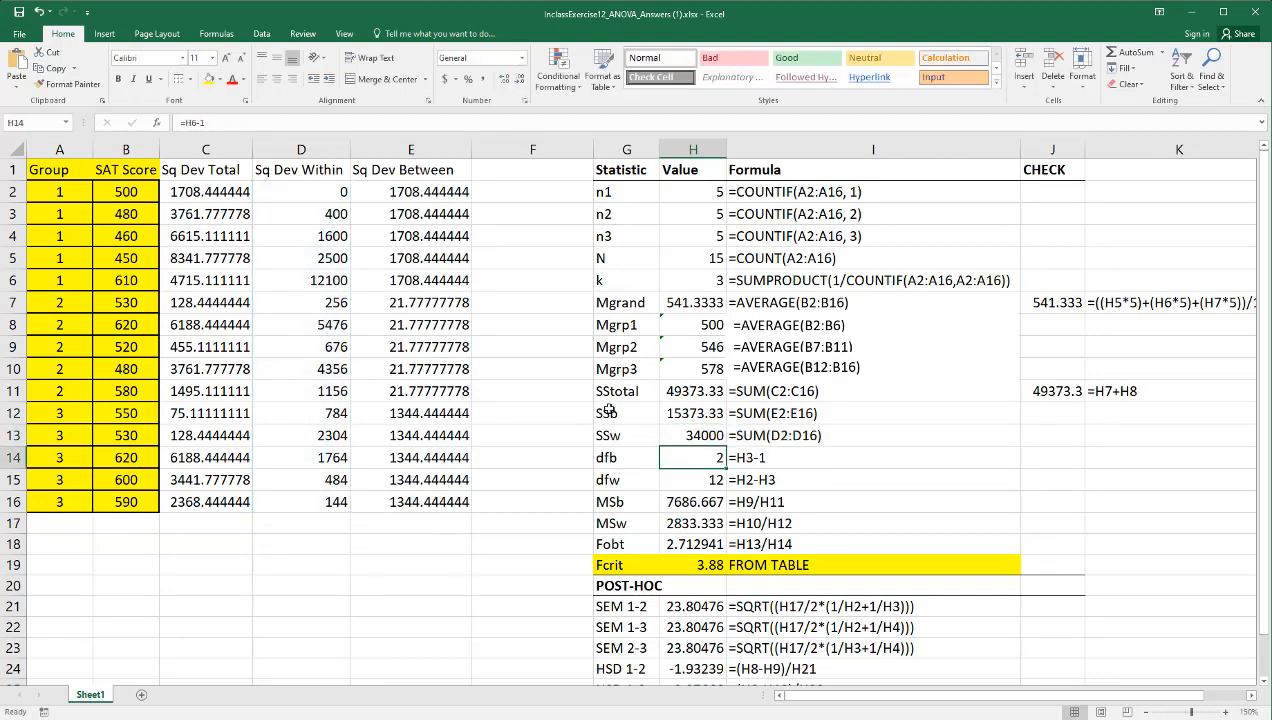
Step: Review the SSb and SSw values together and examine the check formula in J11 that adds them
drag(600, 408, 683, 435)
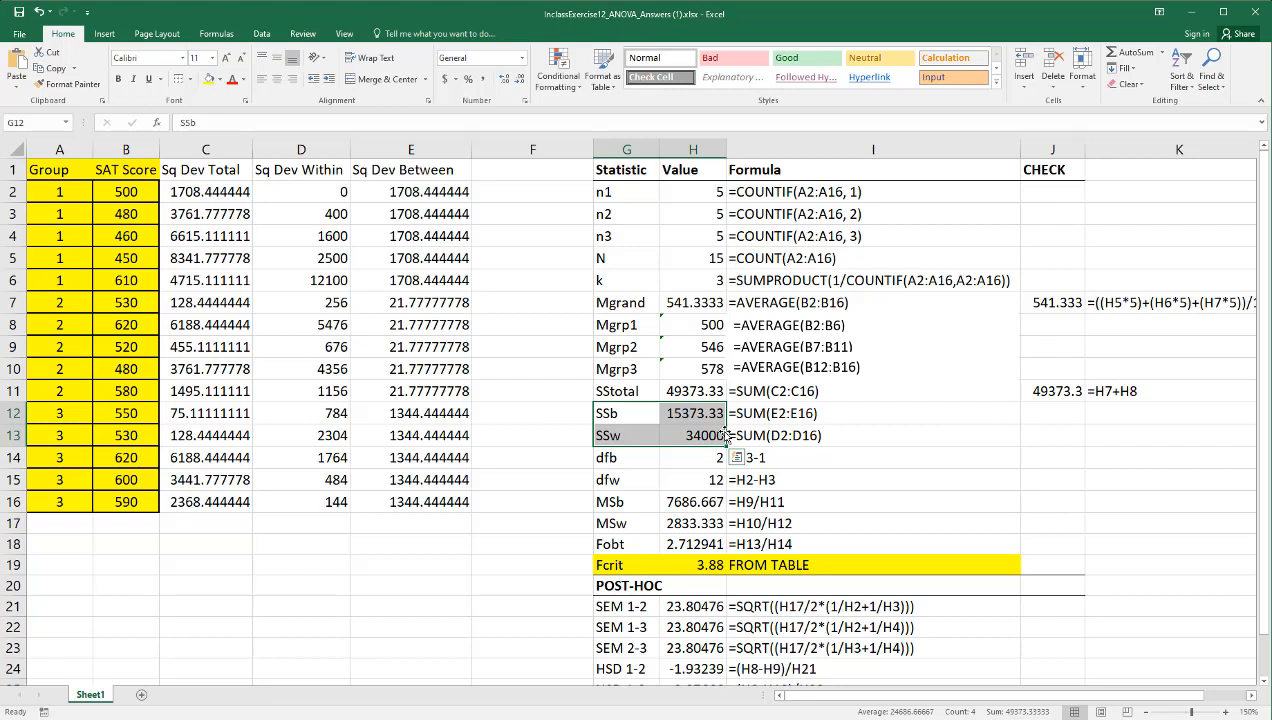
key(Return)
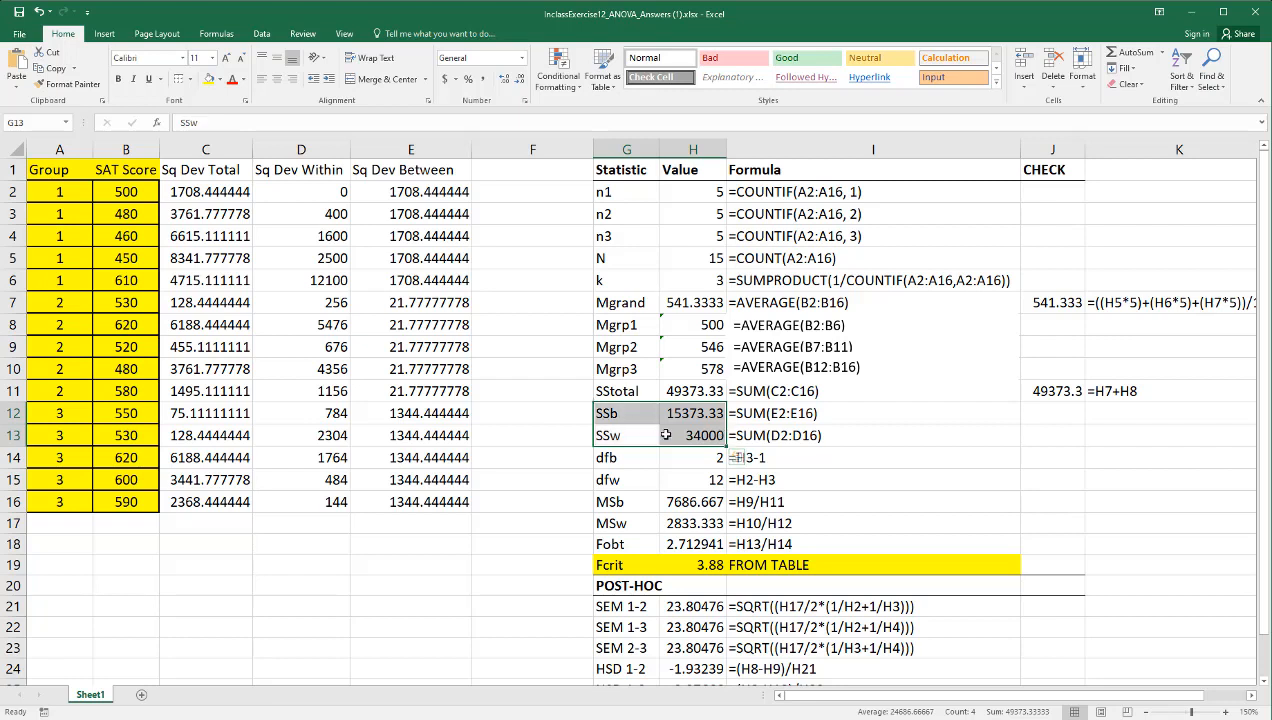
click(666, 474)
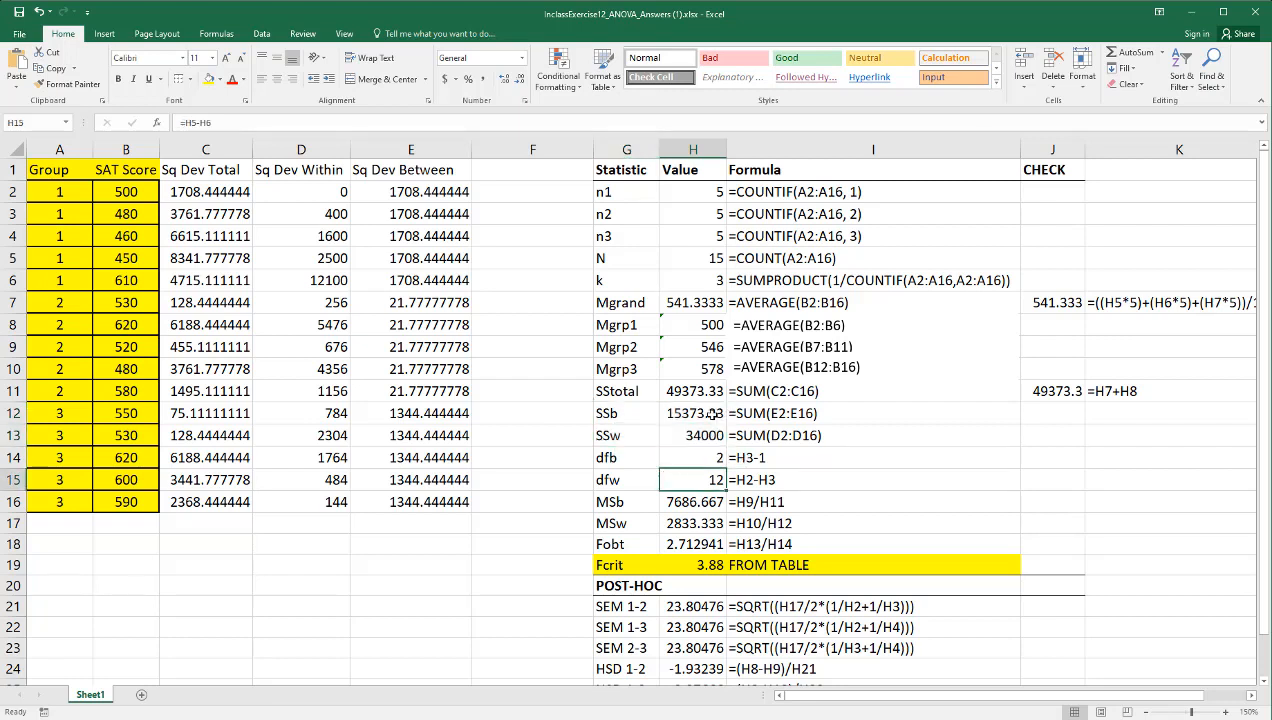
drag(621, 408, 705, 438)
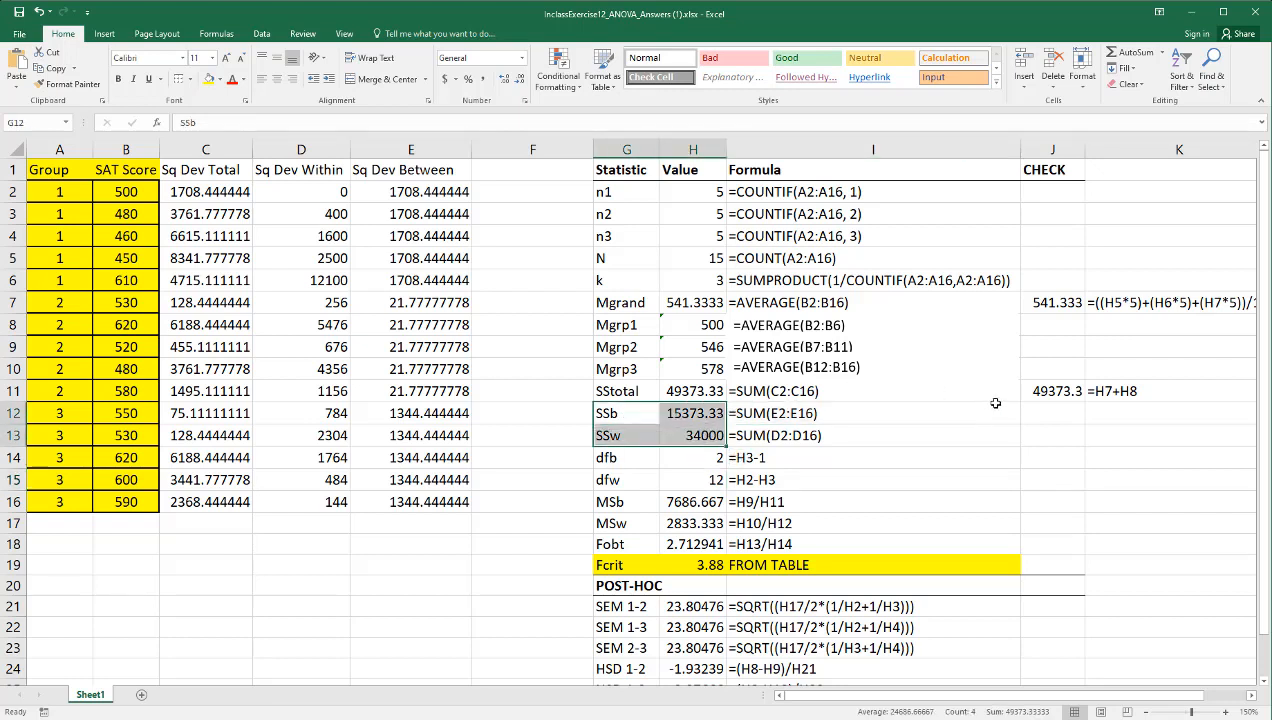
click(1062, 393)
double_click(1068, 393)
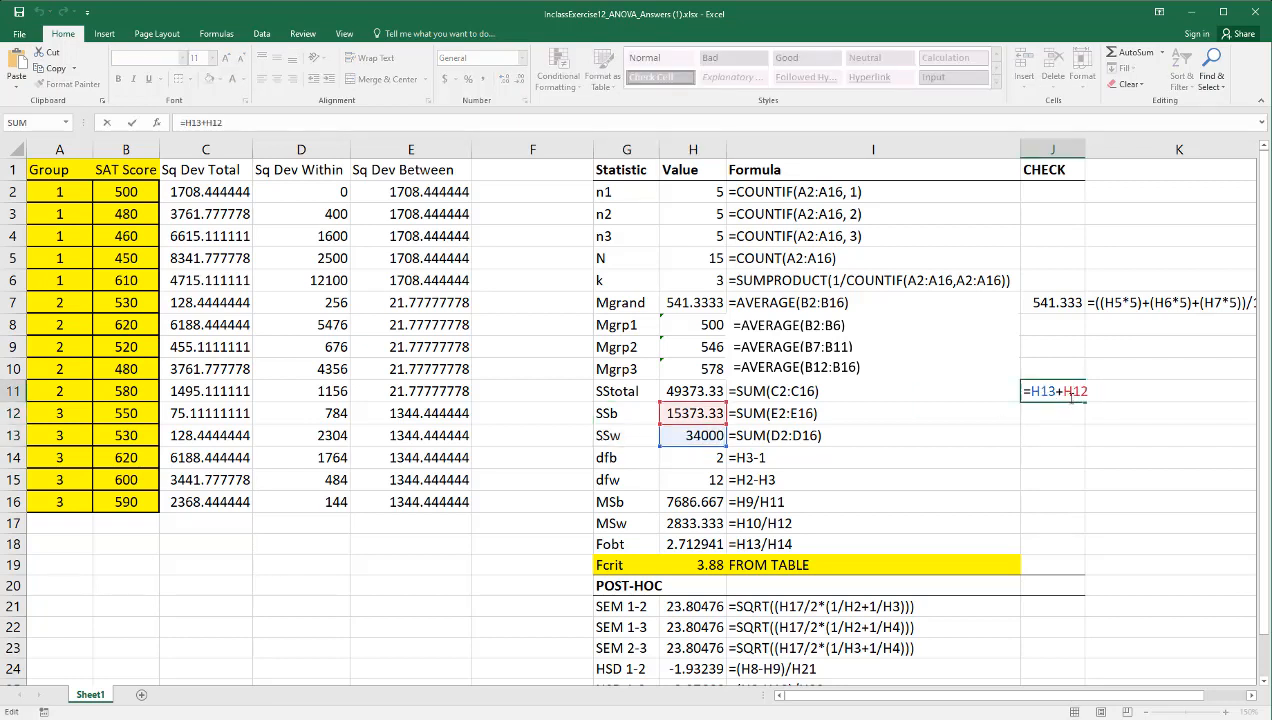
key(Return)
Step: Correct the check formula text in K11 to =H12+H13
double_click(1156, 387)
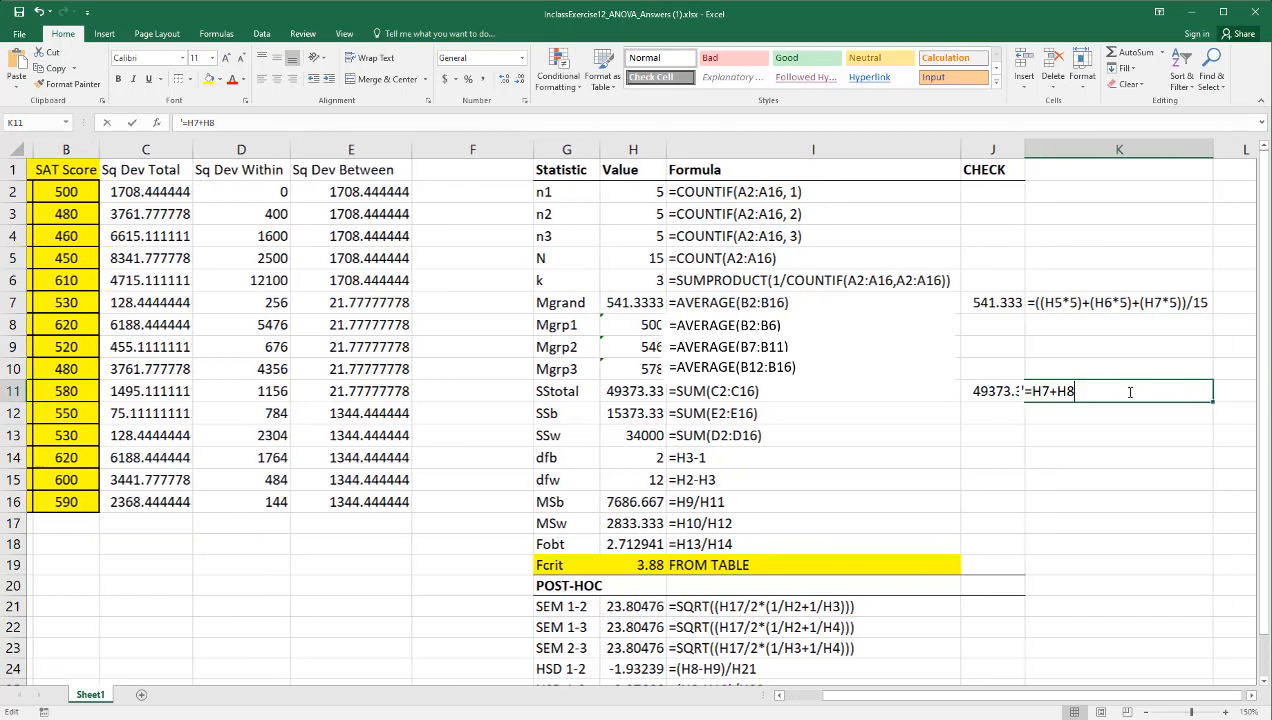
click(1046, 393)
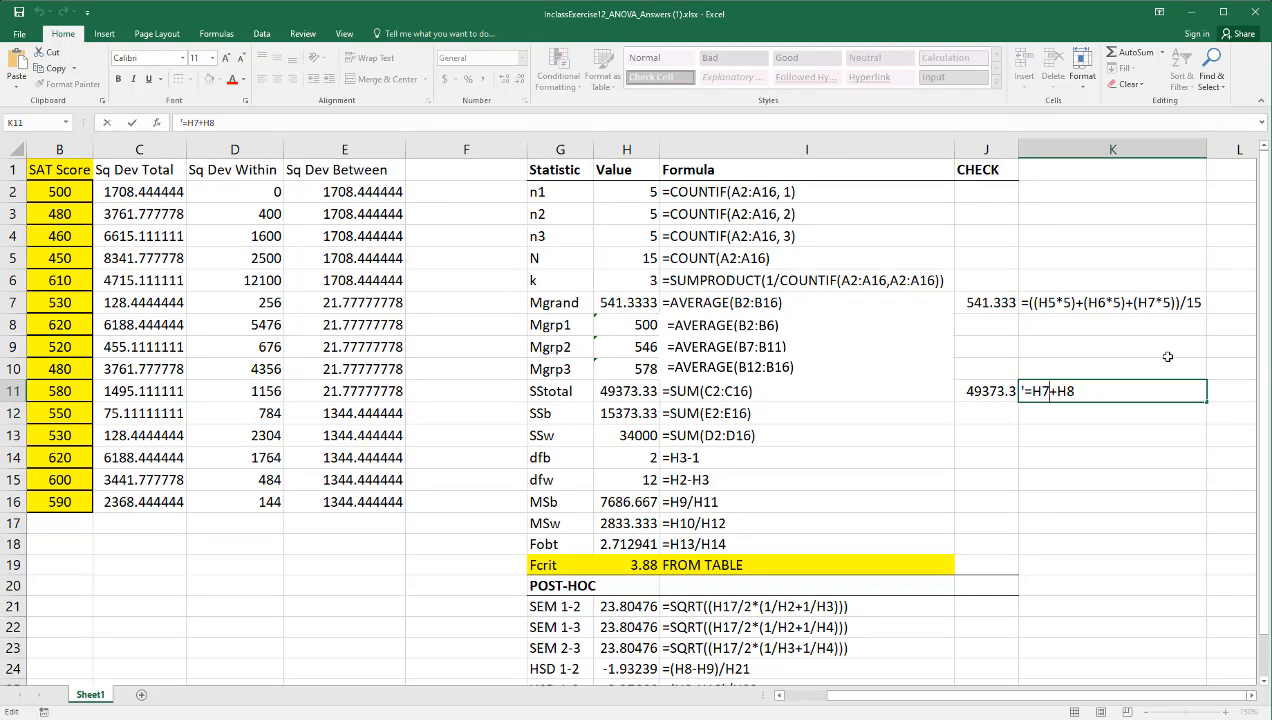
key(Delete)
text(12)
key(BackSpace)
text(13)
key(Return)
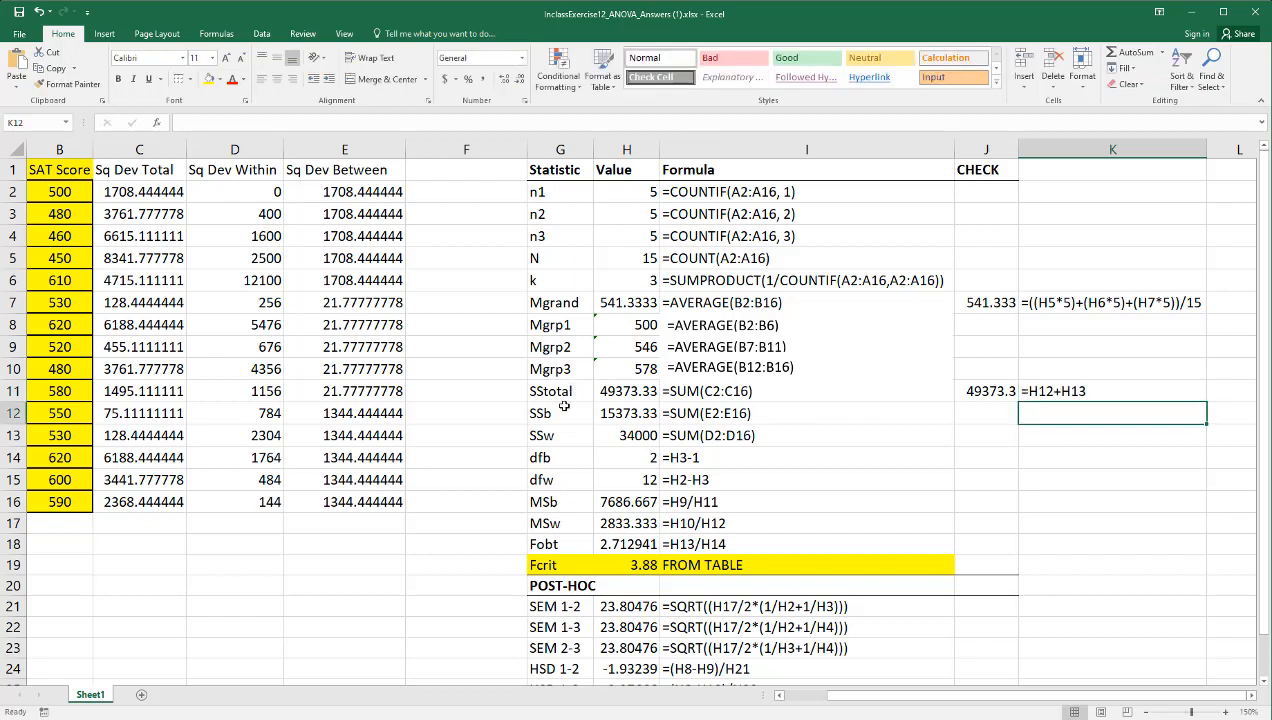
Step: Compare SSb and SSw with the Sq Dev Total column, and examine the dfw formula in H15
drag(550, 408, 631, 434)
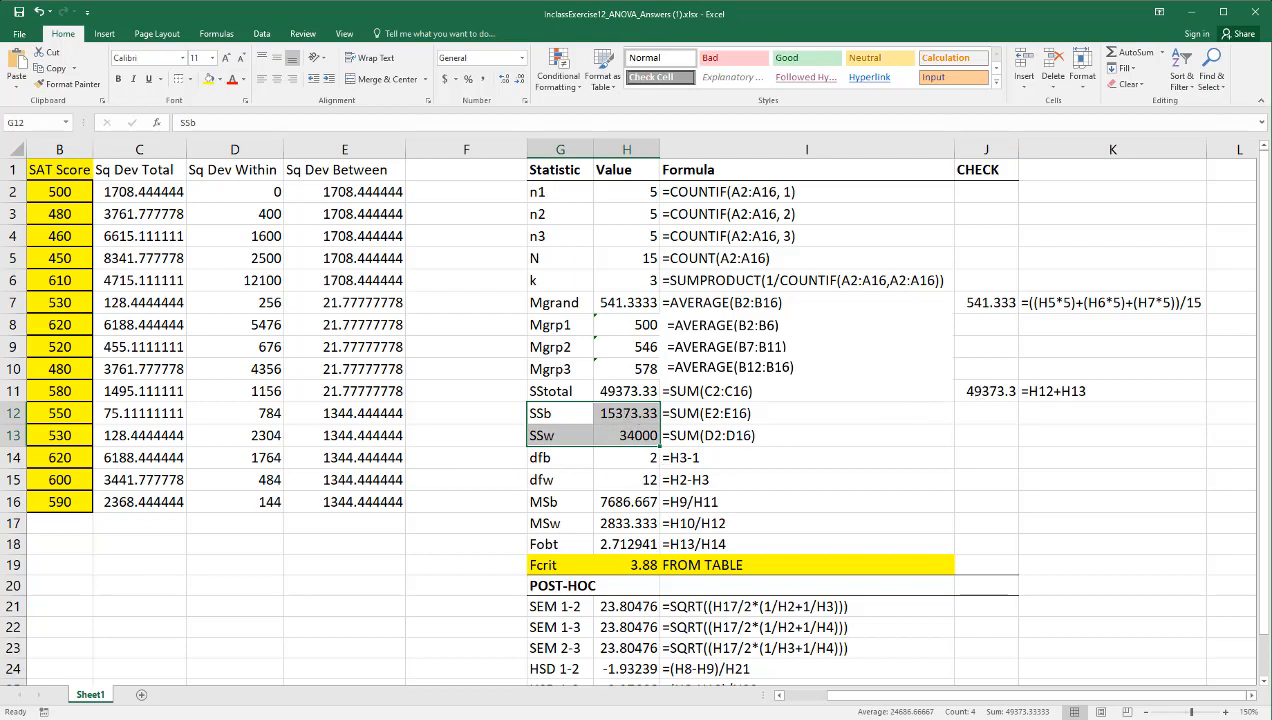
click(118, 143)
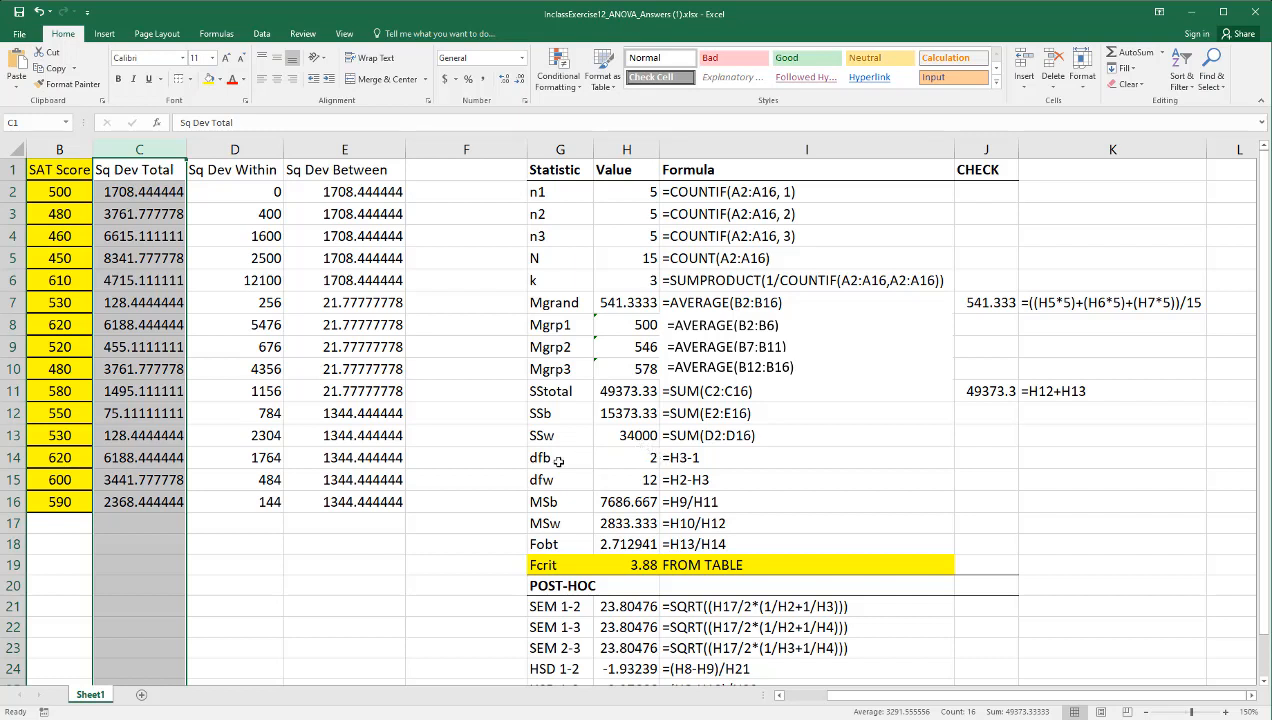
click(559, 460)
drag(559, 460, 693, 480)
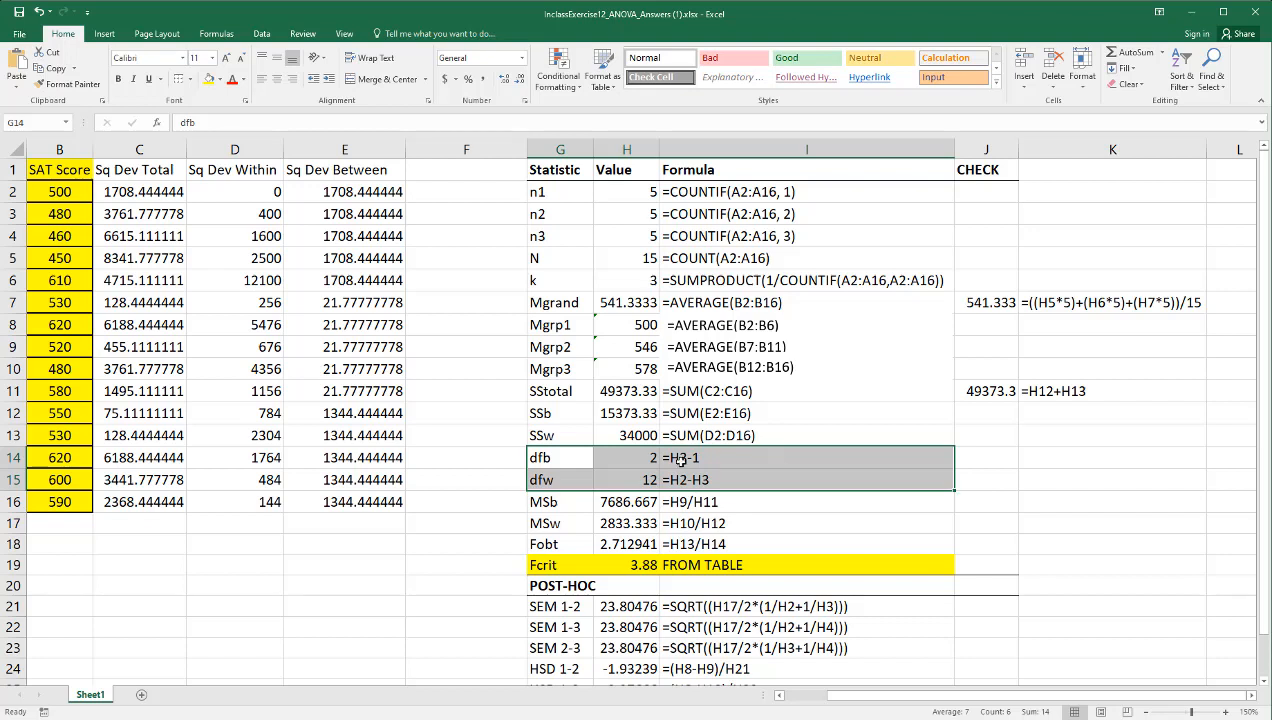
double_click(645, 481)
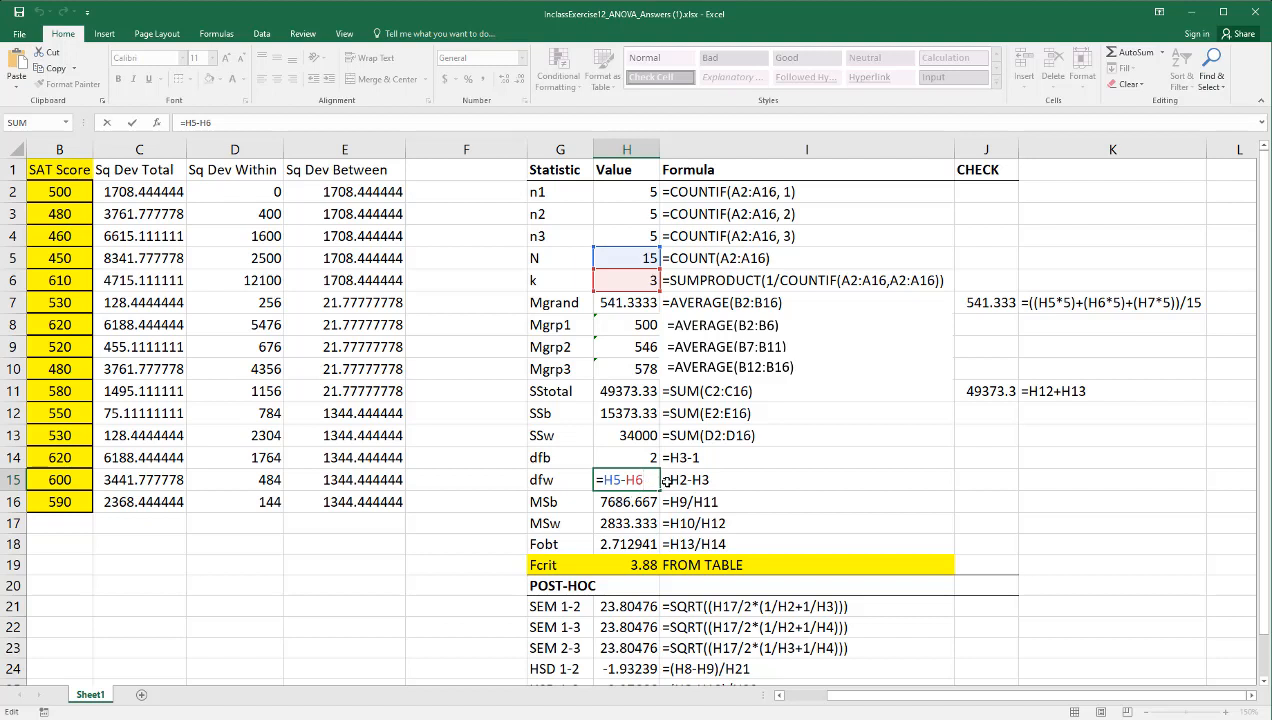
key(Return)
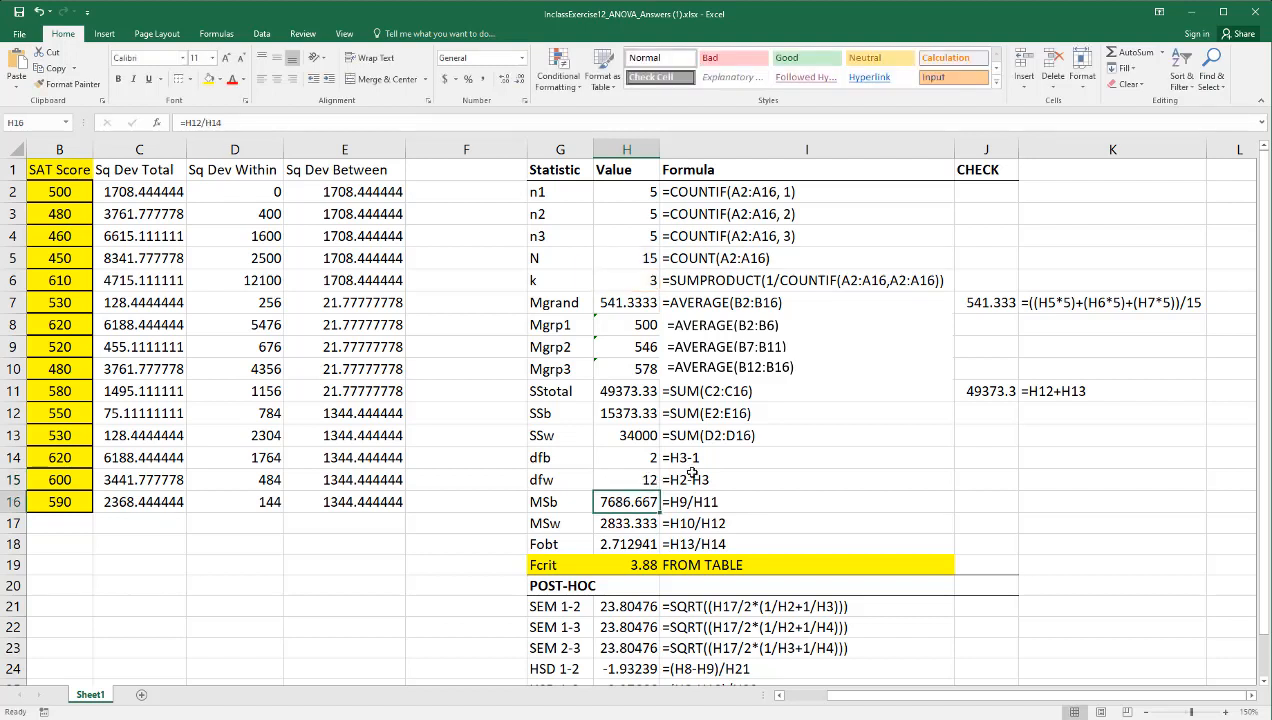
Step: Correct the dfw formula text in I15 to =H5-H6
click(688, 481)
double_click(688, 481)
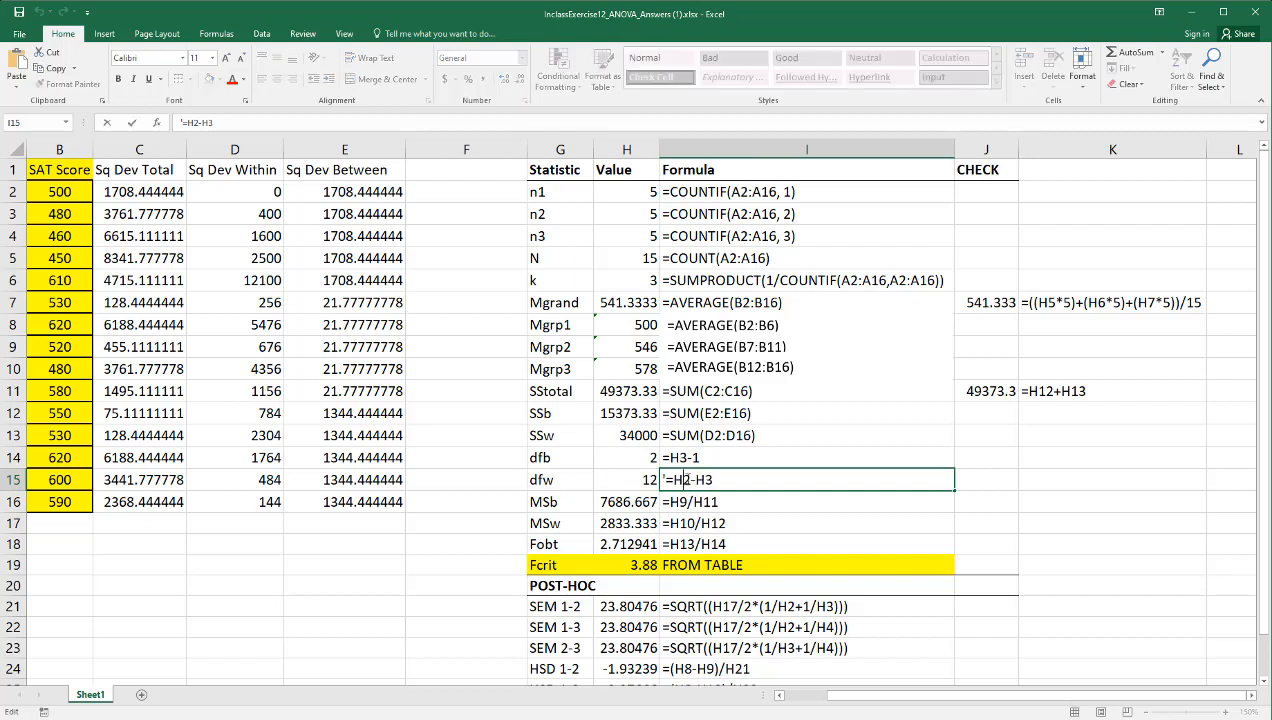
key(BackSpace)
text(5)
key(Right)
key(Right)
key(Right)
key(BackSpace)
text(6)
key(Return)
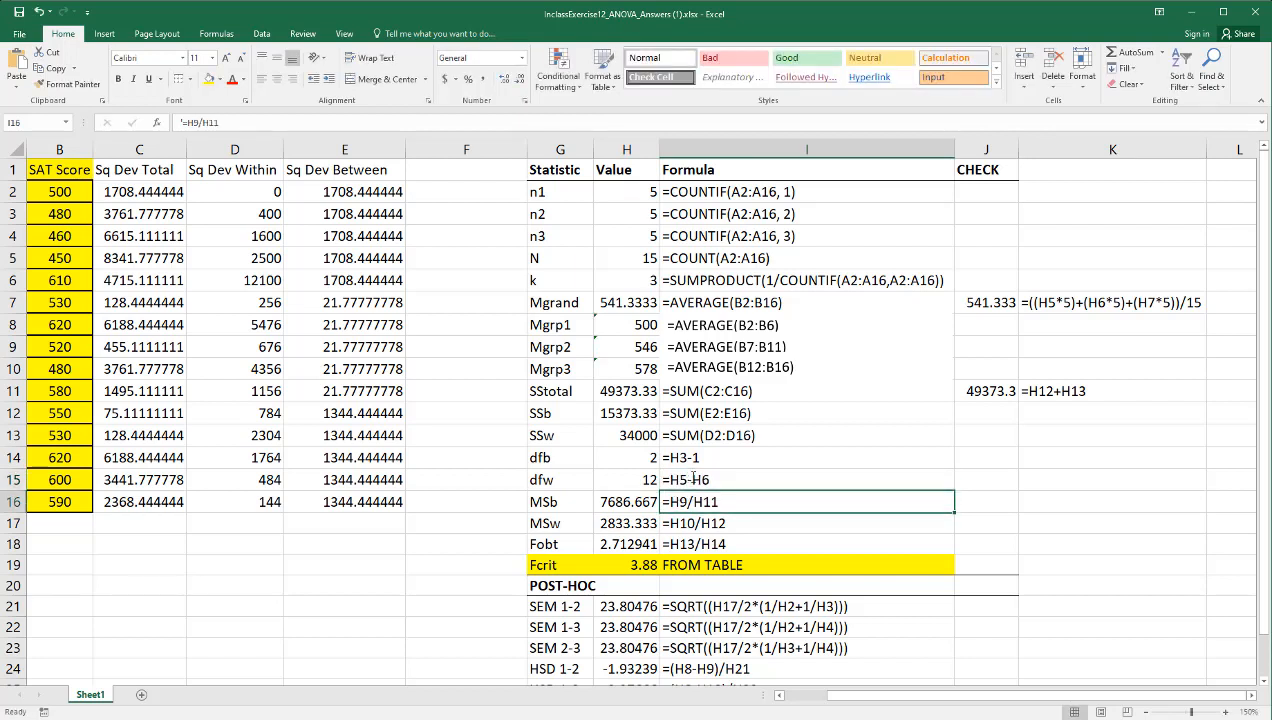
Step: Examine the dfw, MSb and MSw formulas in H15 to H17 to see which cells they reference
click(602, 484)
double_click(602, 484)
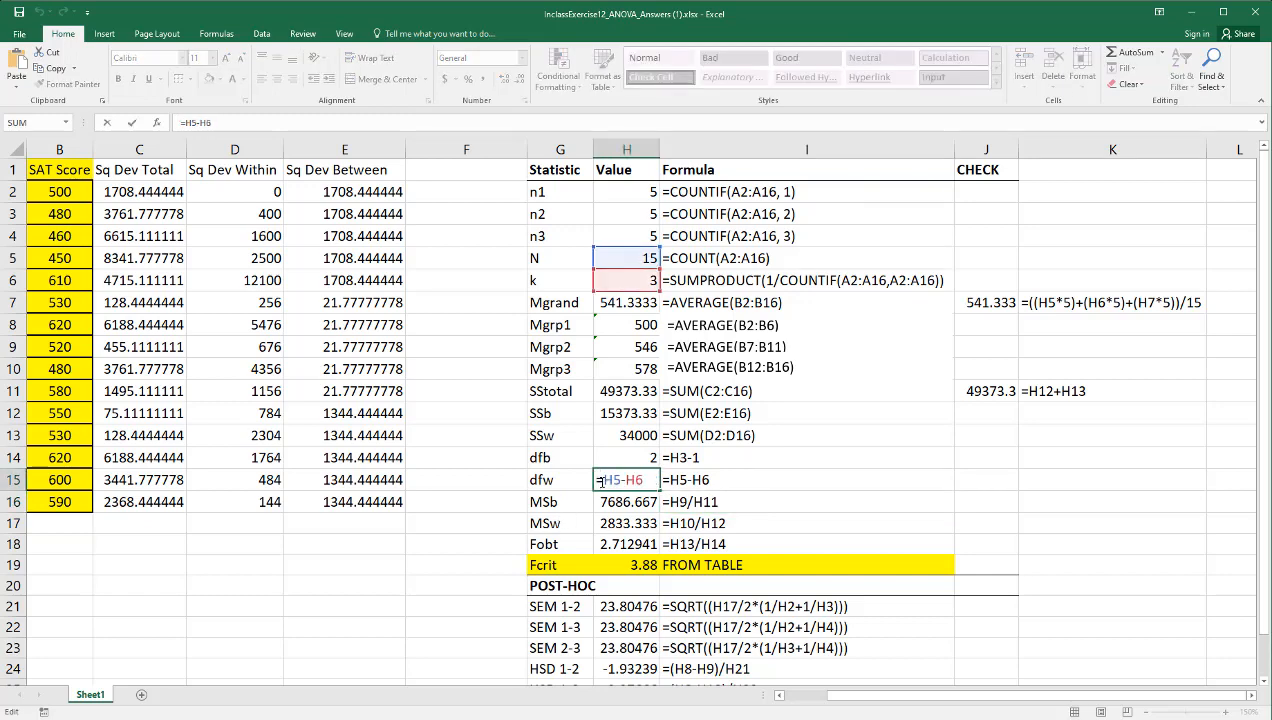
key(Return)
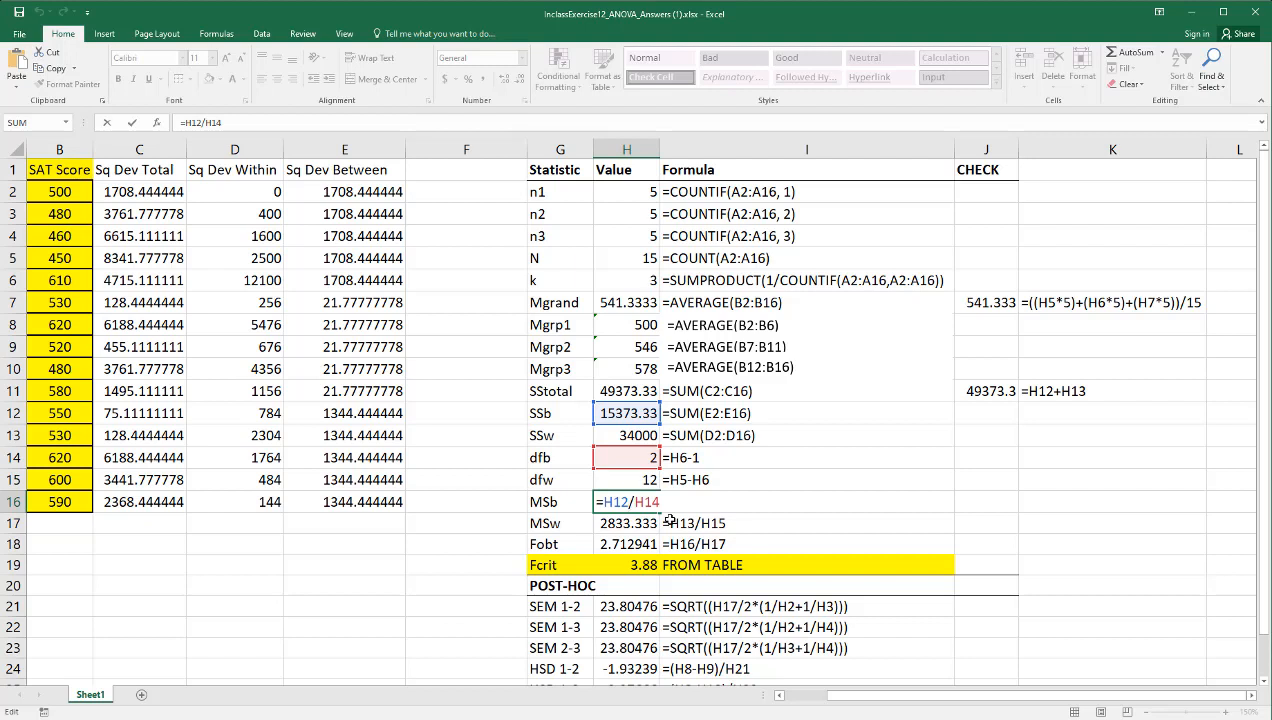
key(Return)
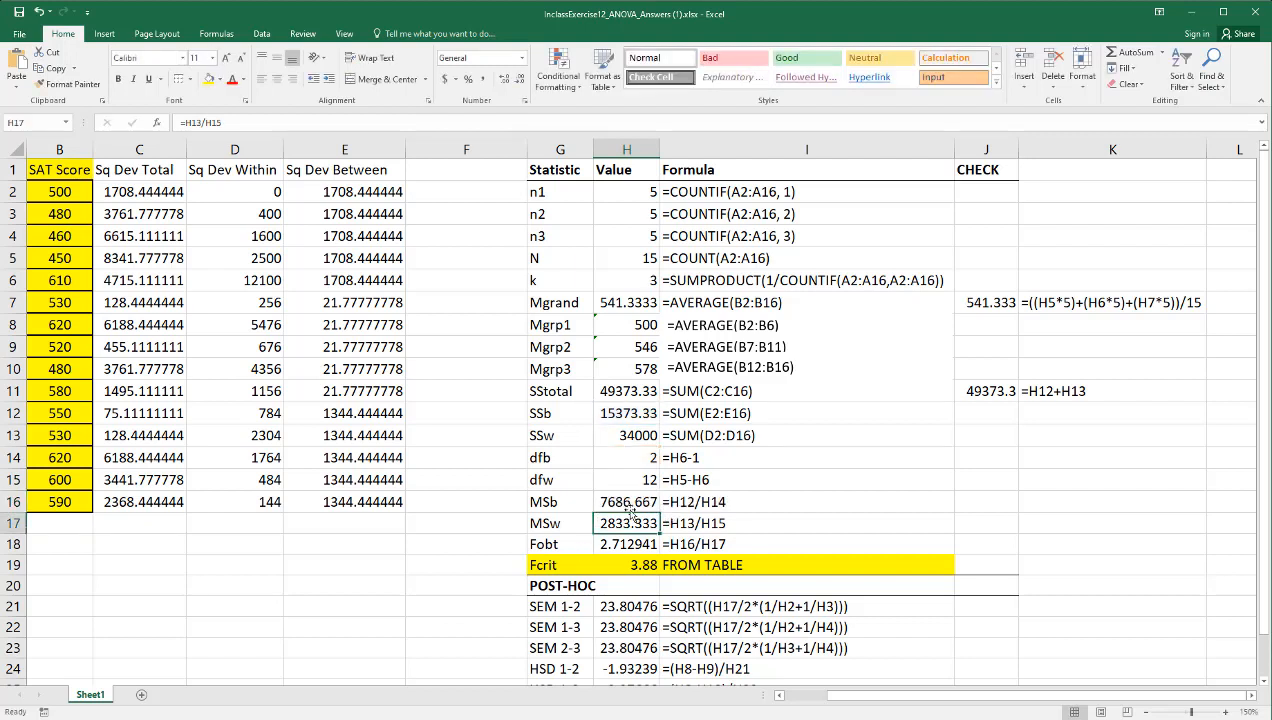
double_click(624, 521)
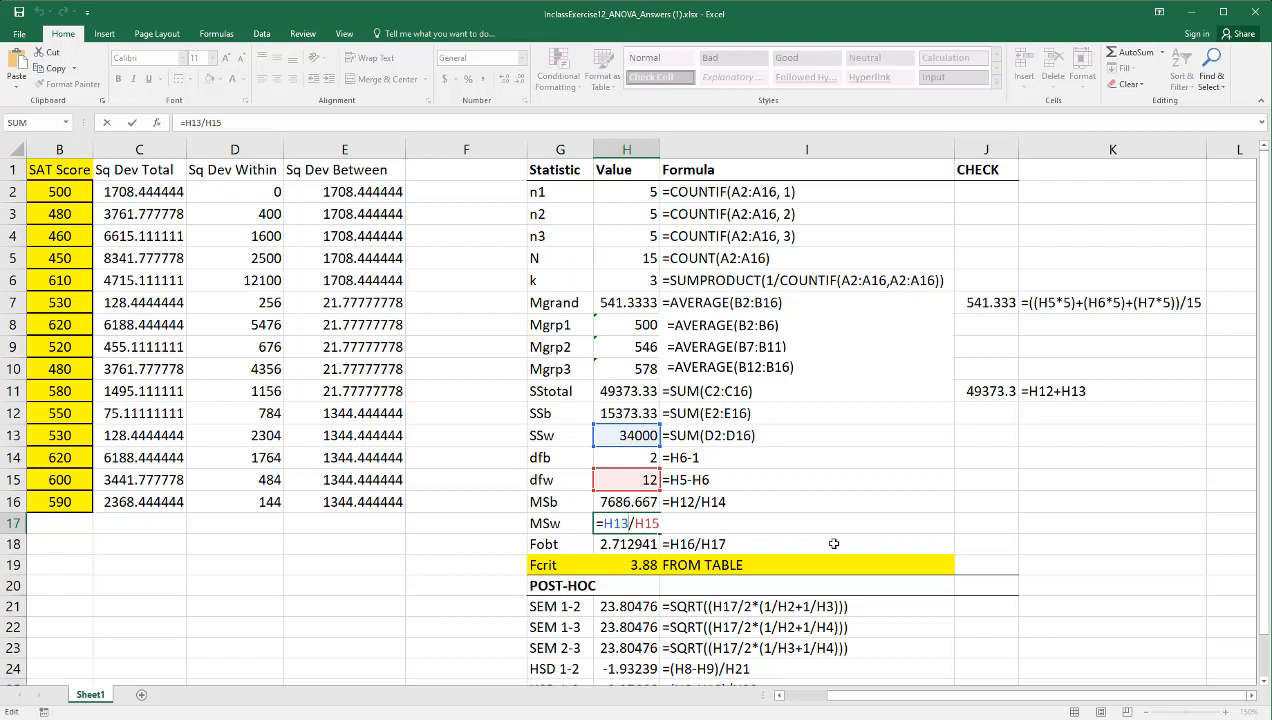
key(Return)
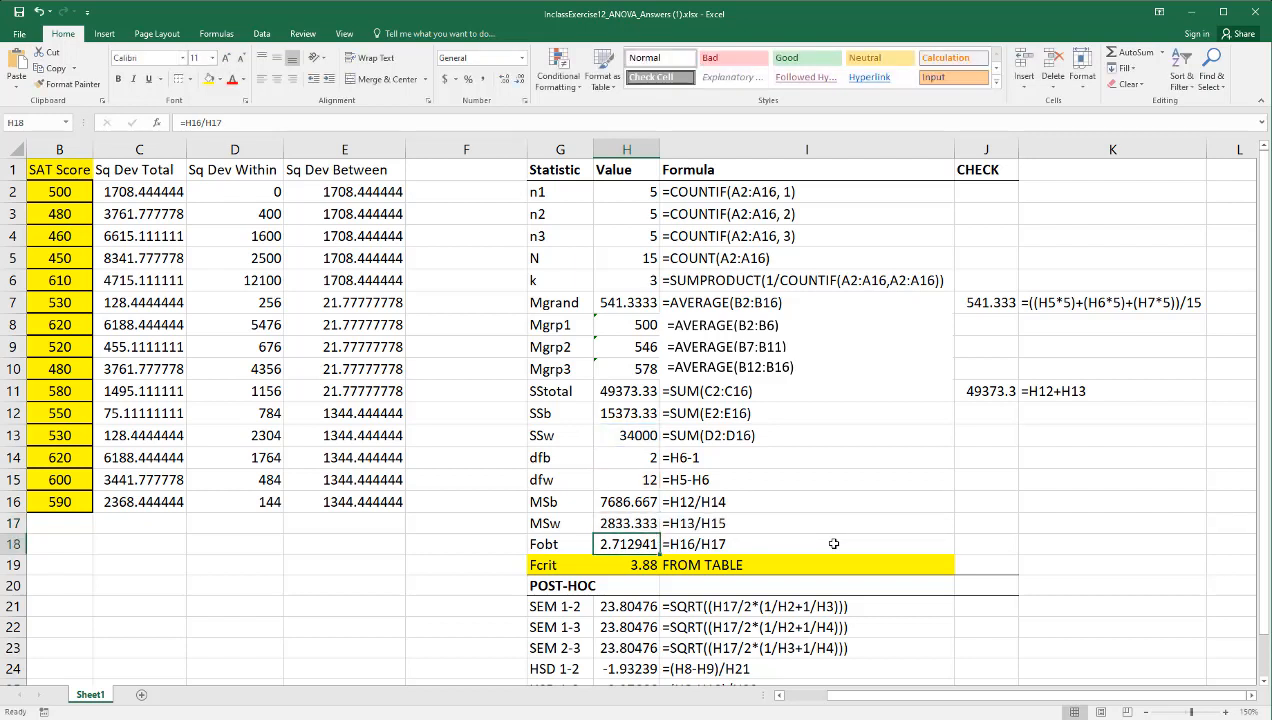
Step: Examine the Fobt formula in H18, and review the Fobt result and the POST-HOC section heading
double_click(645, 544)
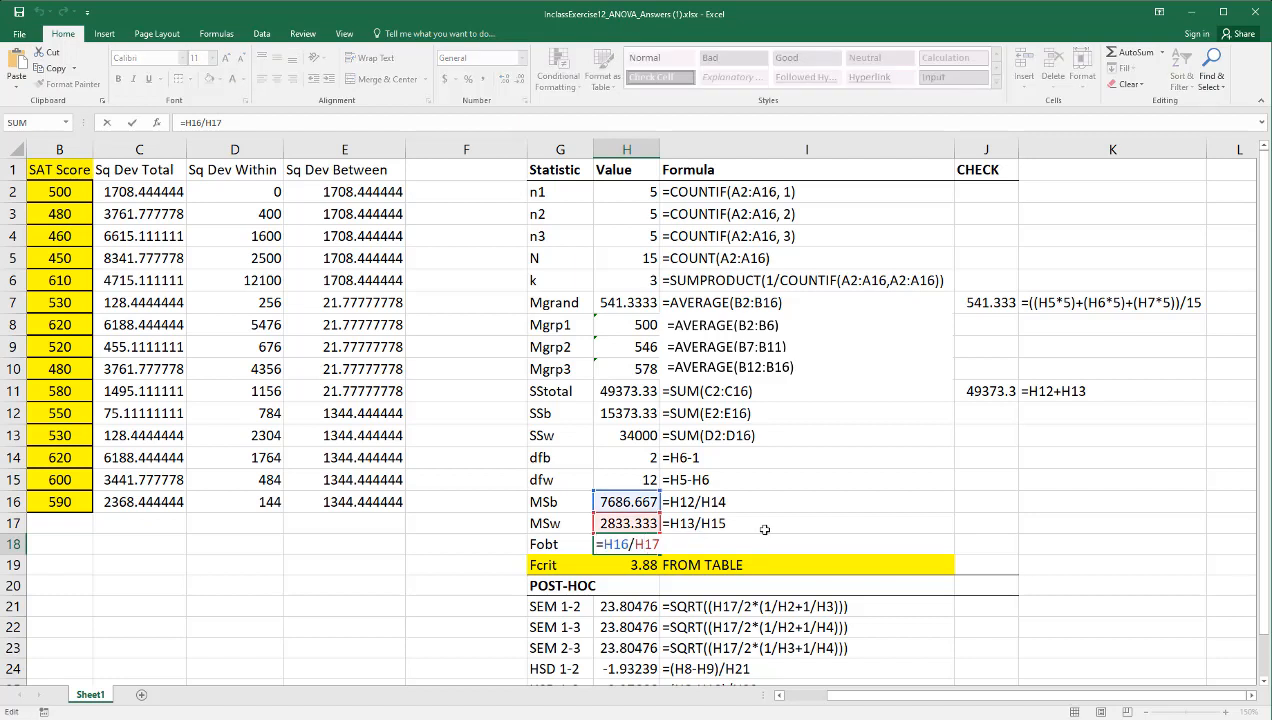
key(Return)
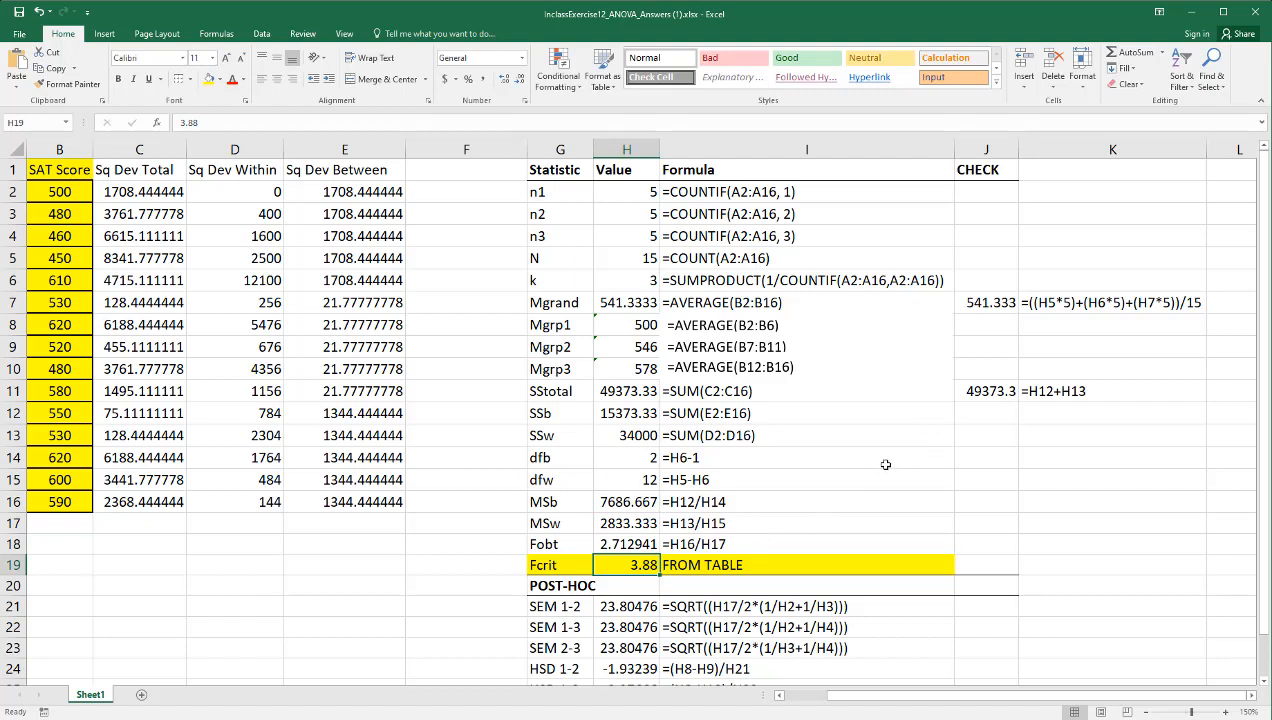
click(565, 545)
drag(604, 544, 640, 540)
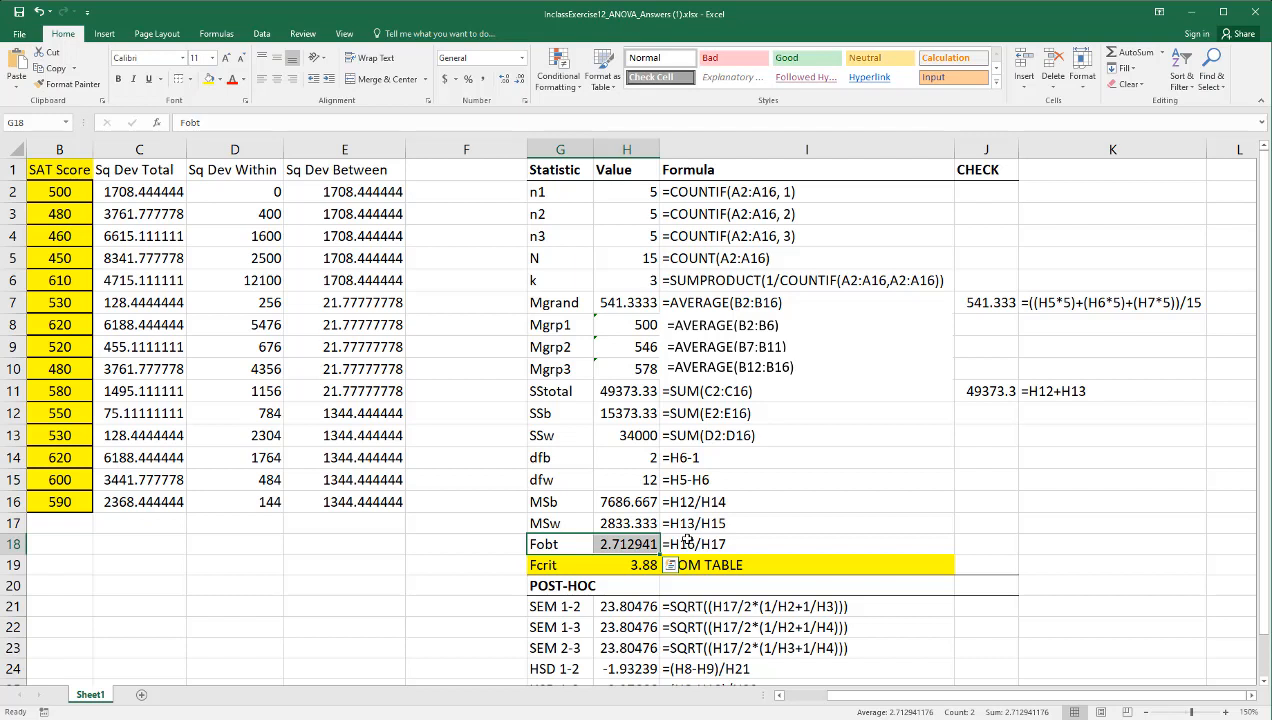
drag(575, 586, 823, 588)
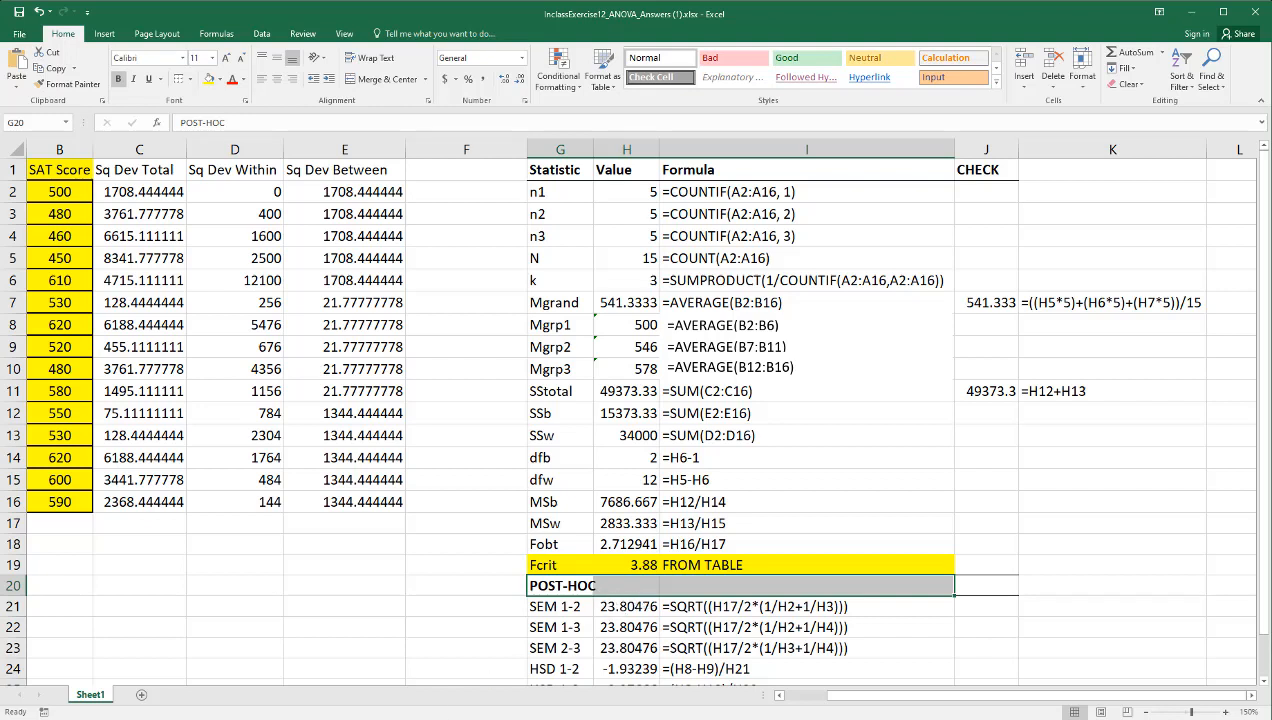
Step: Switch to the Word exercise document and highlight "show differences" in the opening paragraph
key(alt+Tab)
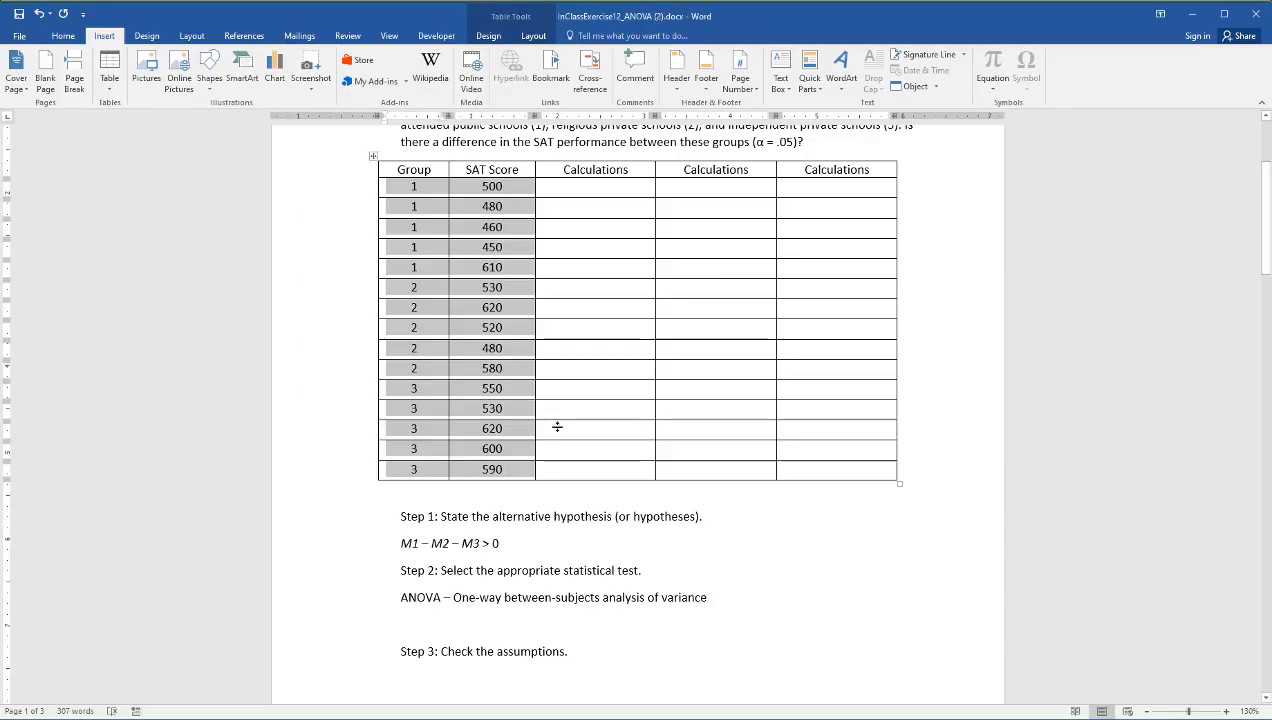
scroll(557, 427, up, 4)
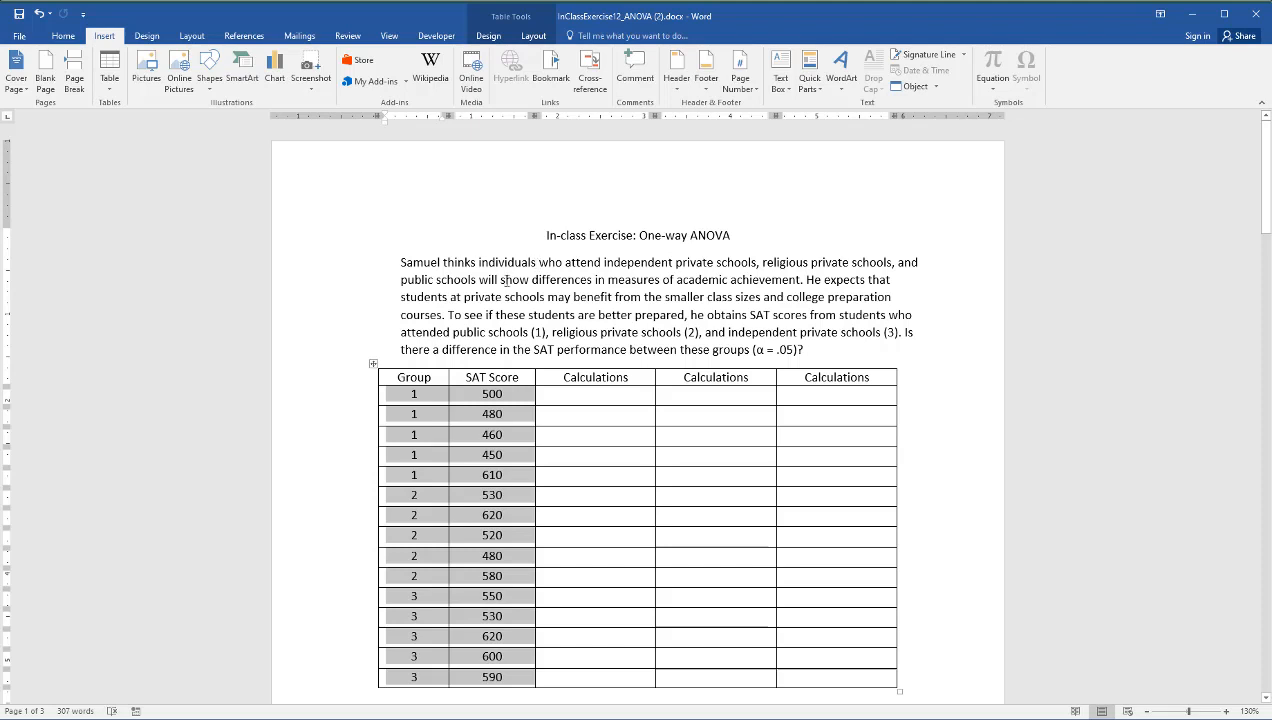
drag(501, 280, 590, 281)
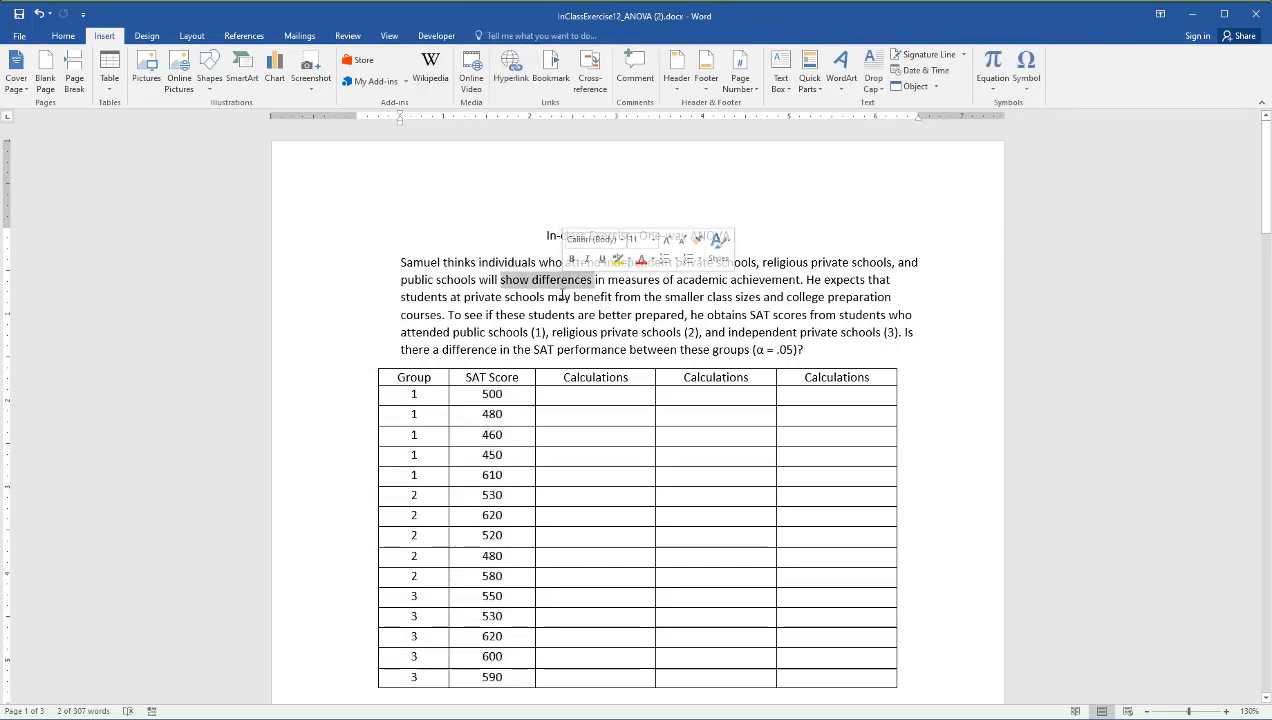
Step: Highlight "private schools" in the opening paragraph, followed by the Group 2 and Group 3 rows of the SAT score table
click(807, 279)
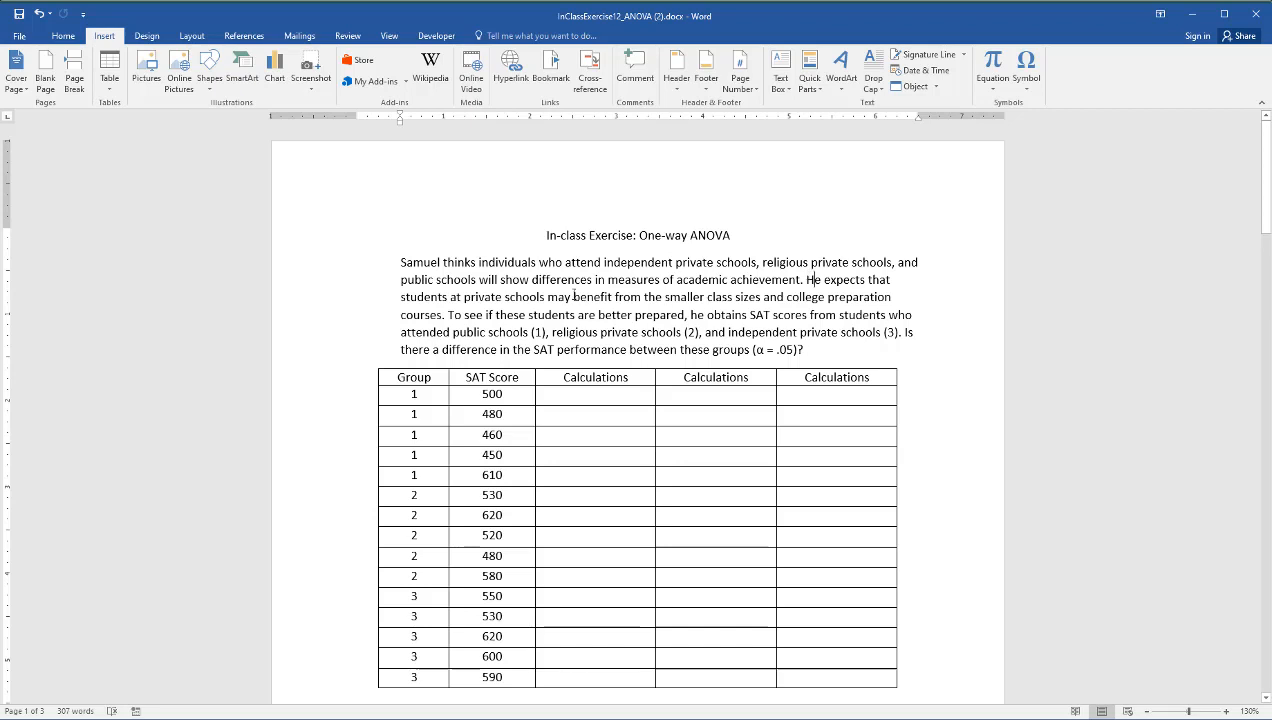
drag(463, 297, 545, 298)
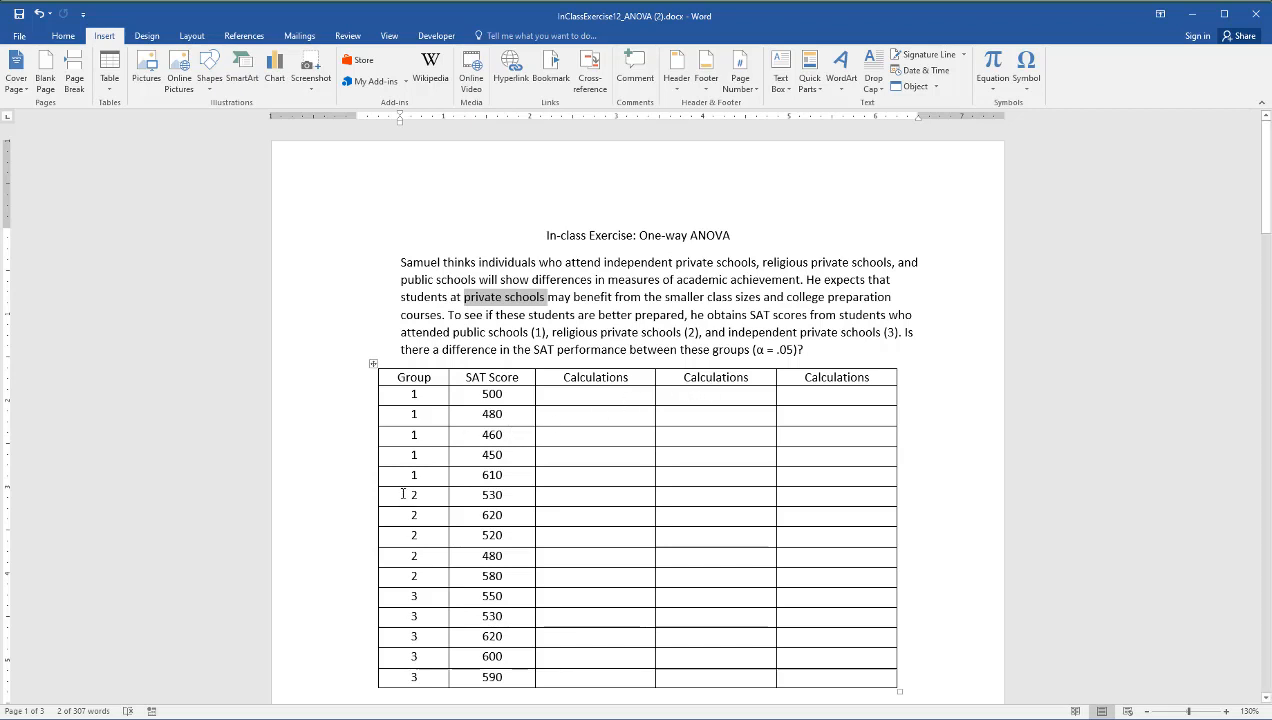
drag(403, 493, 482, 678)
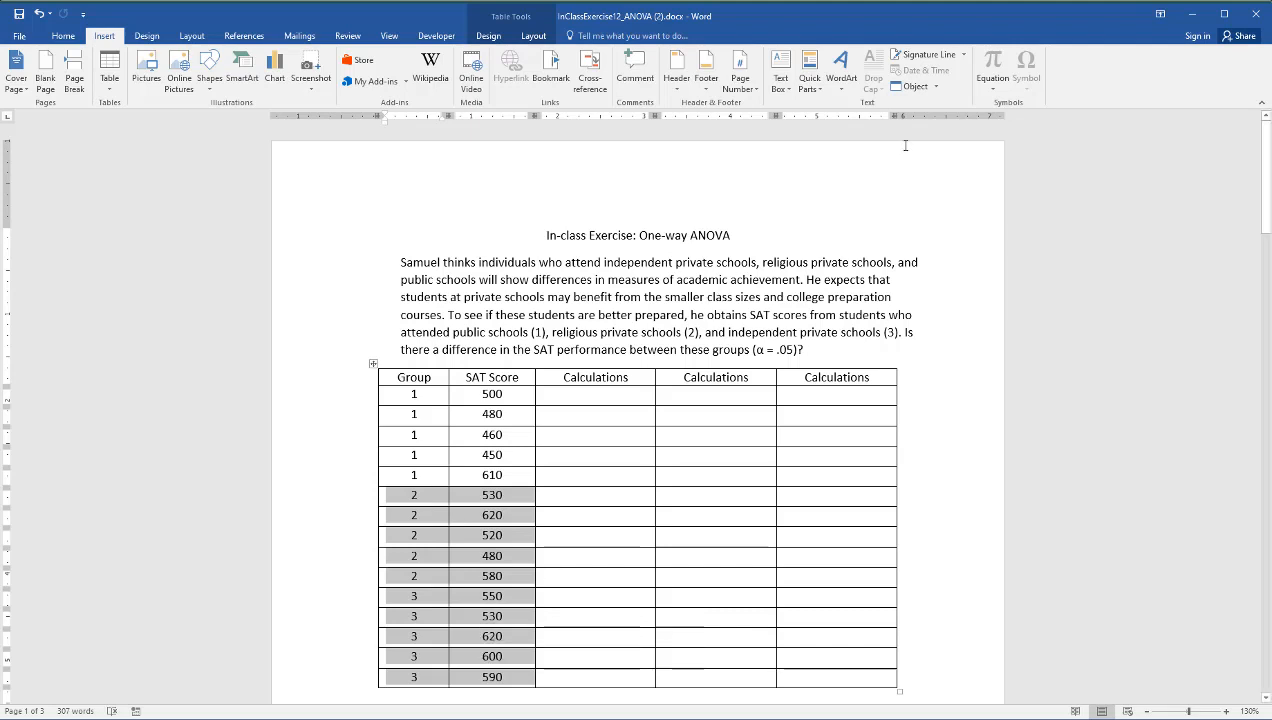
Step: Switch back to the Excel answer sheet and review the post-hoc SEM rows 21 to 23 against the n1 to n3 group sizes
click(1193, 16)
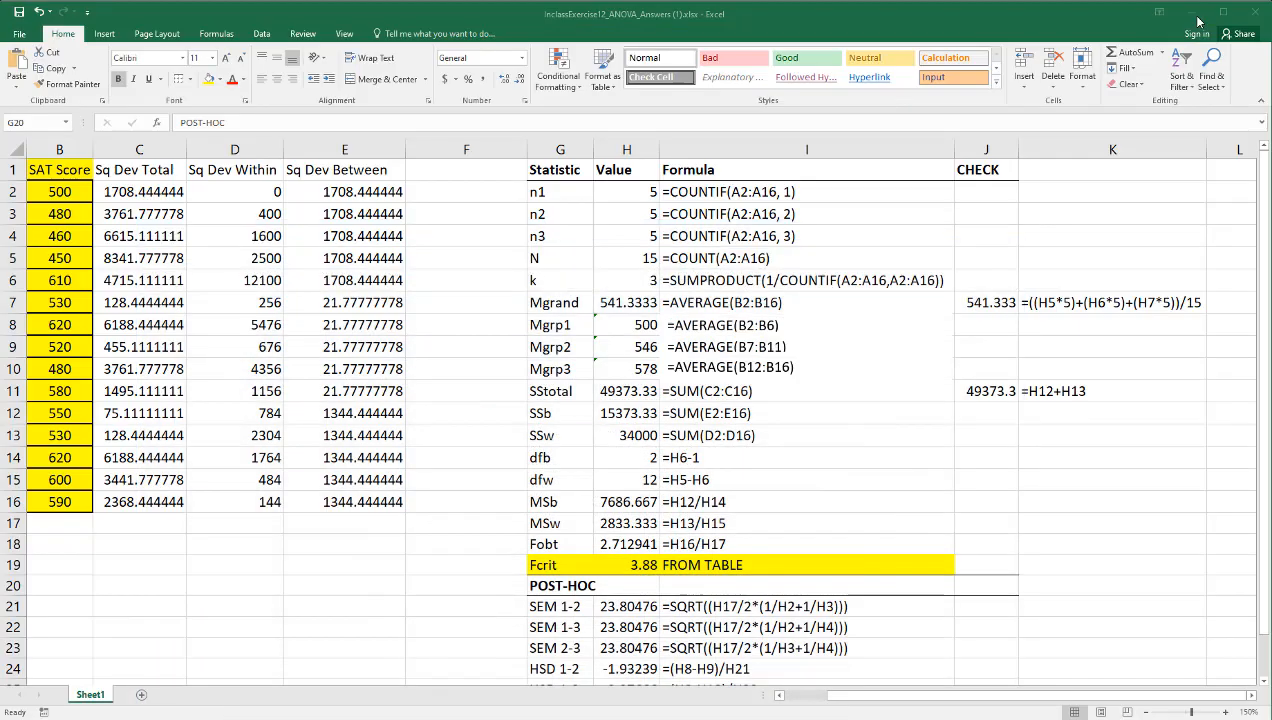
scroll(880, 452, down, 2)
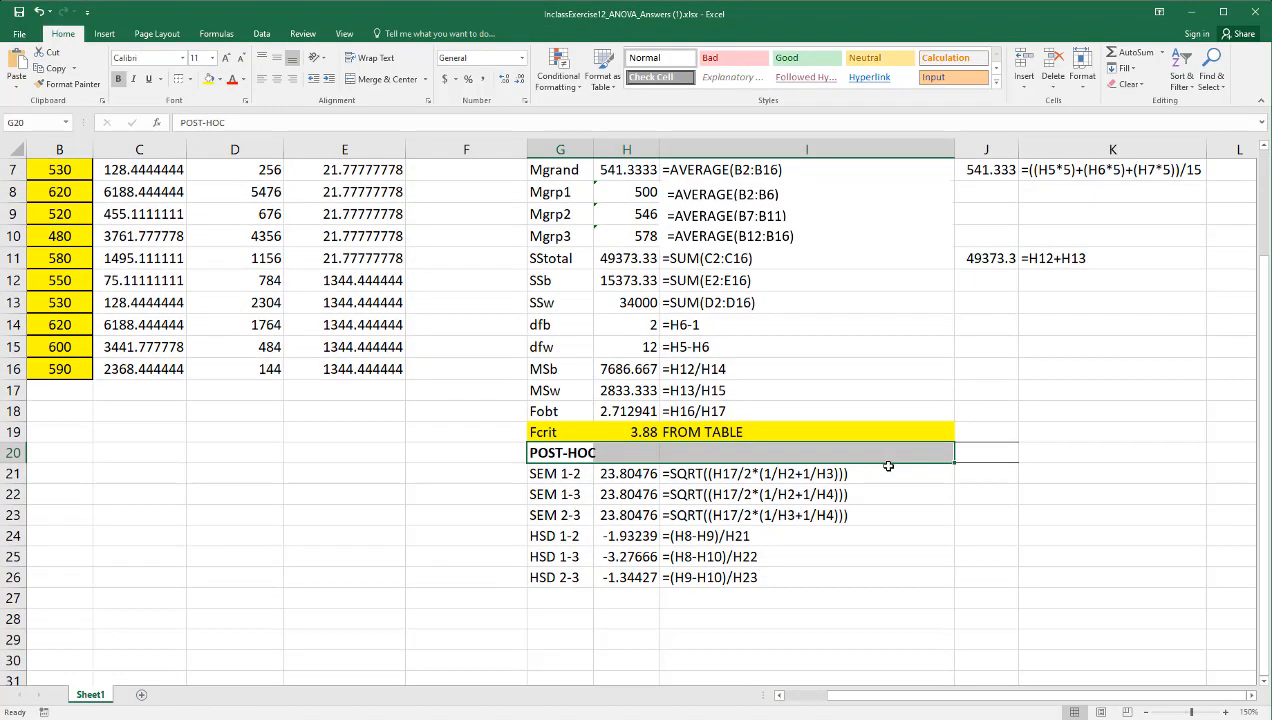
click(514, 459)
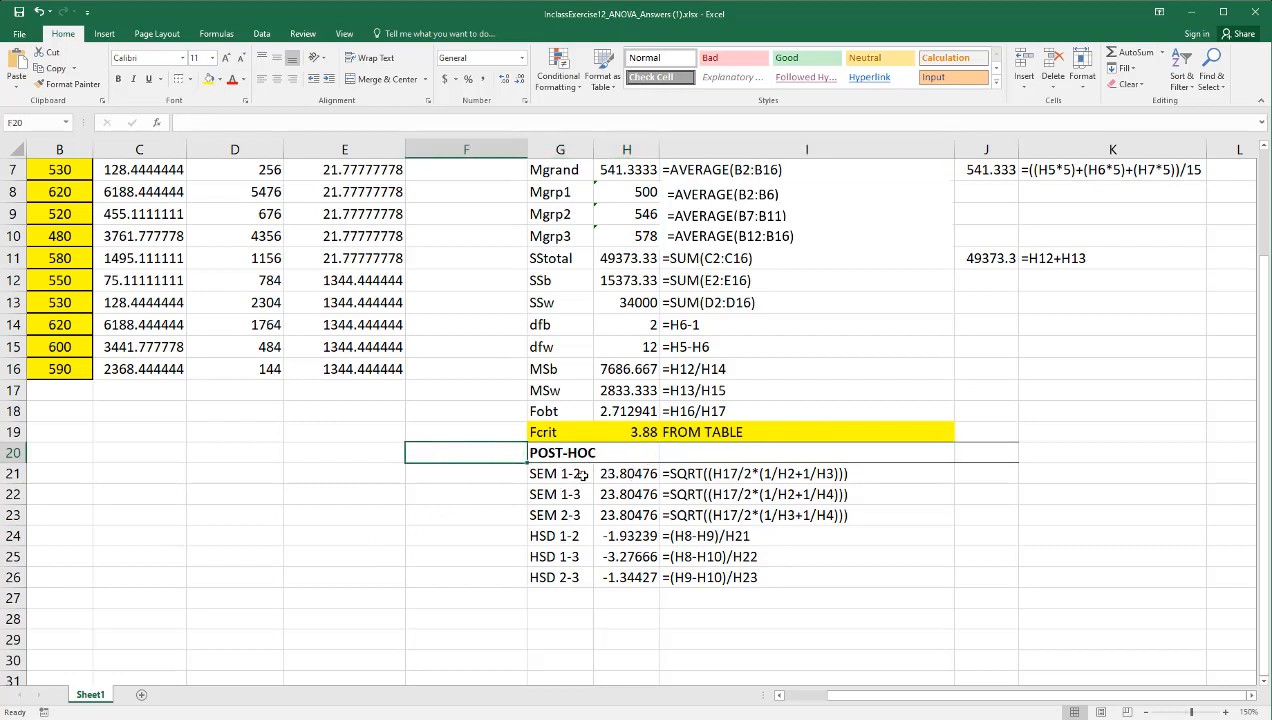
drag(557, 470, 747, 515)
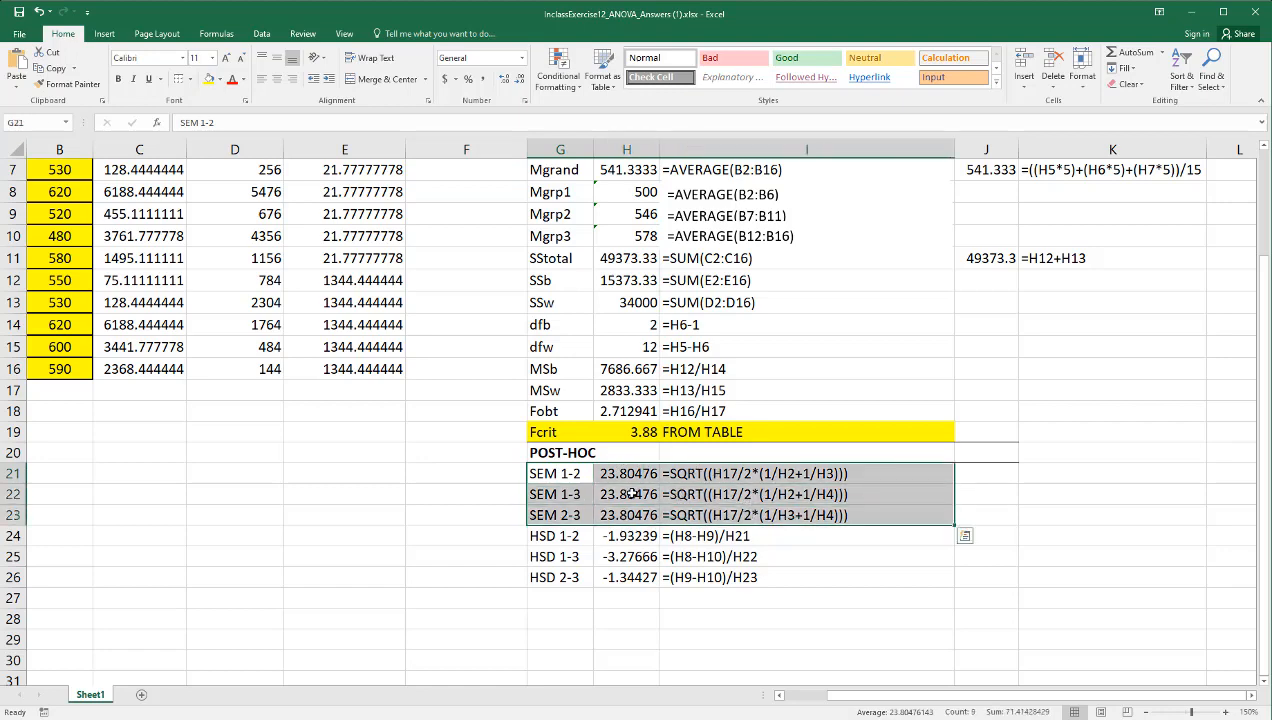
scroll(661, 403, up, 2)
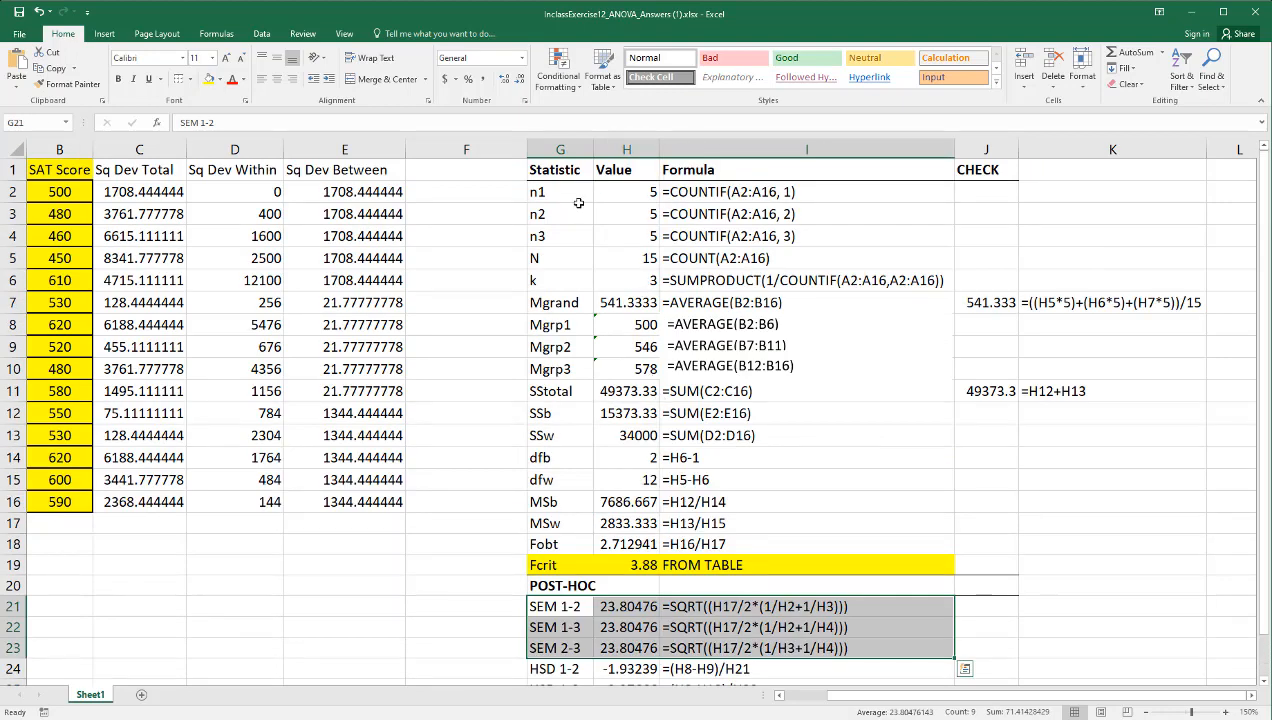
drag(557, 190, 615, 237)
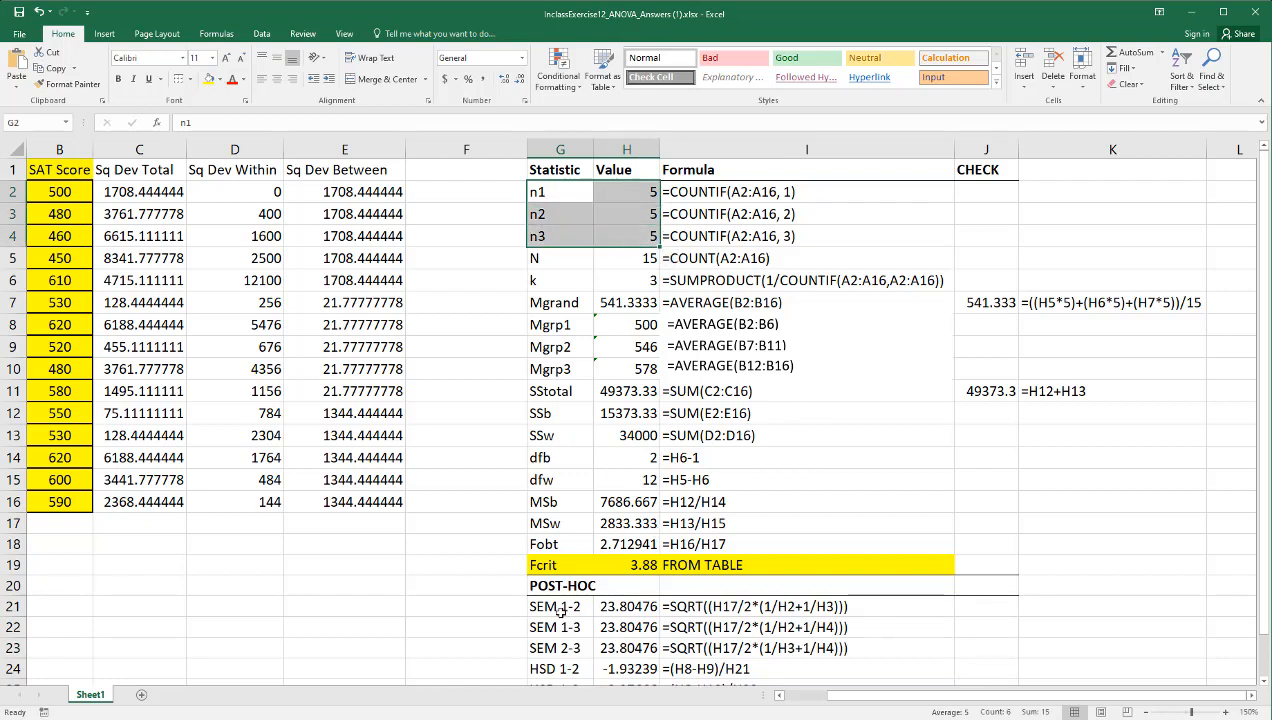
drag(560, 610, 682, 642)
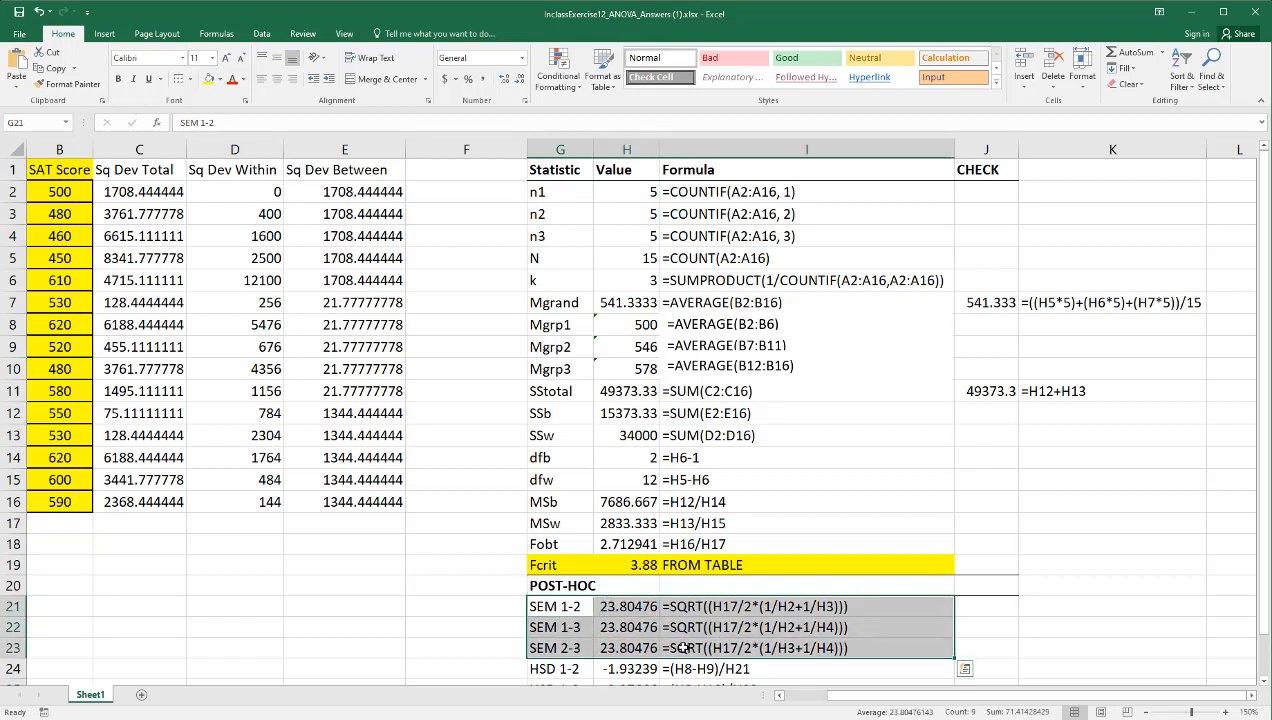
Step: Examine the H17/2 and (1/H2+1/H3) parts of the SEM 1-2 formula in H21, and compare the SEM values in H21:H23
click(622, 603)
double_click(621, 606)
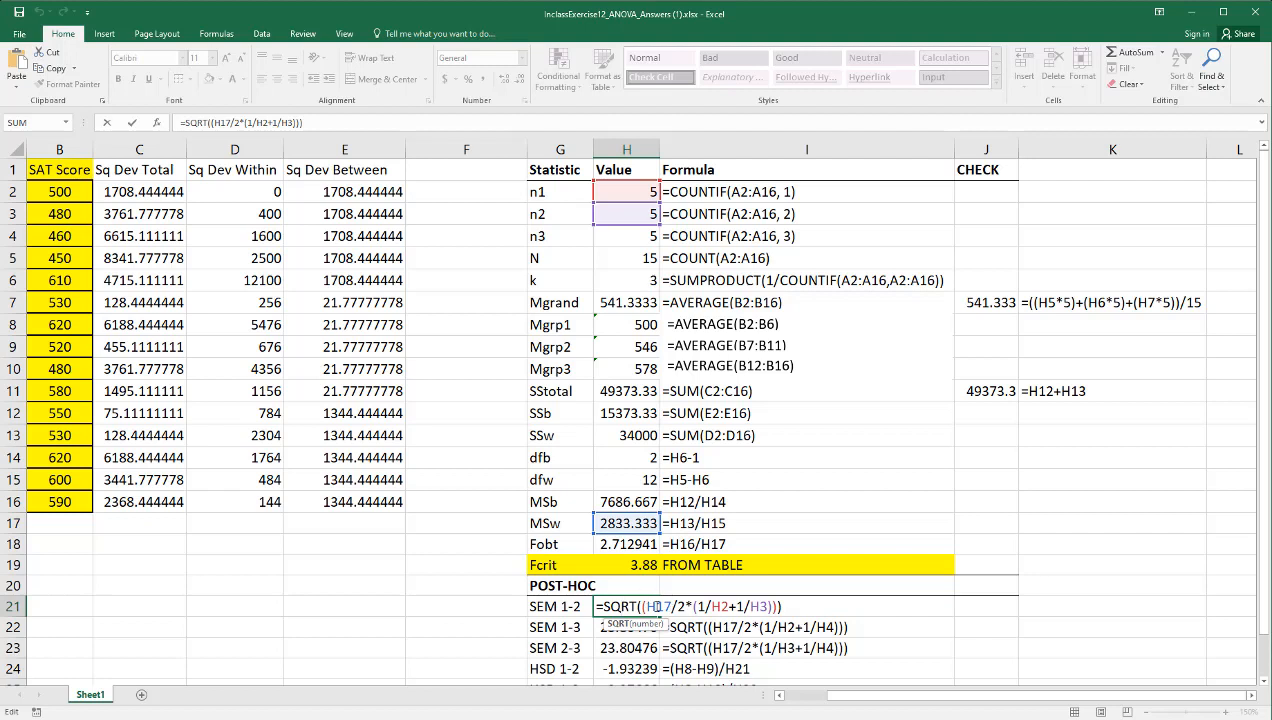
drag(647, 607, 686, 607)
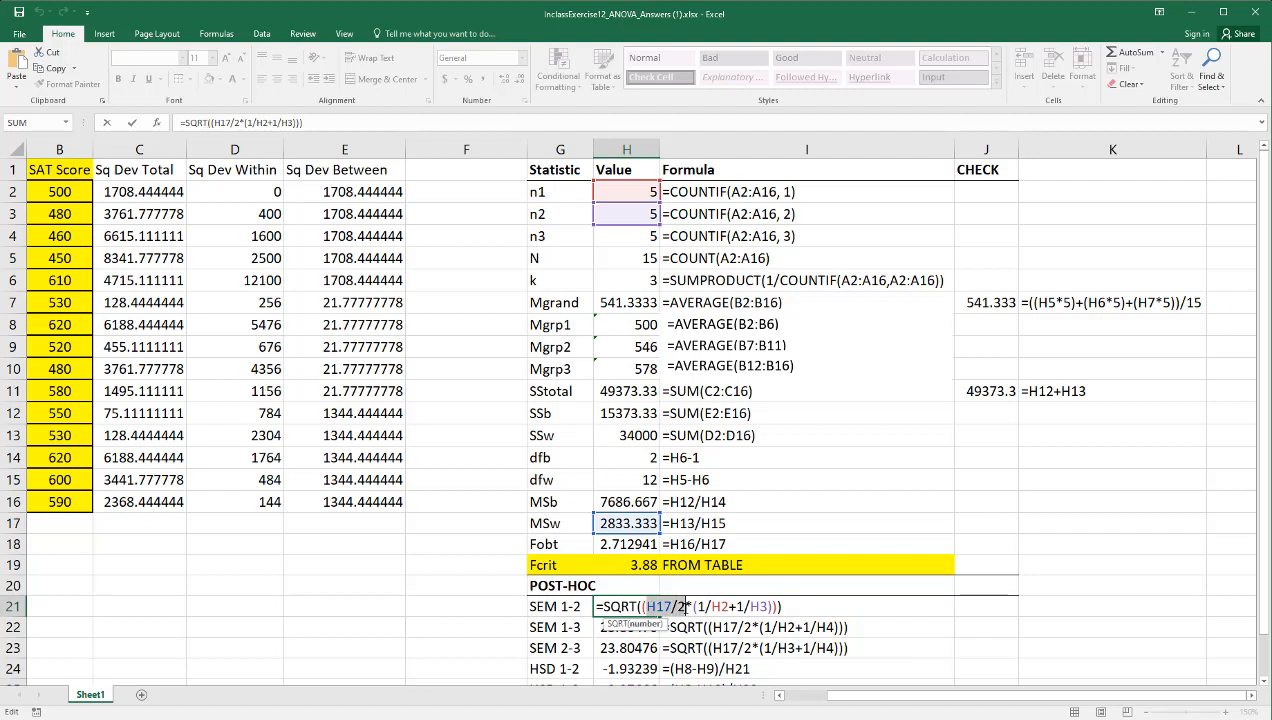
drag(692, 607, 772, 606)
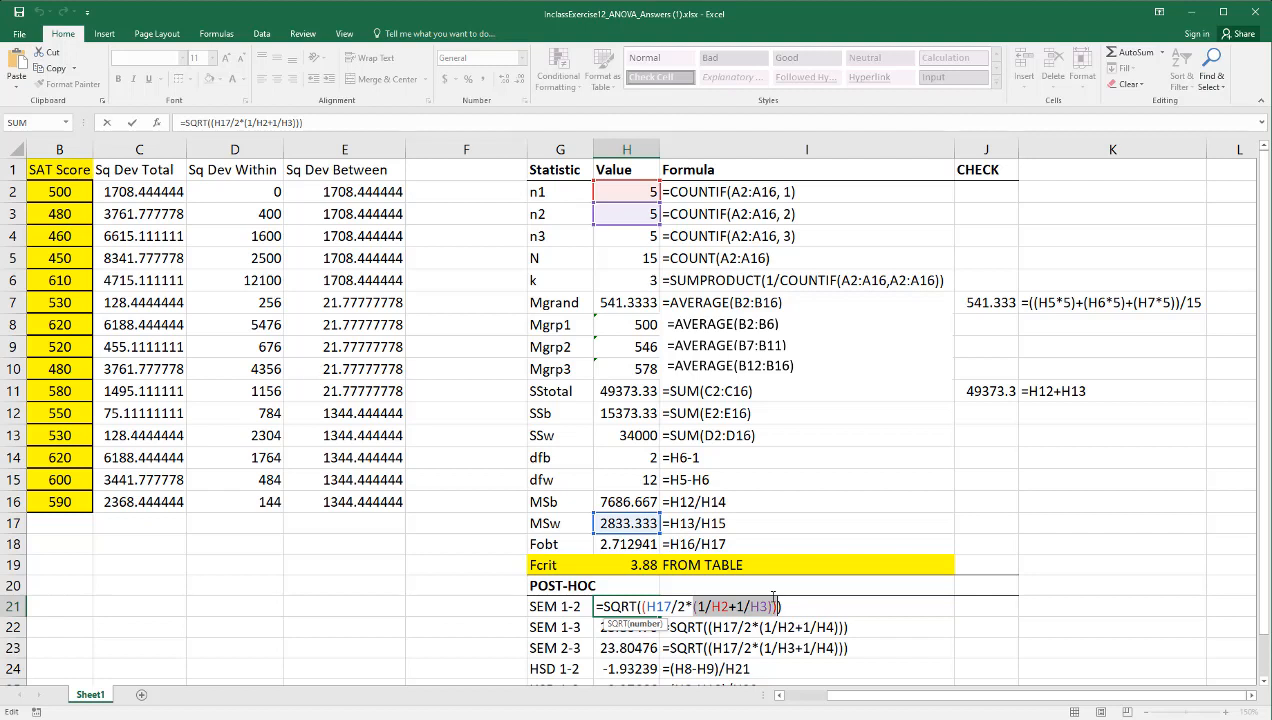
key(Return)
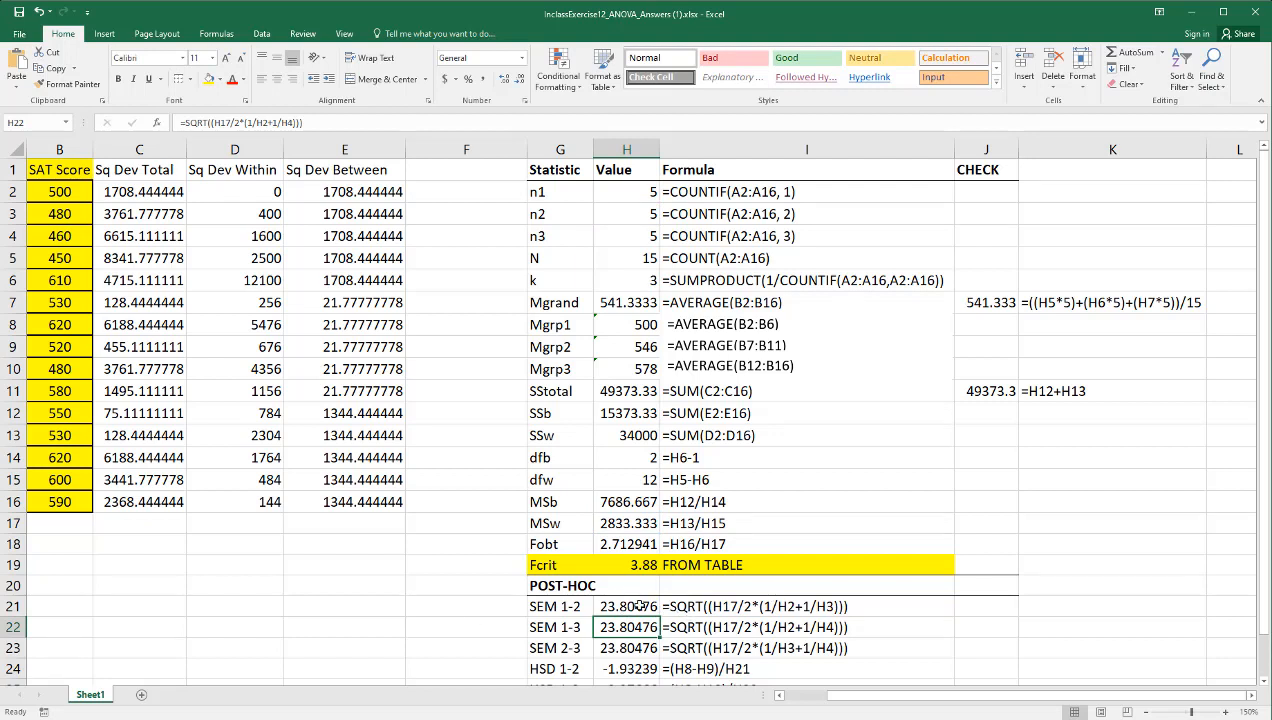
drag(640, 606, 651, 645)
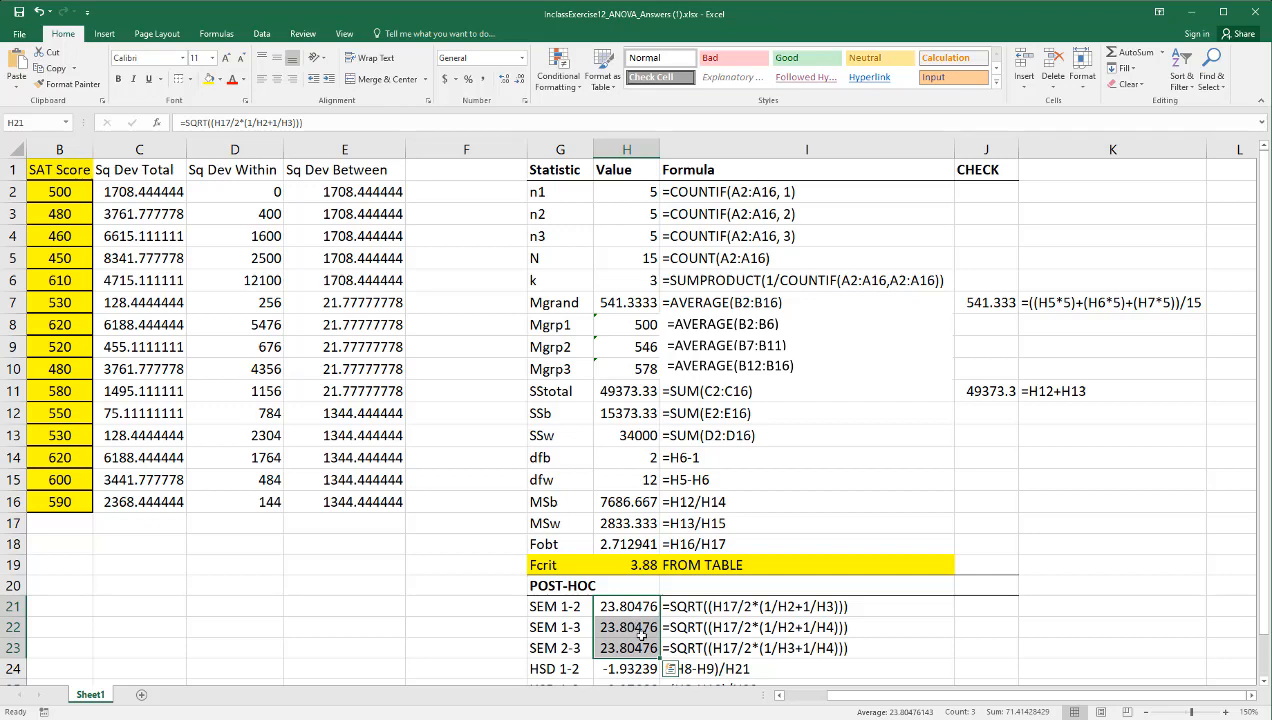
Step: Examine the HSD 1-2 formula in H24, highlighting its H8-H9 mean difference
scroll(637, 627, down, 2)
double_click(620, 536)
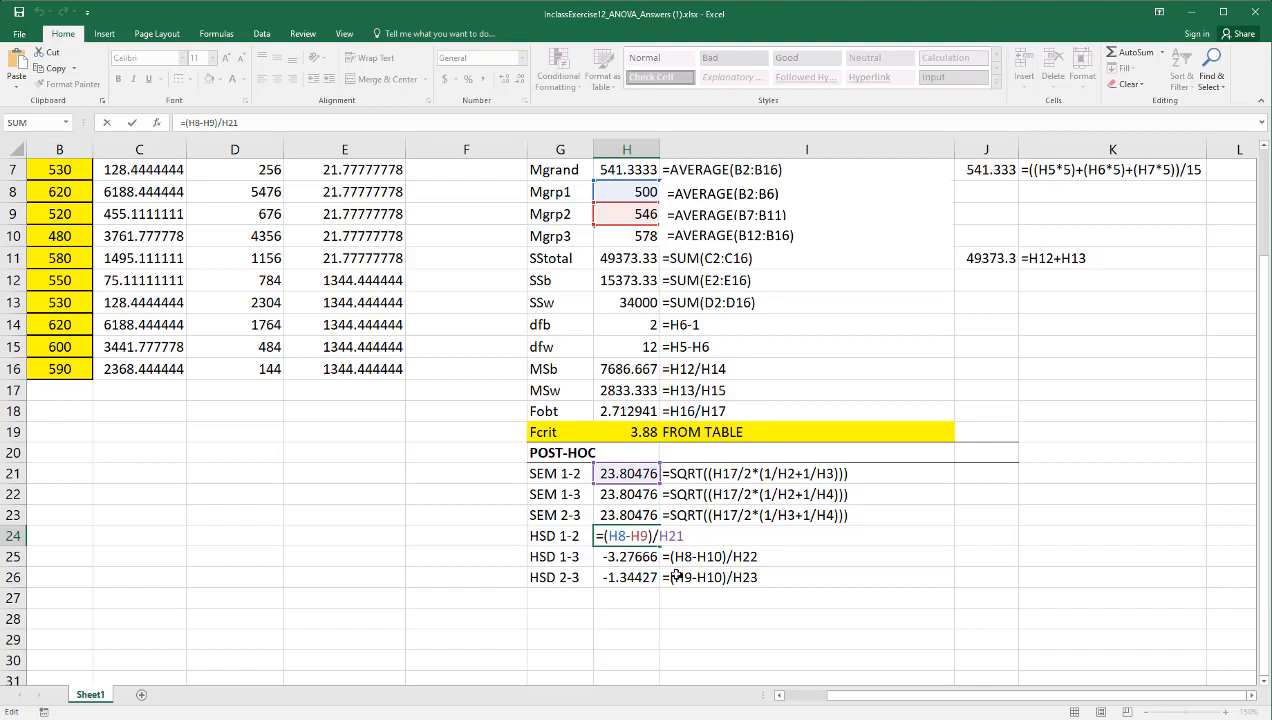
key(Return)
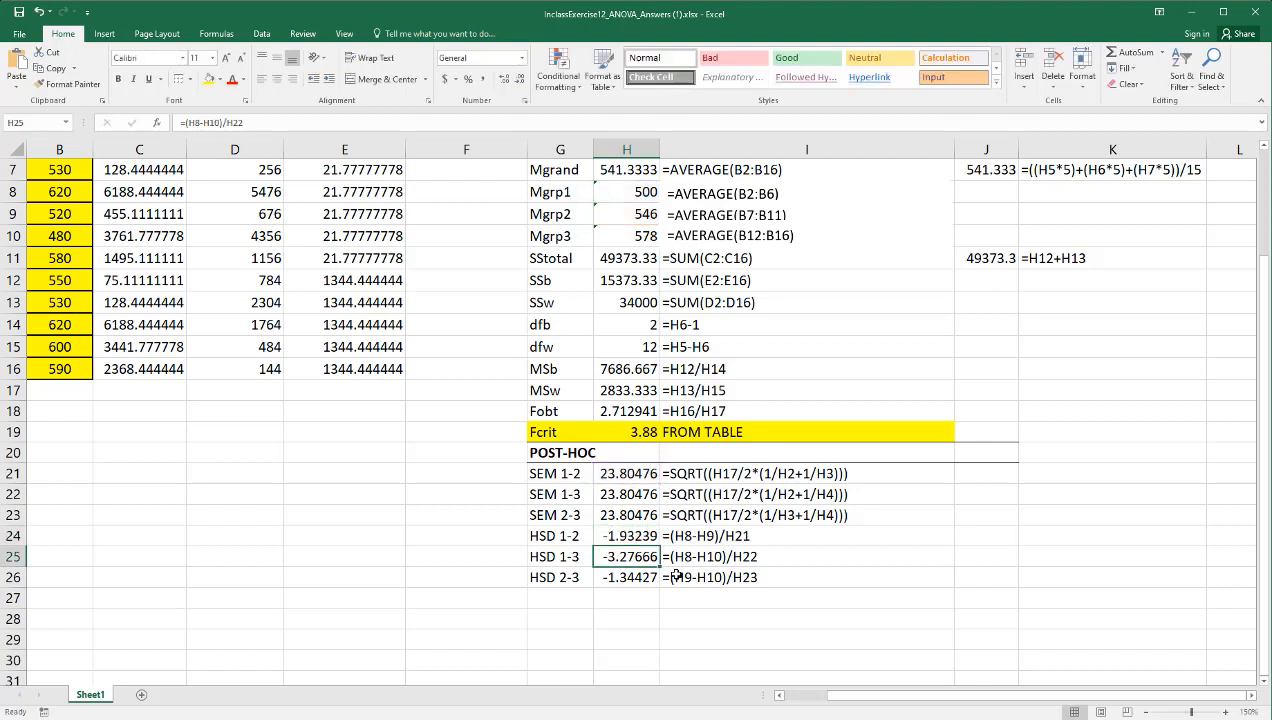
click(610, 537)
double_click(610, 537)
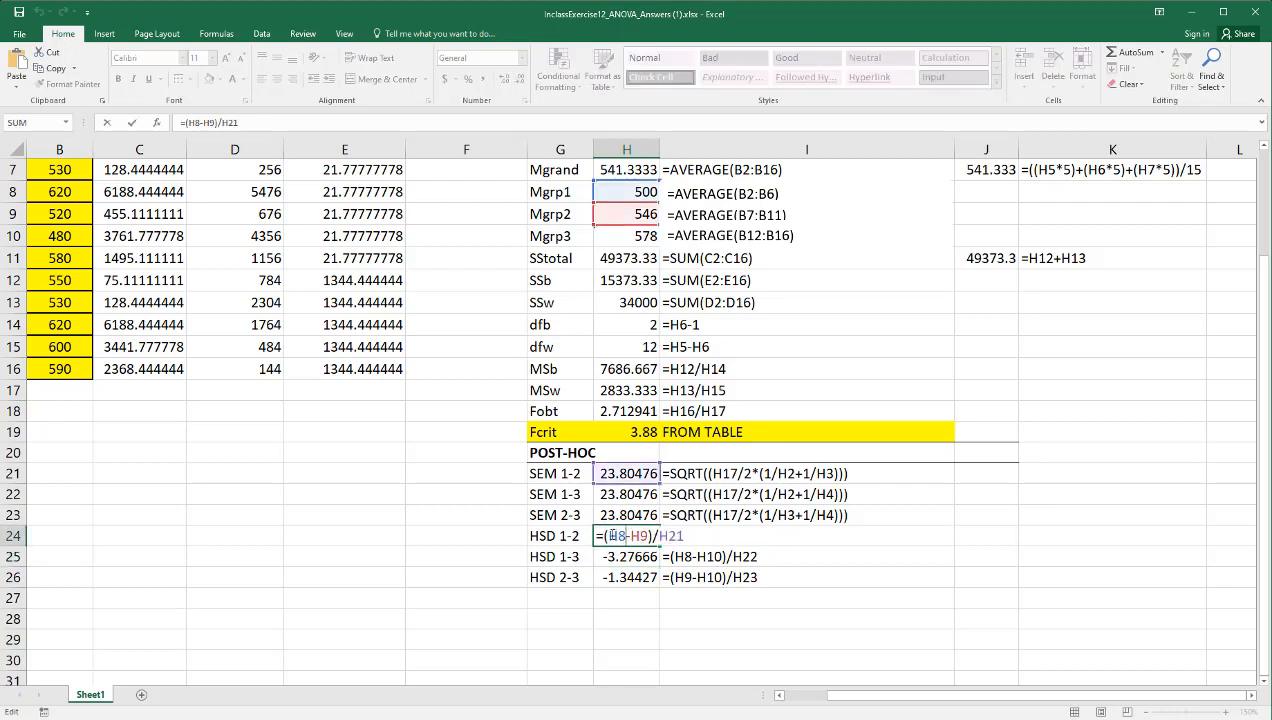
drag(611, 536, 645, 536)
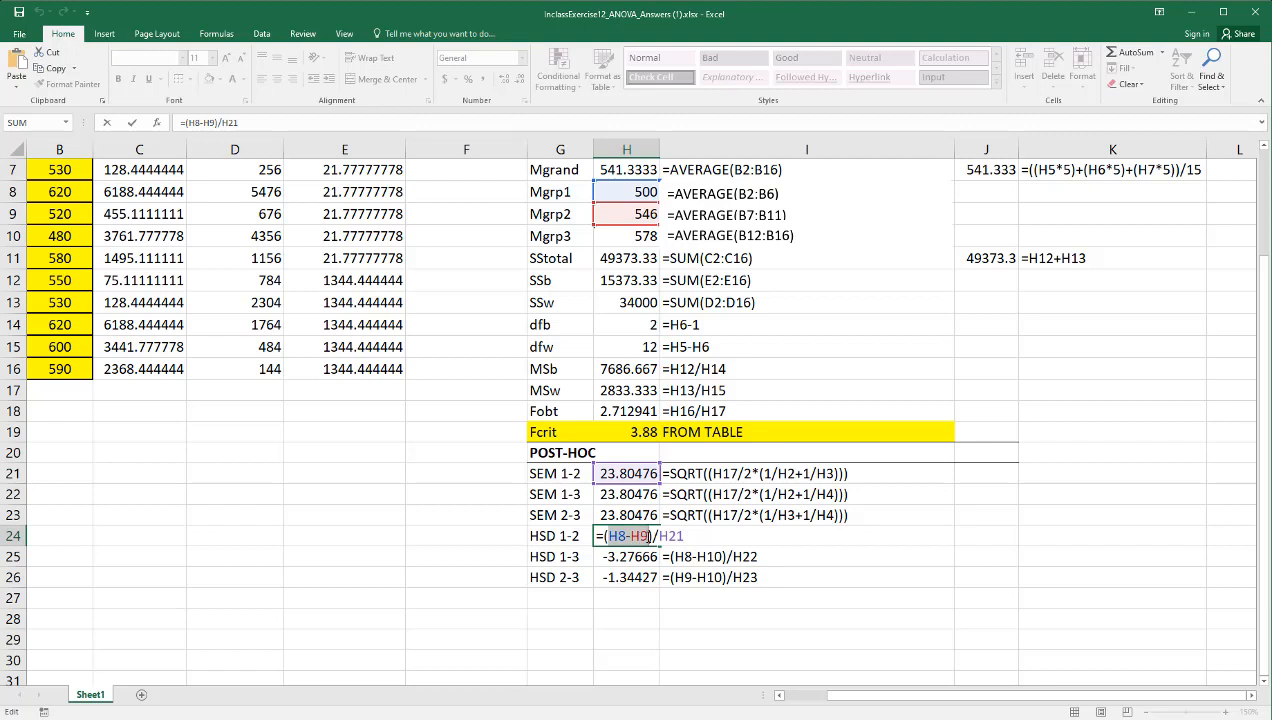
key(Return)
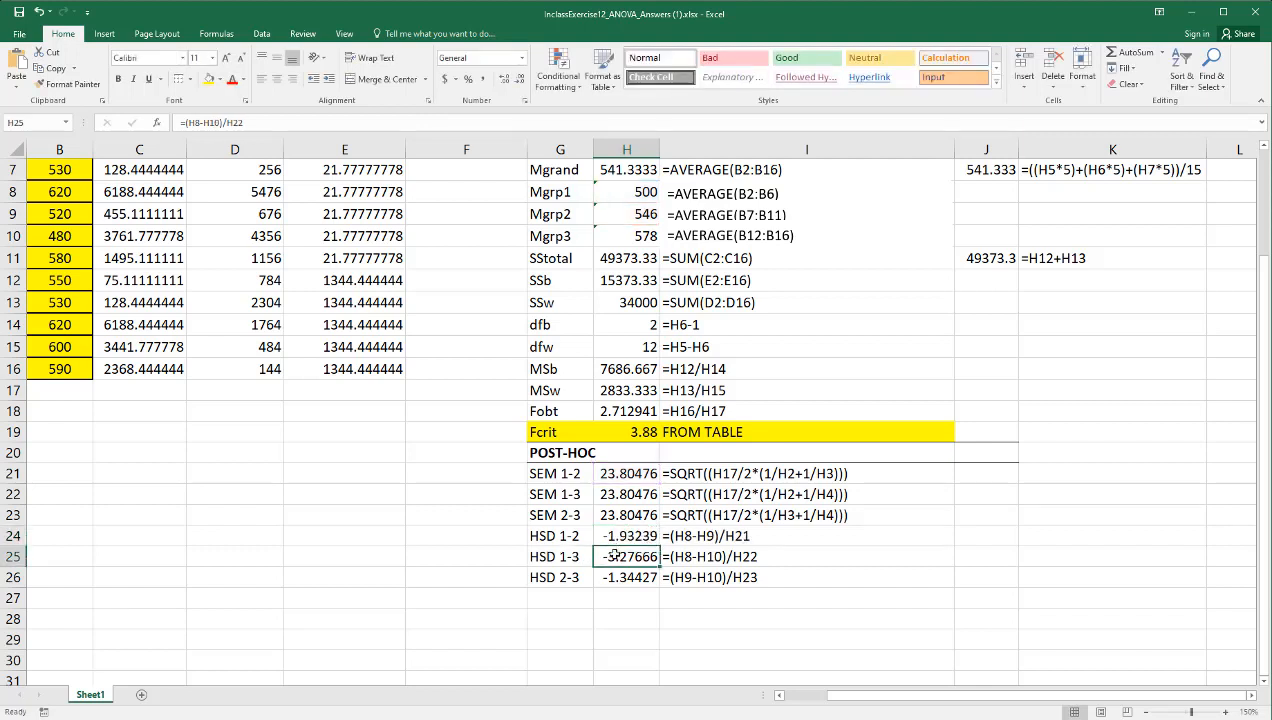
Step: Examine the HSD 1-3 and HSD 2-3 formulas in H25 and H26 to see which means and SEM cells they reference
double_click(615, 556)
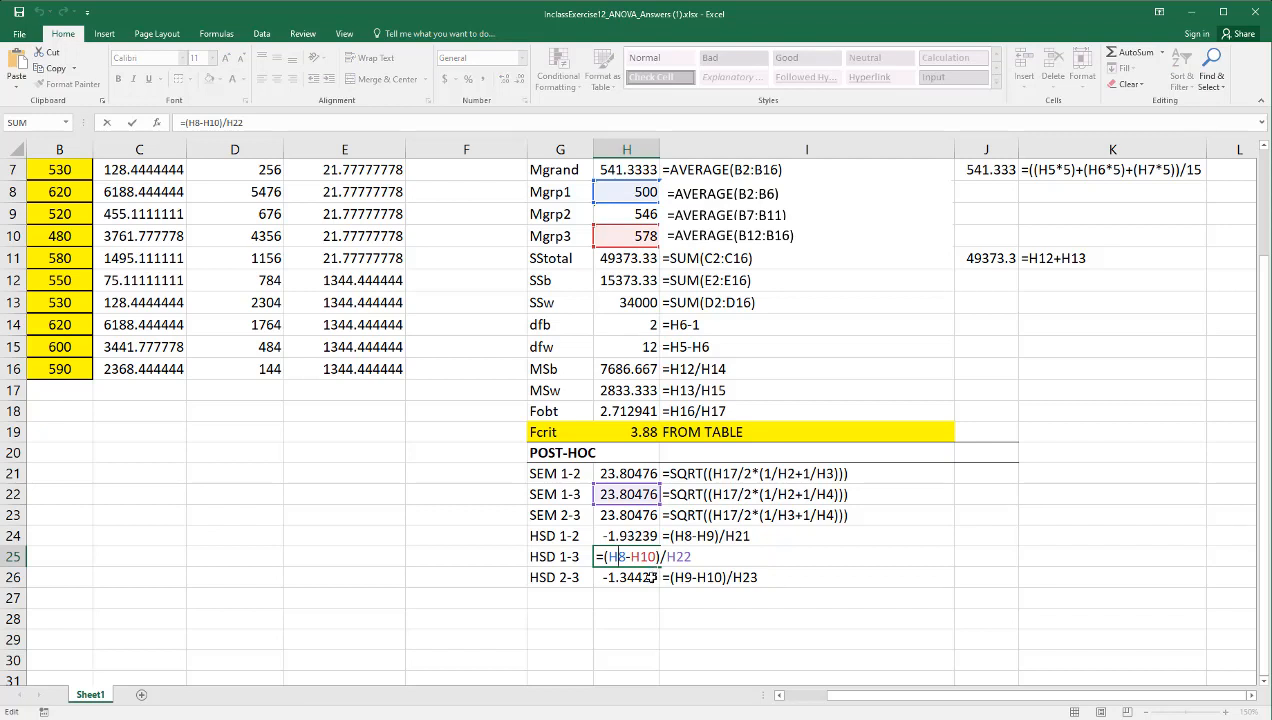
key(Return)
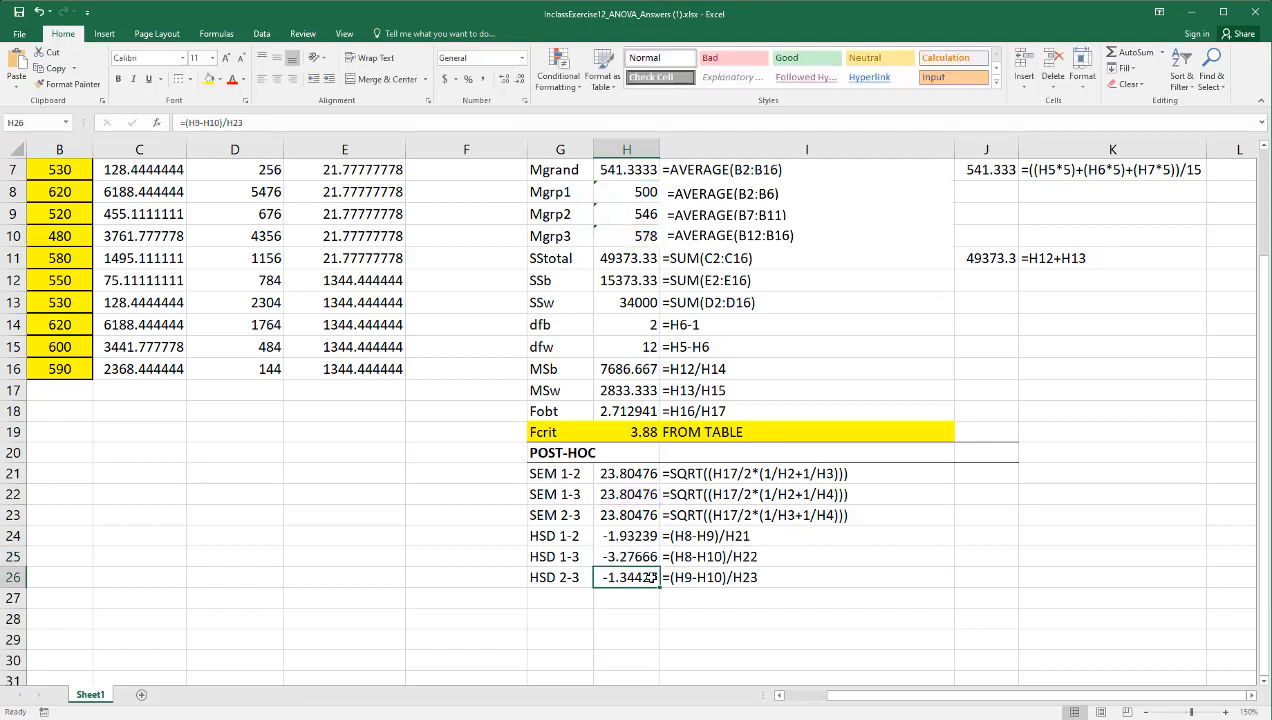
double_click(650, 577)
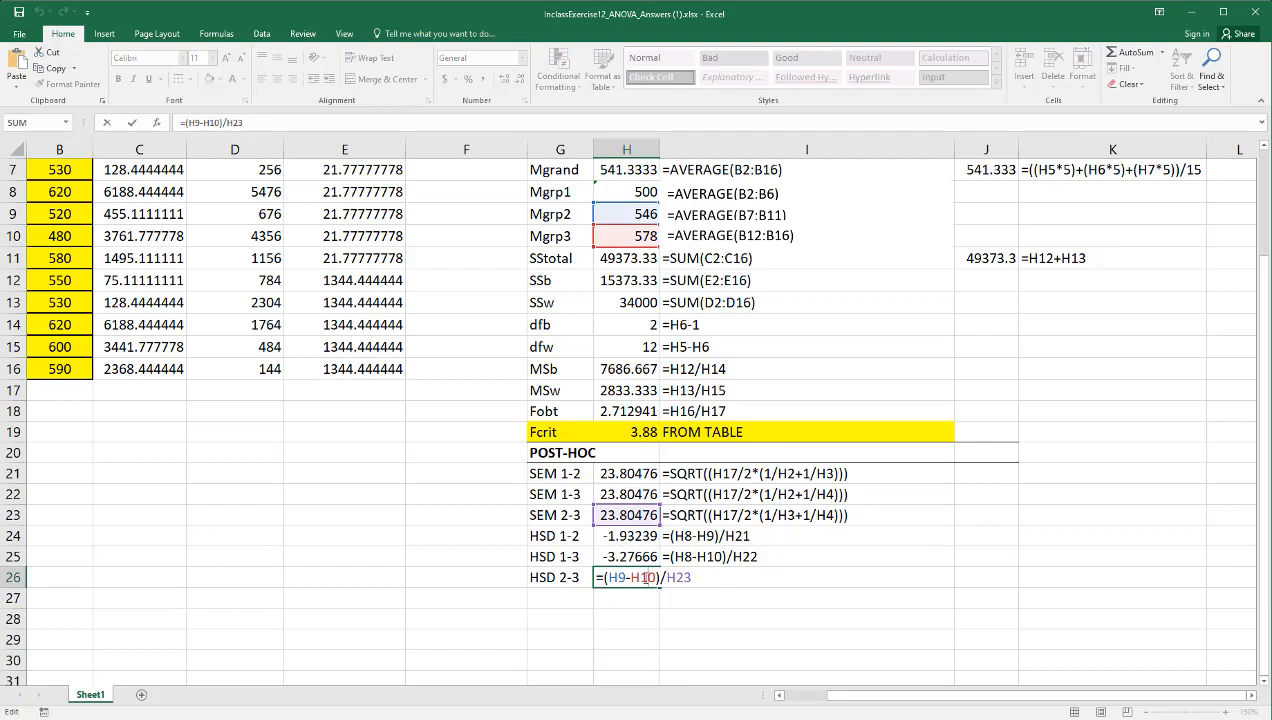
key(Return)
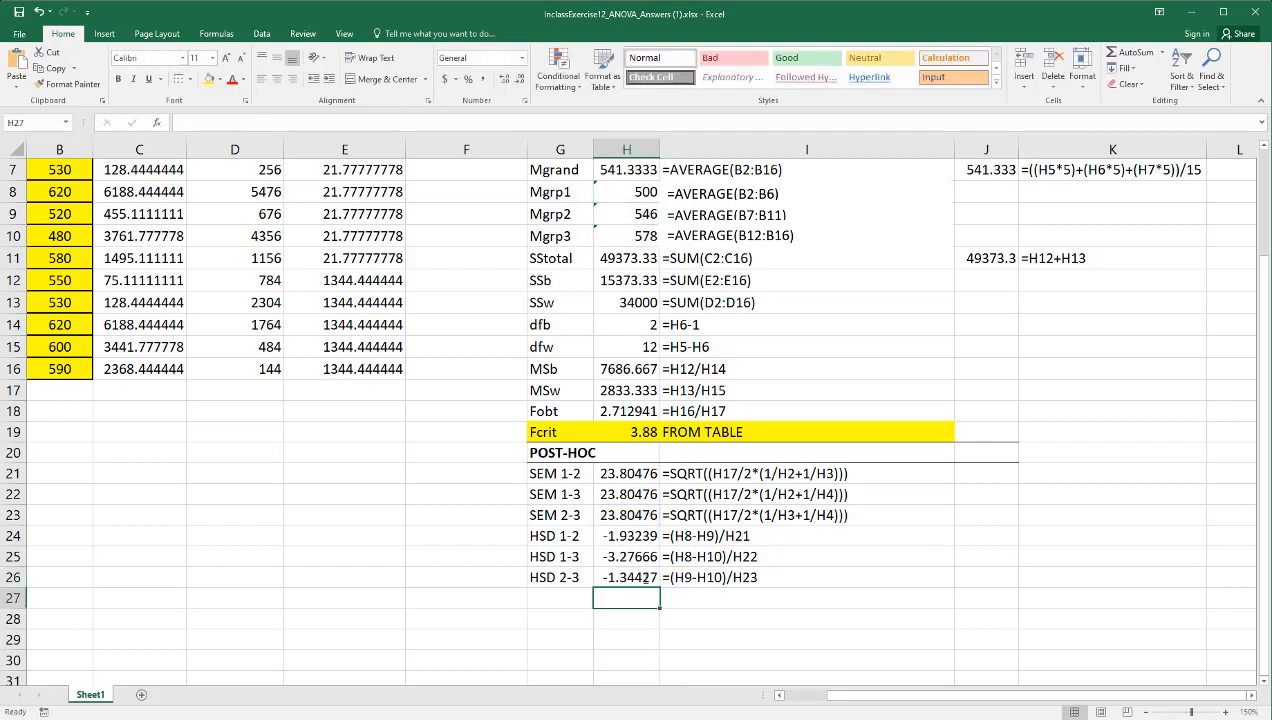
Step: Switch to the statistics tables PDF in Chrome and look up Table G at α = .01 for 3 levels and 12 error degrees of freedom
mouse_move(423, 719)
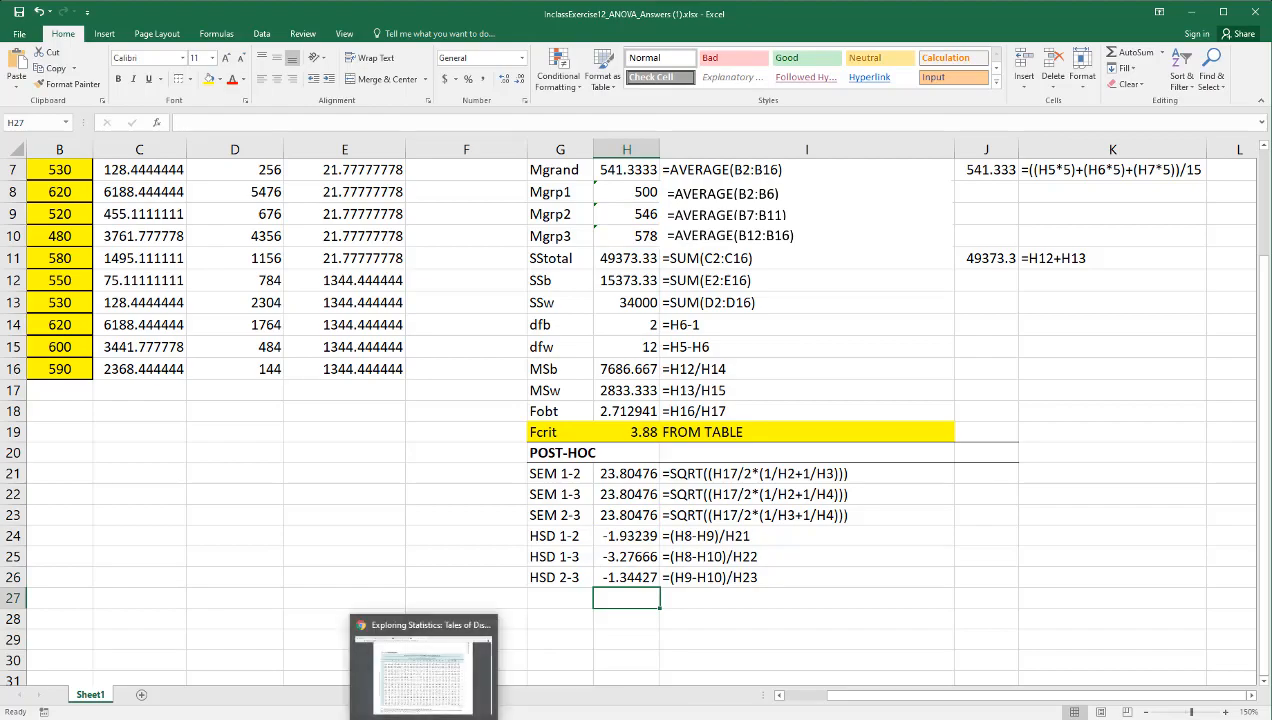
click(428, 686)
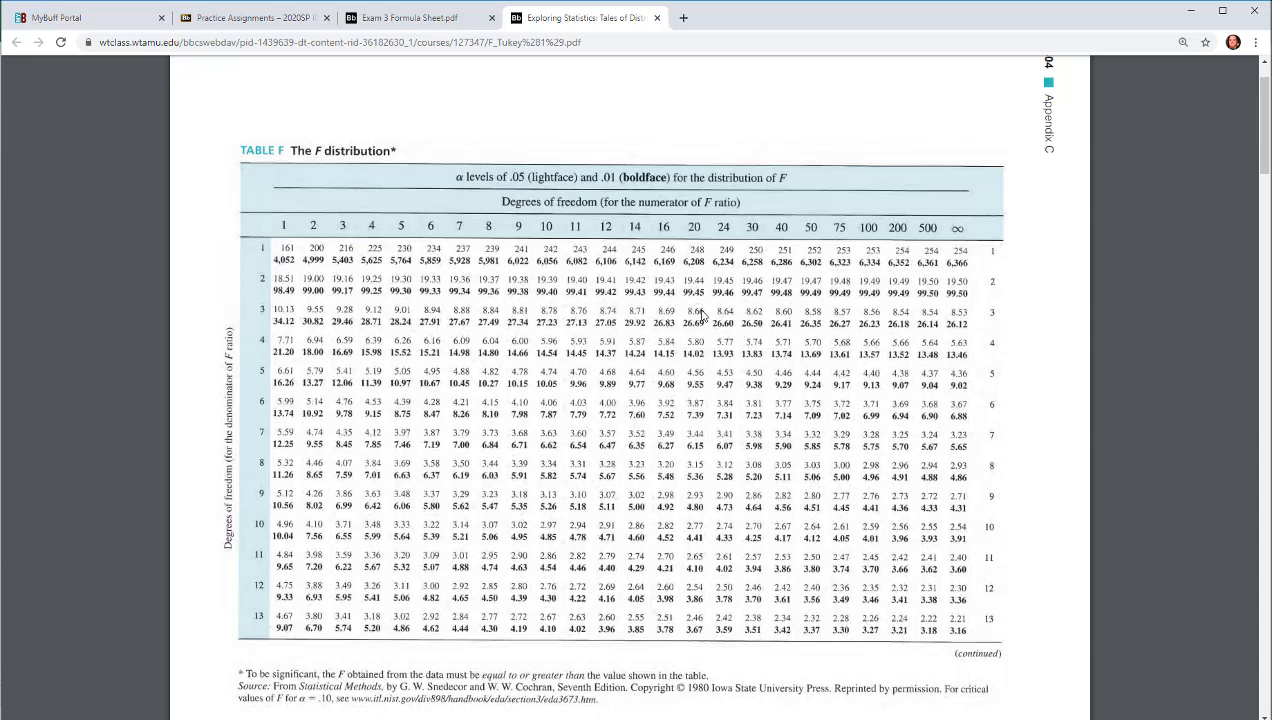
scroll(697, 326, down, 1)
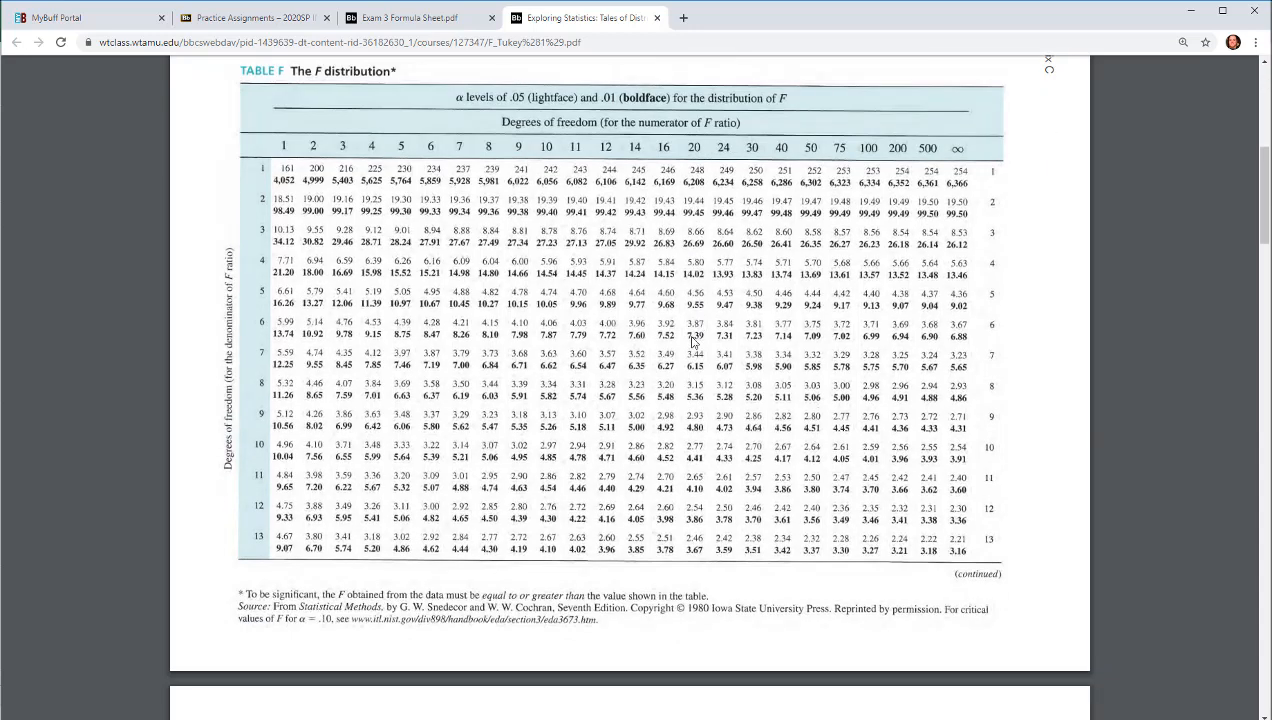
scroll(692, 340, down, 5)
scroll(690, 347, down, 10)
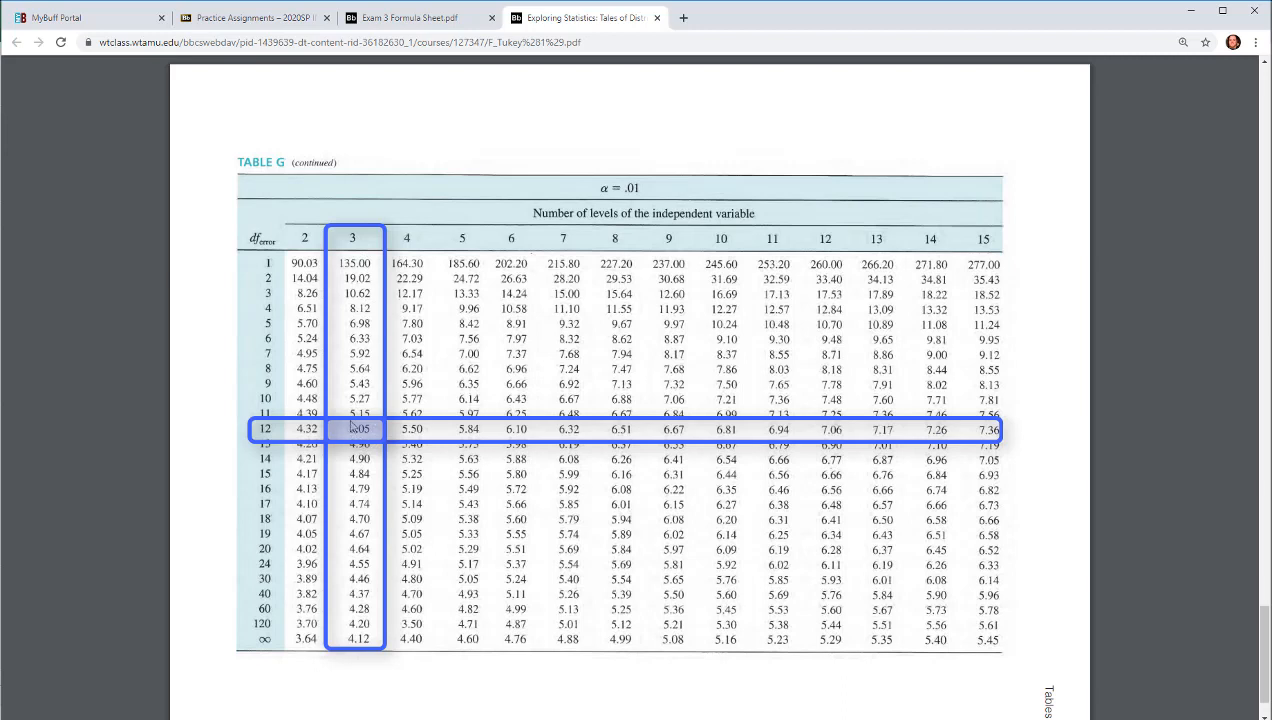
Step: Return to the Excel answer sheet and select the HSD rows G24:I26 for comparison with the critical value
click(491, 719)
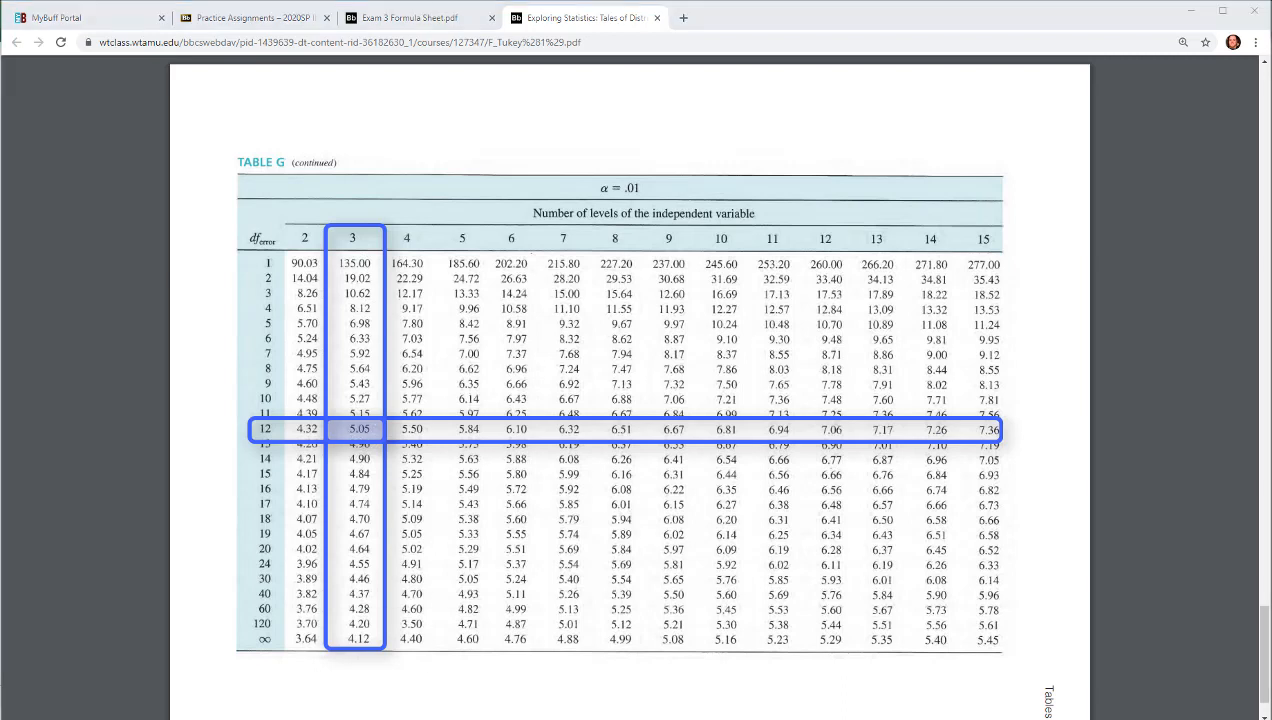
click(529, 700)
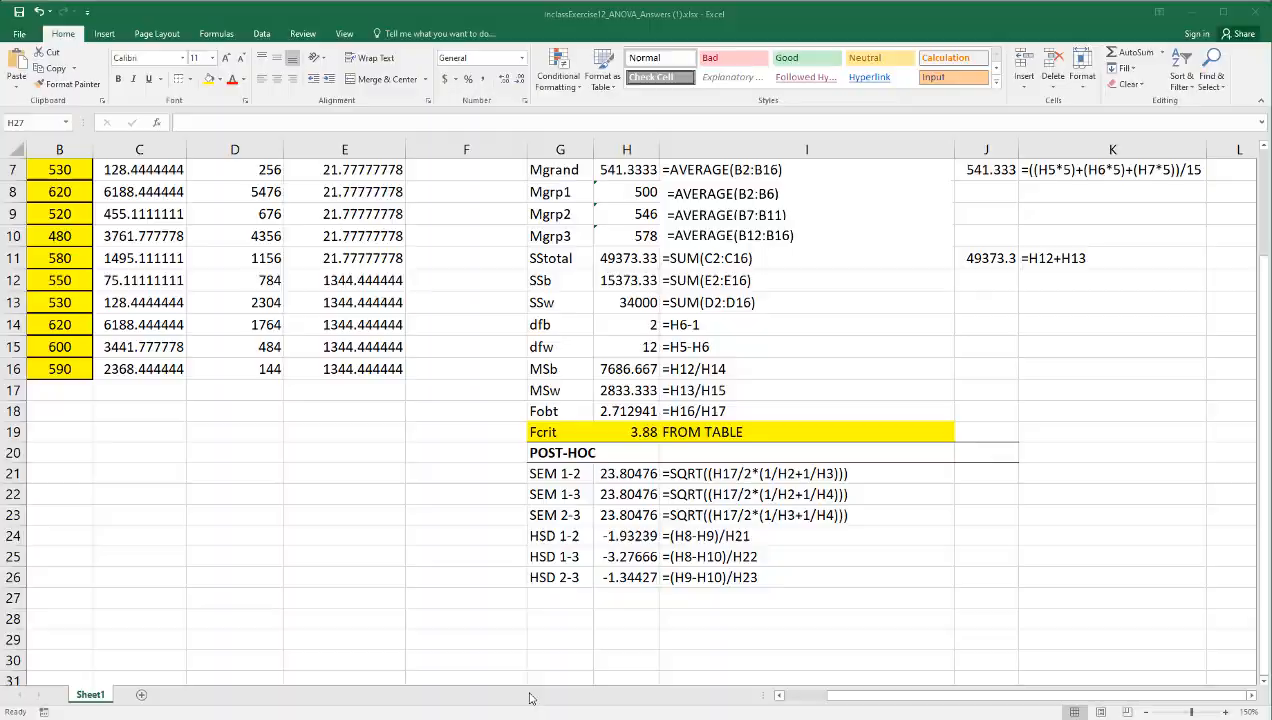
click(551, 540)
drag(622, 536, 800, 578)
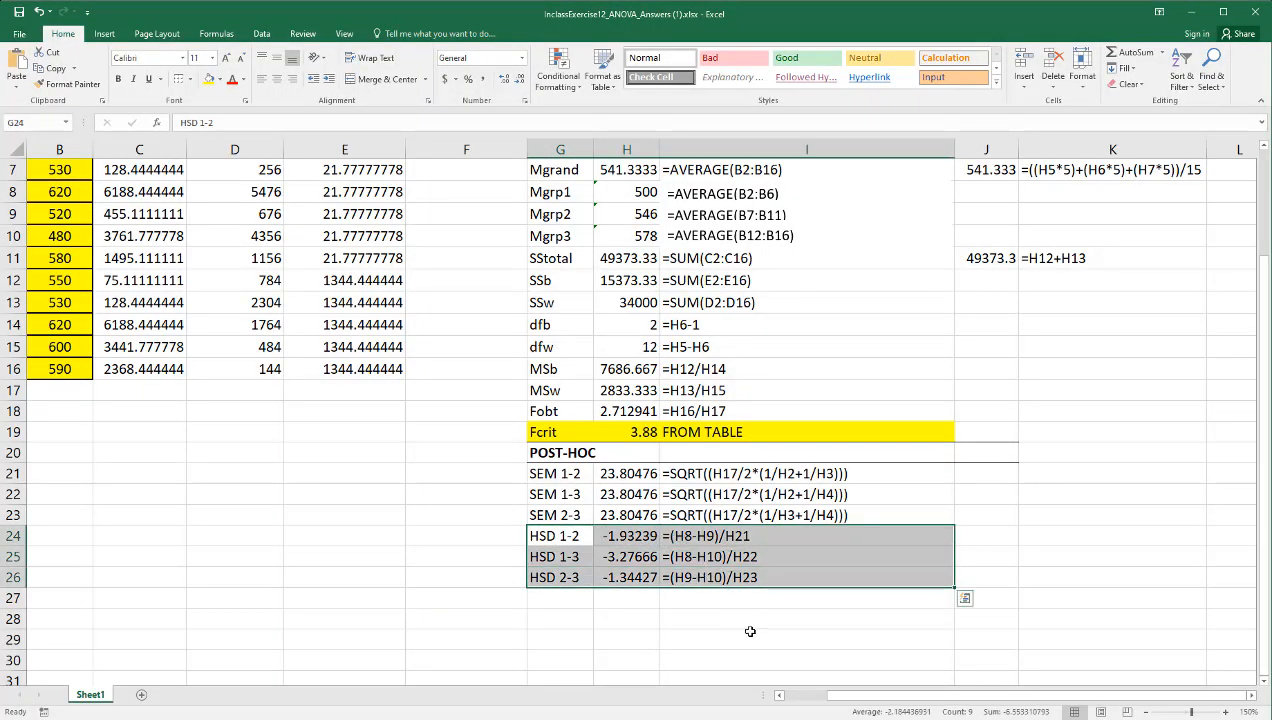